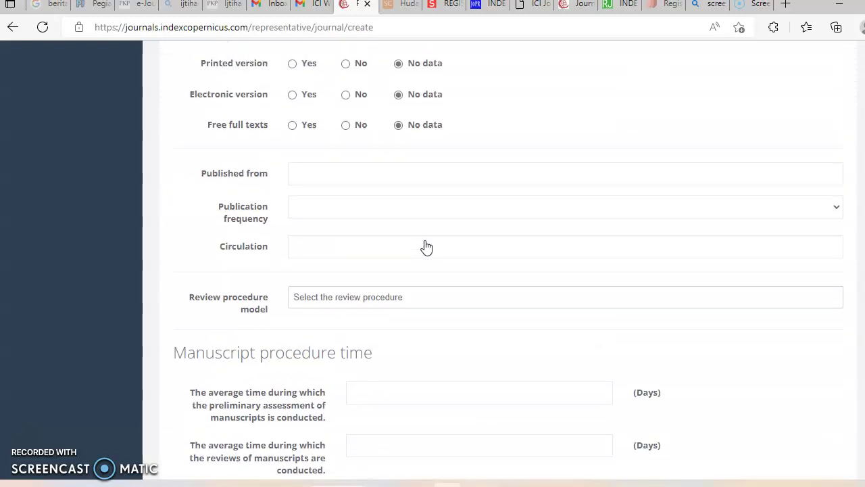
- Switch to the Register Journal website and open the record of its online ISSN in a new tab
{"action": "left_click", "coordinate": [440, 209]}
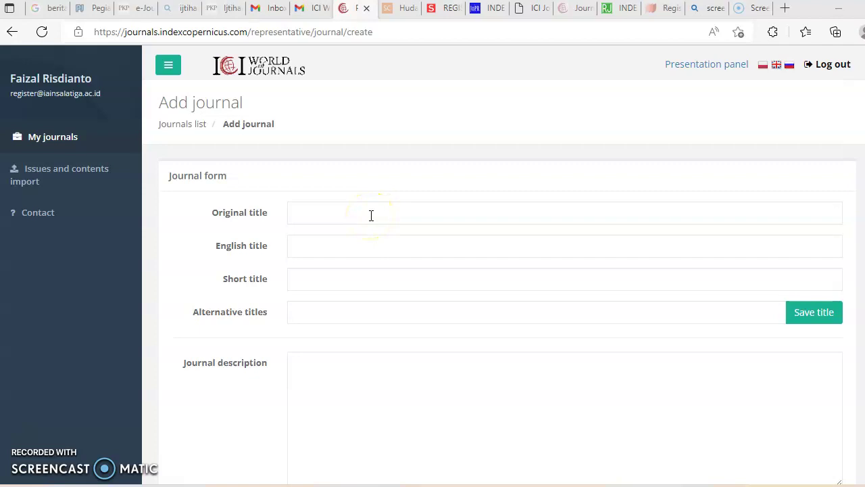
{"action": "left_click", "coordinate": [625, 10]}
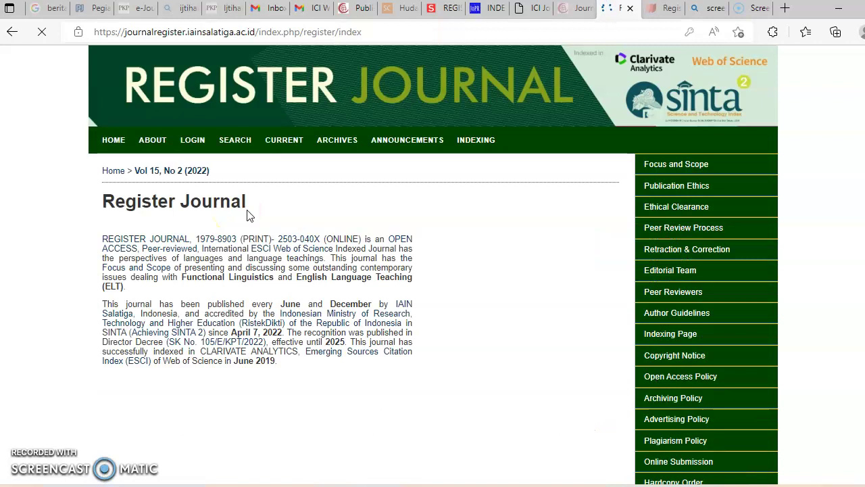
{"action": "right_click", "coordinate": [284, 251]}
{"action": "left_click", "coordinate": [312, 237]}
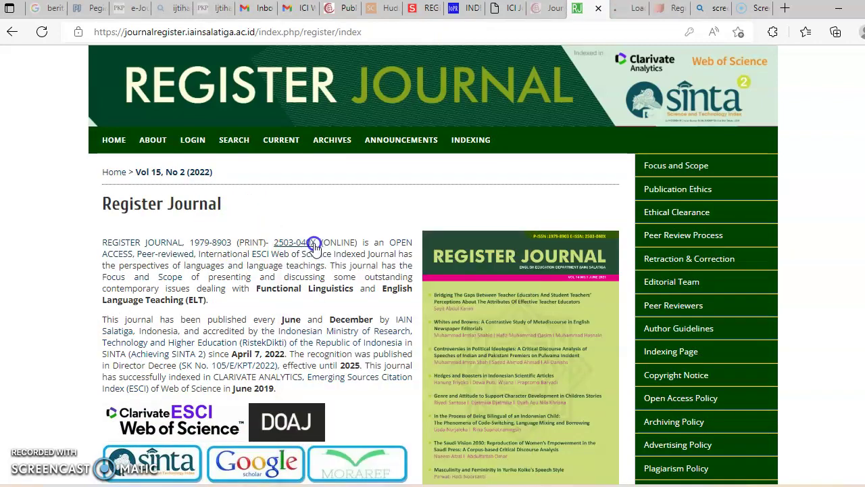
{"action": "left_click", "coordinate": [635, 9]}
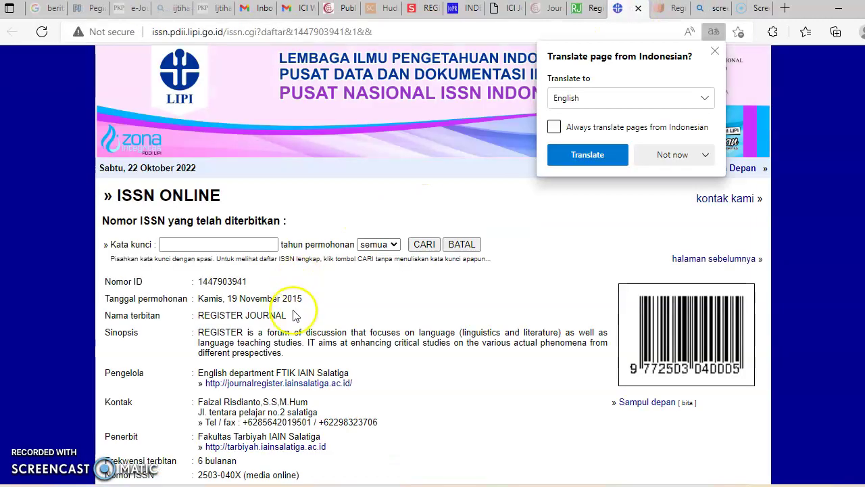
- Copy the publication name REGISTER JOURNAL from the ISSN record into the journal form's Original title
{"action": "left_click_drag", "start_coordinate": [290, 315], "coordinate": [198, 315]}
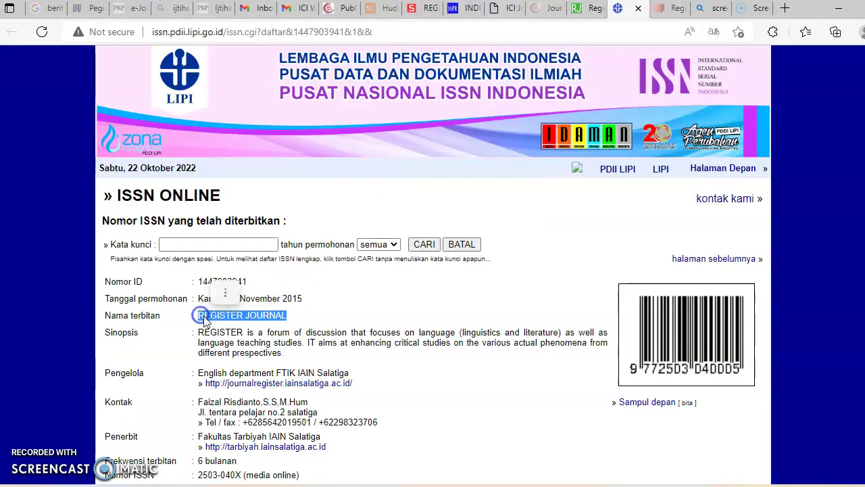
{"action": "right_click", "coordinate": [199, 315]}
{"action": "left_click", "coordinate": [274, 150]}
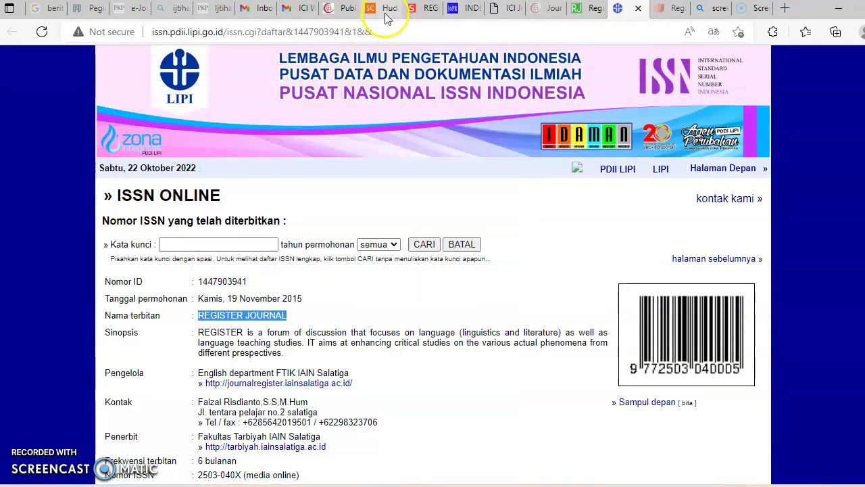
{"action": "left_click", "coordinate": [342, 8]}
{"action": "right_click", "coordinate": [290, 221]}
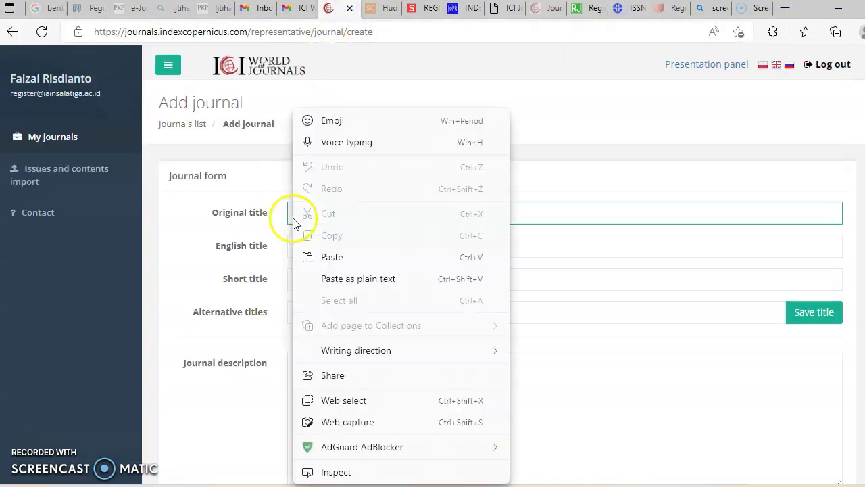
{"action": "left_click", "coordinate": [333, 257]}
- Fill in the English title with the copied name REGISTER JOURNAL
{"action": "left_click", "coordinate": [343, 251]}
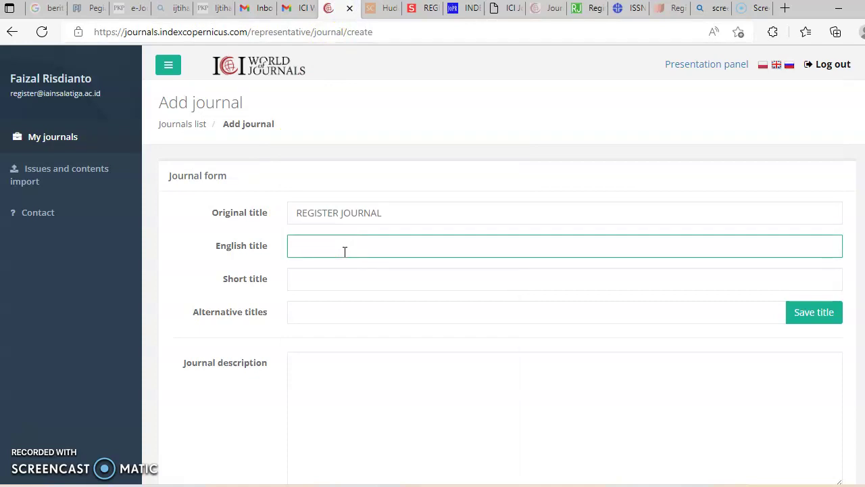
{"action": "right_click", "coordinate": [344, 251]}
{"action": "left_click", "coordinate": [346, 254]}
- Enter REGISTER J. as the journal's short title
{"action": "scroll", "coordinate": [426, 181], "scroll_direction": "down", "scroll_amount": 1}
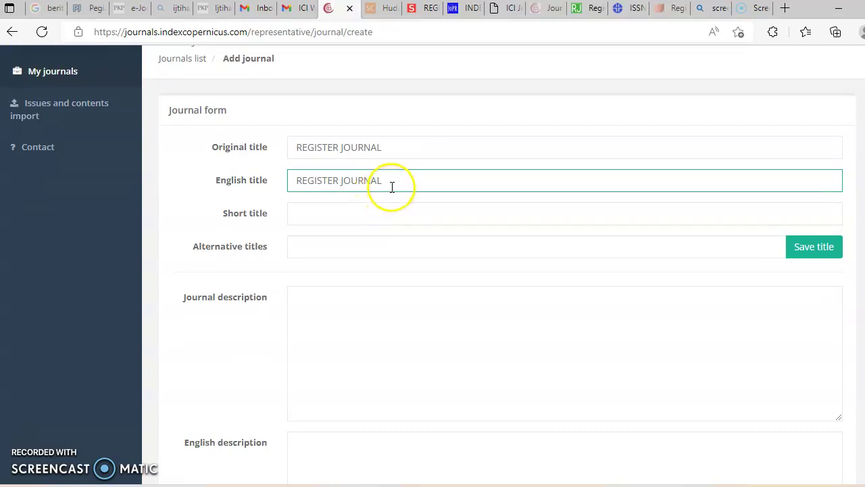
{"action": "left_click", "coordinate": [341, 214]}
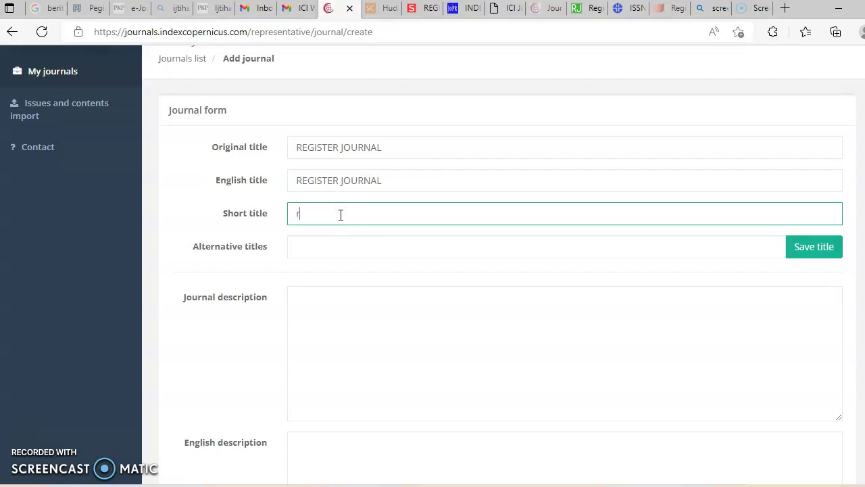
{"action": "key", "text": "Caps_Lock"}
{"action": "right_click", "coordinate": [341, 215]}
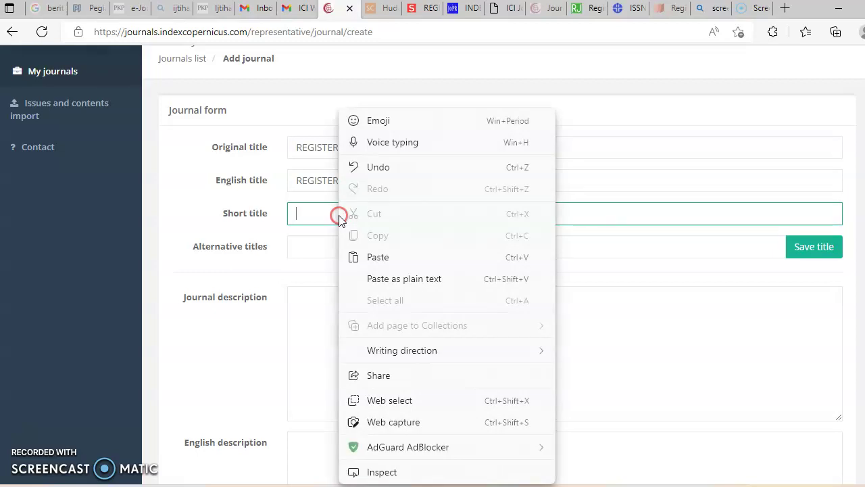
{"action": "left_click", "coordinate": [372, 256]}
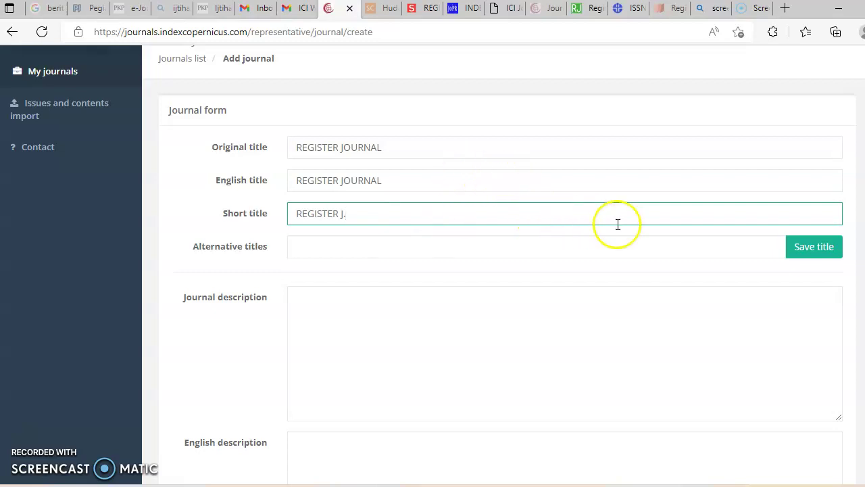
- Copy both introductory paragraphs from the Register Journal home page into the form's Journal description
{"action": "left_click", "coordinate": [484, 249]}
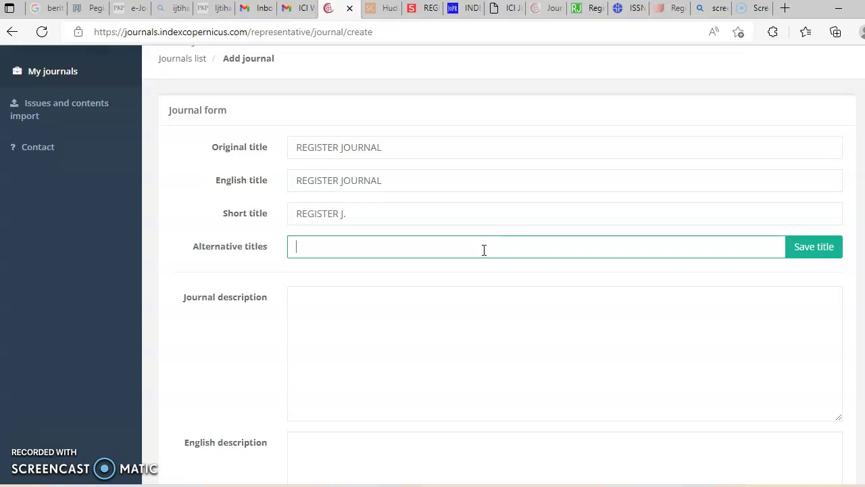
{"action": "scroll", "coordinate": [447, 264], "scroll_direction": "down", "scroll_amount": 1}
{"action": "left_click", "coordinate": [423, 249]}
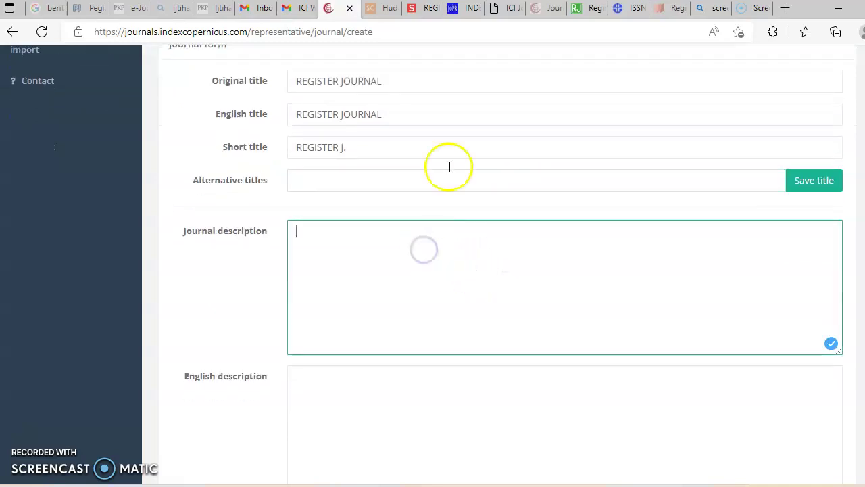
{"action": "left_click", "coordinate": [583, 8]}
{"action": "scroll", "coordinate": [370, 188], "scroll_direction": "down", "scroll_amount": 1}
{"action": "left_click_drag", "start_coordinate": [276, 323], "coordinate": [104, 174]}
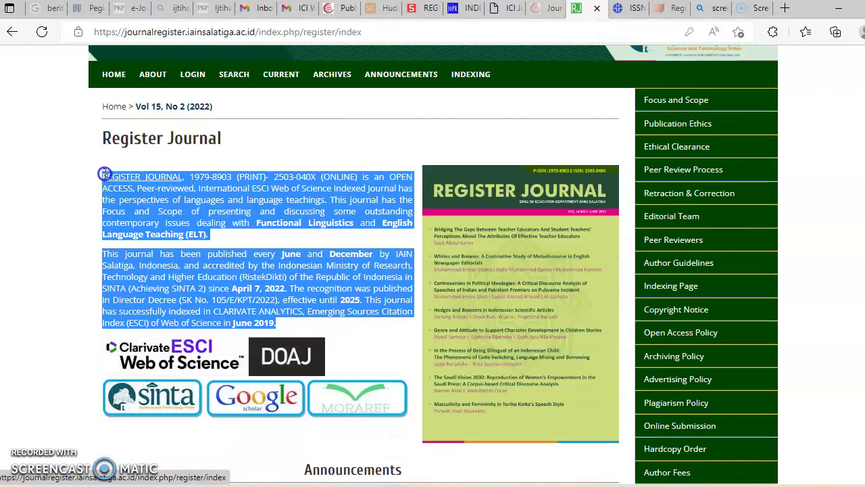
{"action": "right_click", "coordinate": [123, 178]}
{"action": "left_click", "coordinate": [157, 151]}
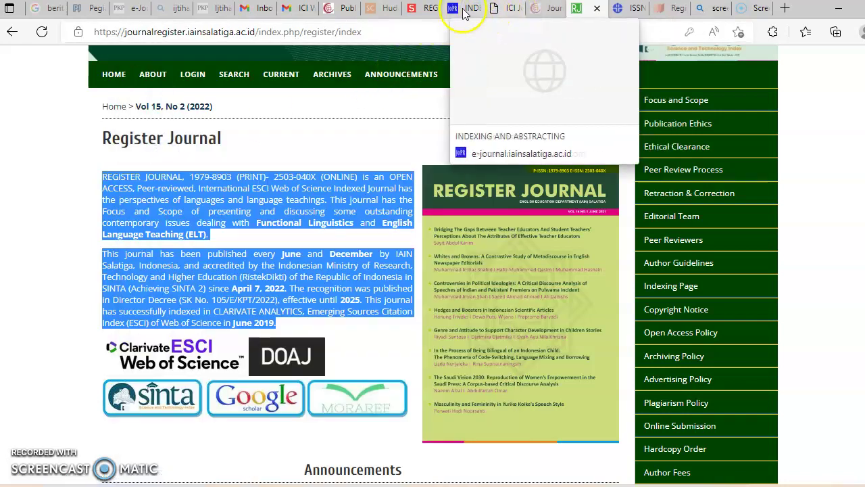
{"action": "left_click", "coordinate": [344, 8]}
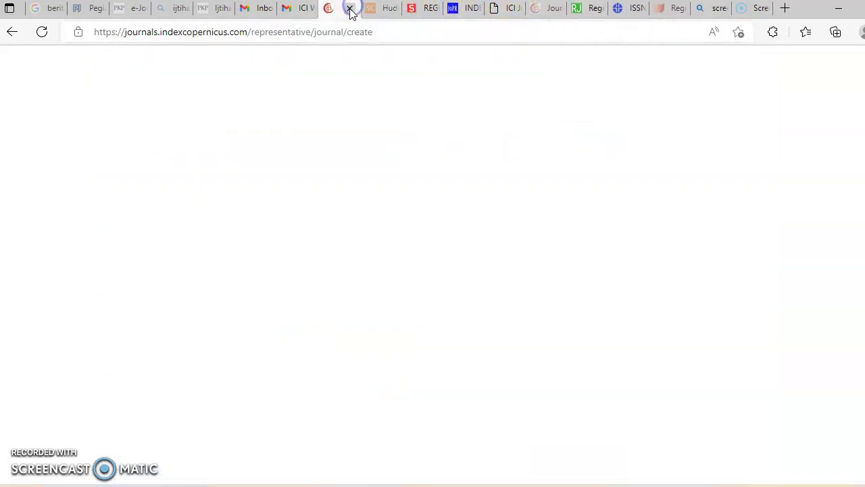
{"action": "right_click", "coordinate": [329, 240]}
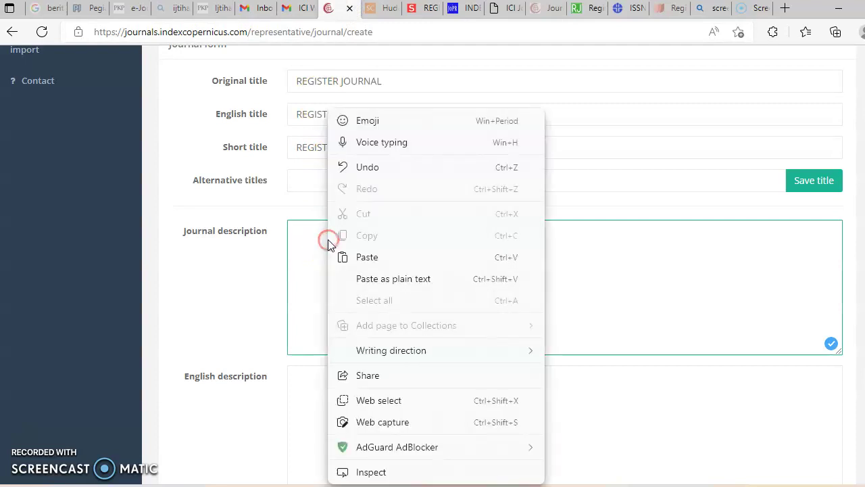
{"action": "left_click", "coordinate": [371, 253]}
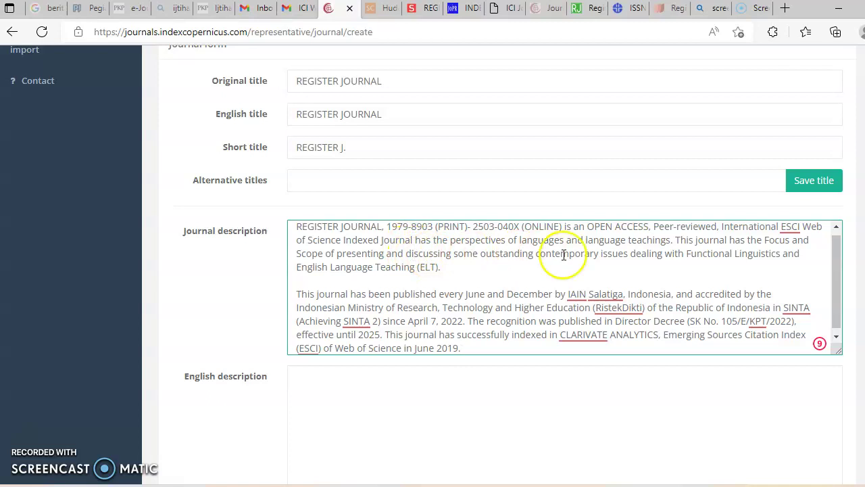
- Paste the same copied journal description into the English description
{"action": "scroll", "coordinate": [497, 258], "scroll_direction": "down", "scroll_amount": 1}
{"action": "scroll", "coordinate": [513, 274], "scroll_direction": "down", "scroll_amount": 3}
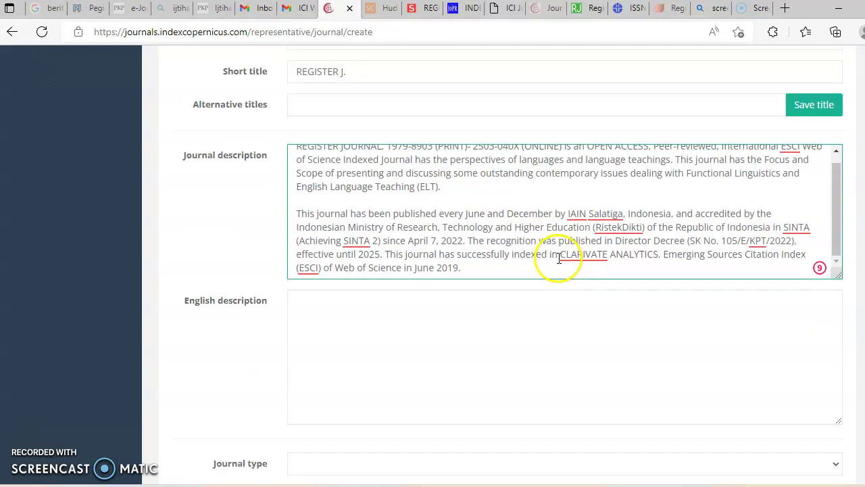
{"action": "left_click", "coordinate": [393, 197]}
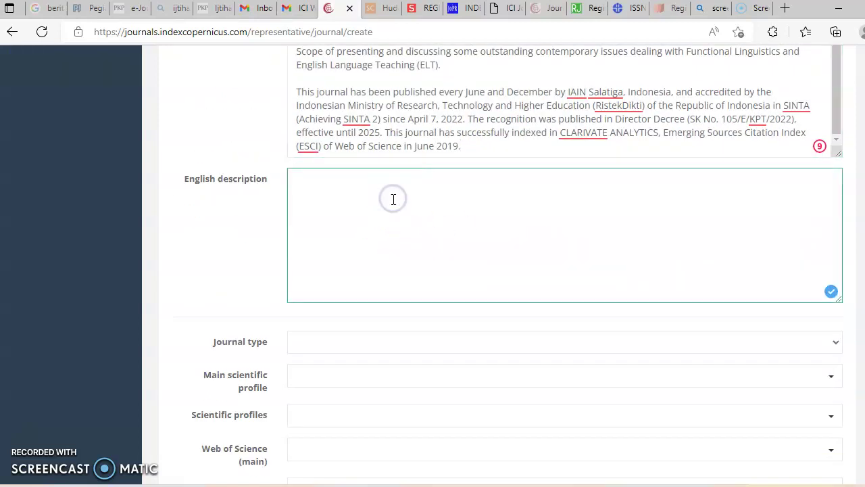
{"action": "scroll", "coordinate": [393, 203], "scroll_direction": "up", "scroll_amount": 1}
{"action": "left_click", "coordinate": [351, 244]}
{"action": "right_click", "coordinate": [351, 245]}
{"action": "left_click", "coordinate": [377, 255]}
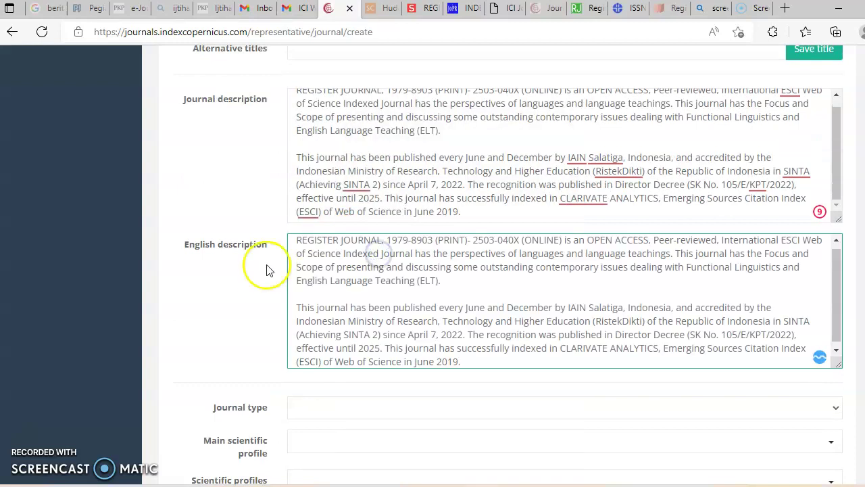
- Set the journal type to scientific
{"action": "scroll", "coordinate": [263, 292], "scroll_direction": "down", "scroll_amount": 1}
{"action": "scroll", "coordinate": [262, 292], "scroll_direction": "down", "scroll_amount": 3}
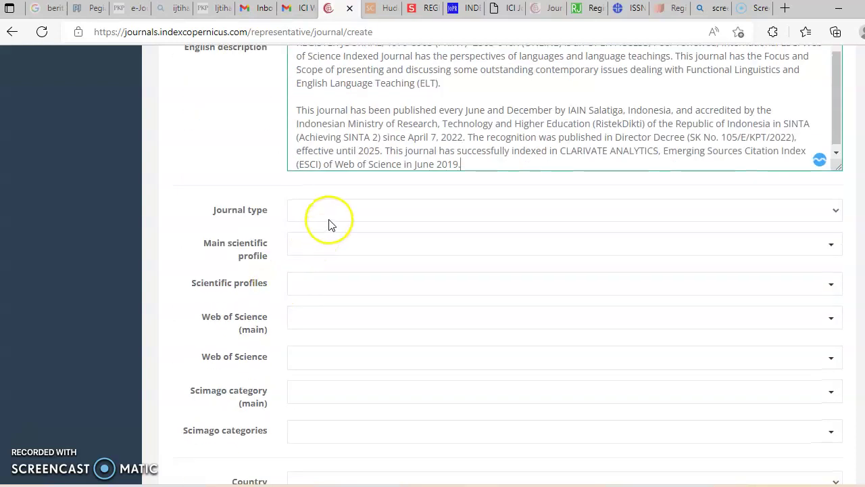
{"action": "left_click", "coordinate": [330, 218]}
{"action": "left_click_drag", "start_coordinate": [331, 219], "coordinate": [334, 246]}
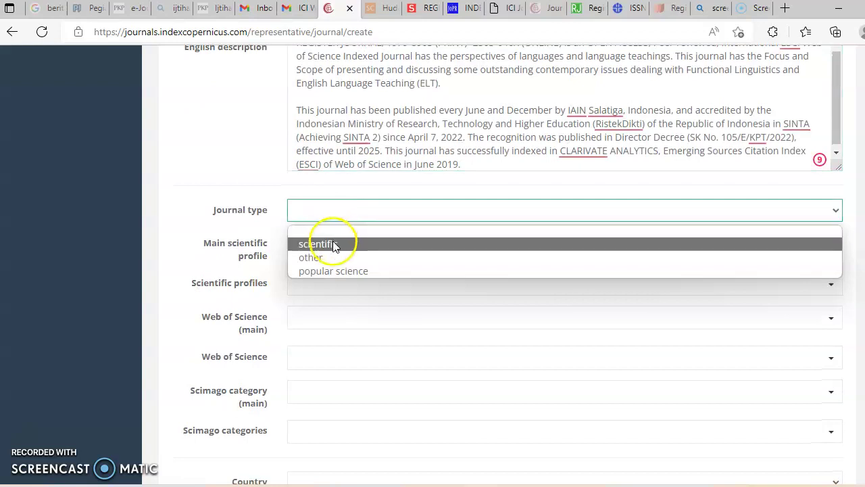
{"action": "left_click", "coordinate": [334, 246]}
{"action": "left_click", "coordinate": [357, 214]}
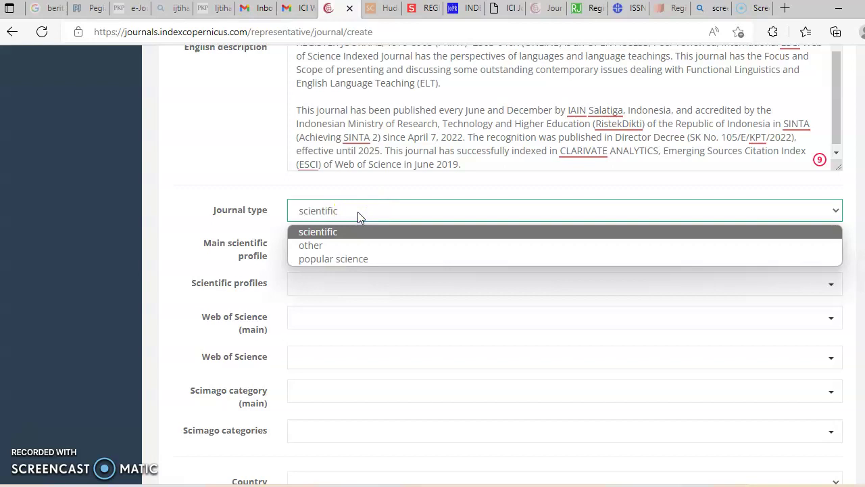
{"action": "left_click", "coordinate": [318, 233]}
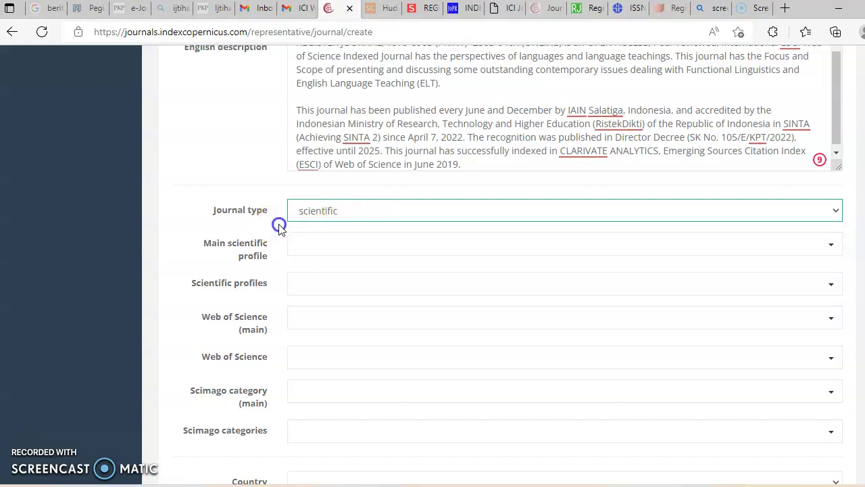
- Set the main scientific profile to Language and Linguistics within Arts and Humanities
{"action": "left_click", "coordinate": [313, 248]}
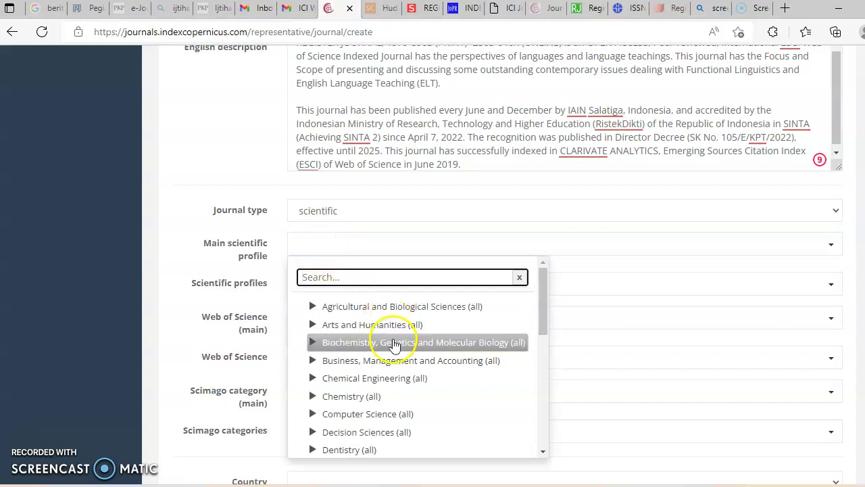
{"action": "scroll", "coordinate": [396, 343], "scroll_direction": "down", "scroll_amount": 3}
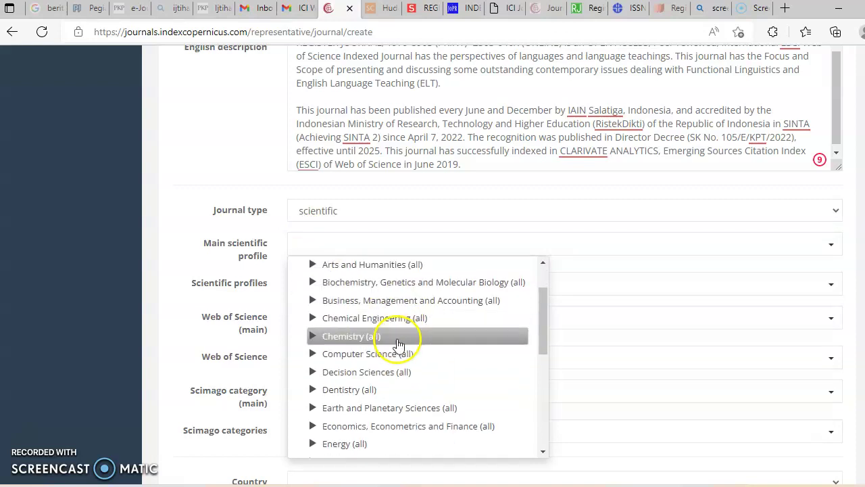
{"action": "scroll", "coordinate": [404, 342], "scroll_direction": "up", "scroll_amount": 3}
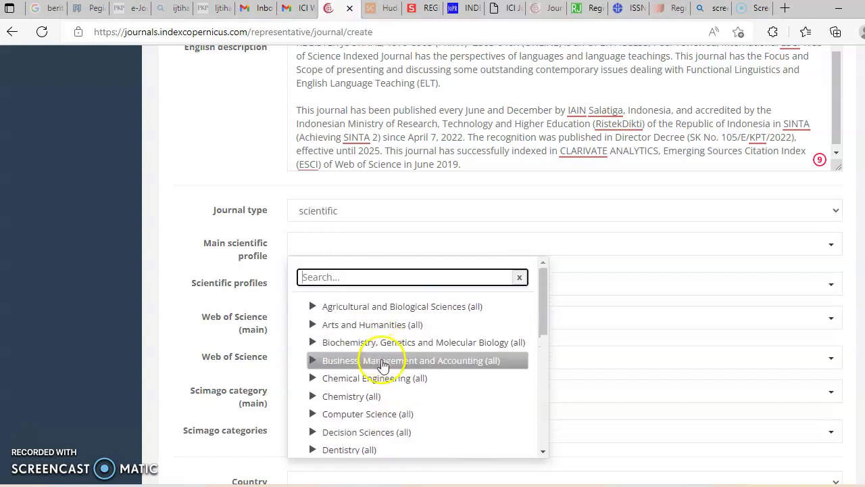
{"action": "left_click", "coordinate": [403, 325]}
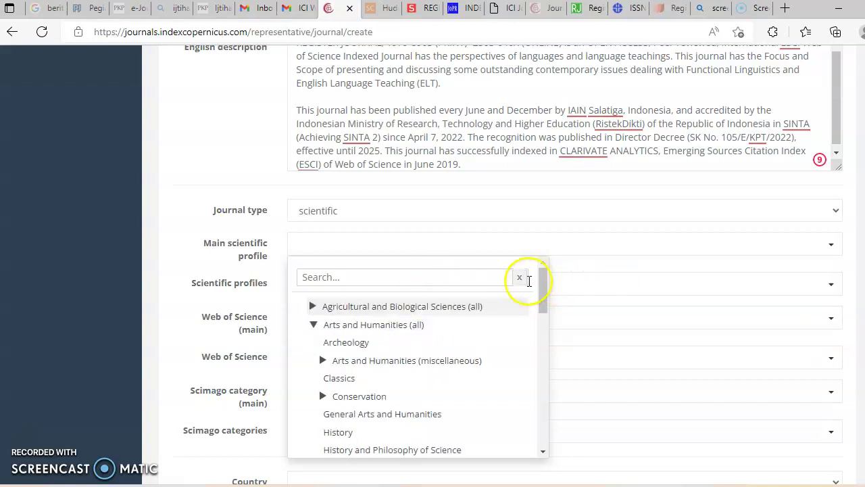
{"action": "left_click", "coordinate": [449, 281]}
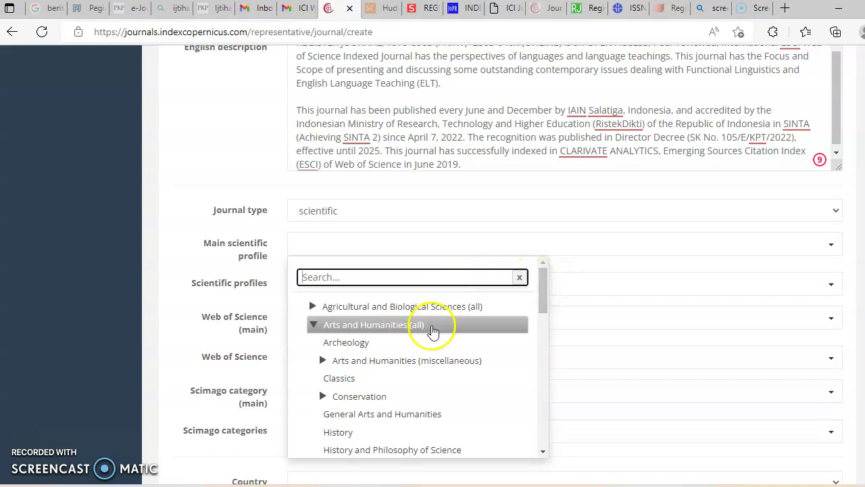
{"action": "scroll", "coordinate": [430, 331], "scroll_direction": "down", "scroll_amount": 3}
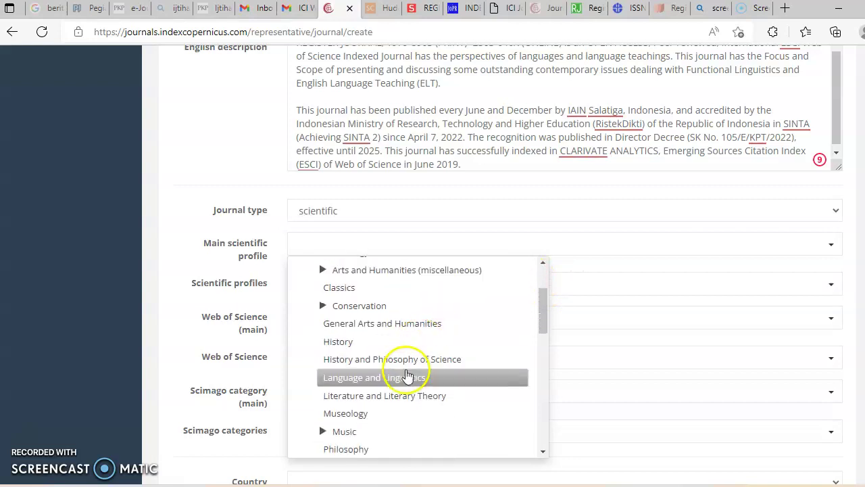
{"action": "left_click", "coordinate": [407, 376]}
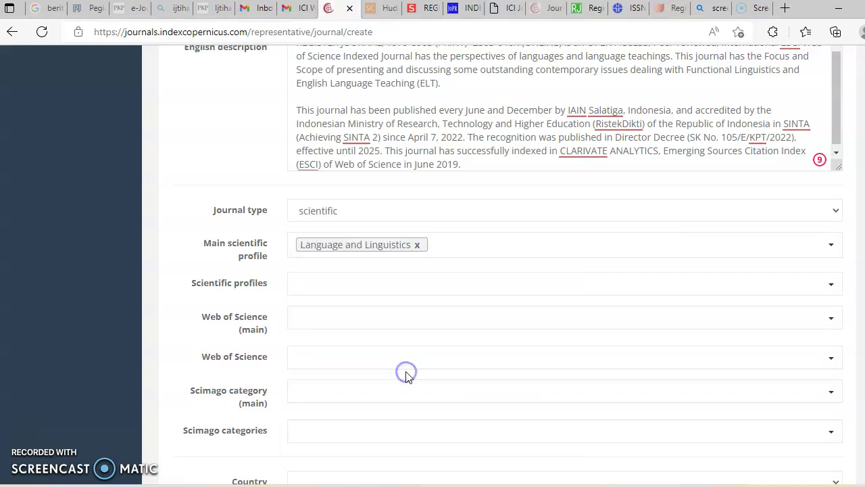
- Open the choices for Scientific profiles and look through the subcategories of Arts and Humanities
{"action": "left_click", "coordinate": [352, 283]}
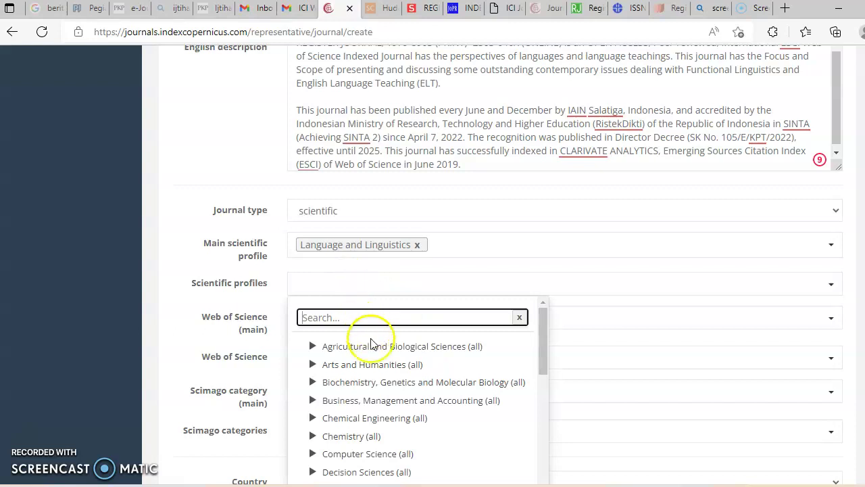
{"action": "scroll", "coordinate": [382, 365], "scroll_direction": "down", "scroll_amount": 2}
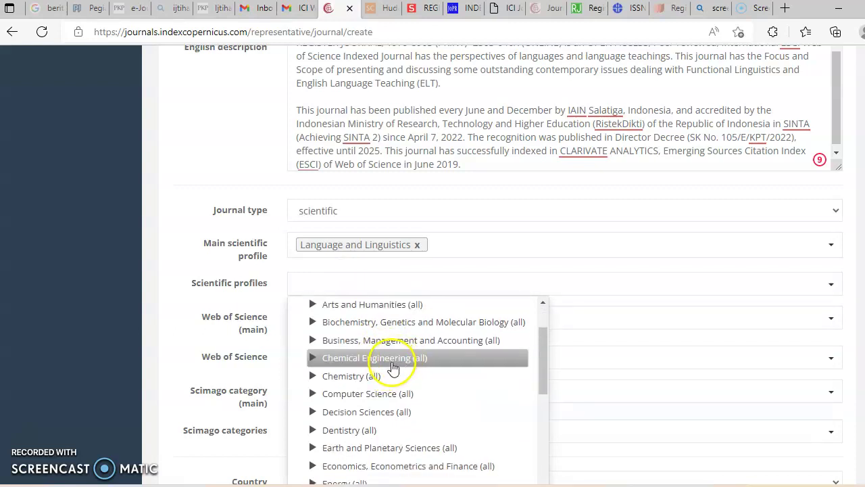
{"action": "scroll", "coordinate": [399, 385], "scroll_direction": "down", "scroll_amount": 2}
{"action": "scroll", "coordinate": [407, 385], "scroll_direction": "down", "scroll_amount": 1}
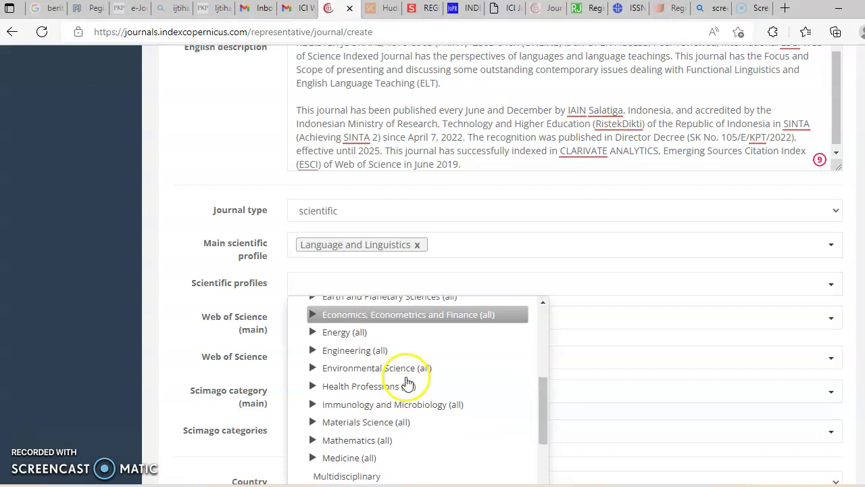
{"action": "scroll", "coordinate": [408, 384], "scroll_direction": "up", "scroll_amount": 5}
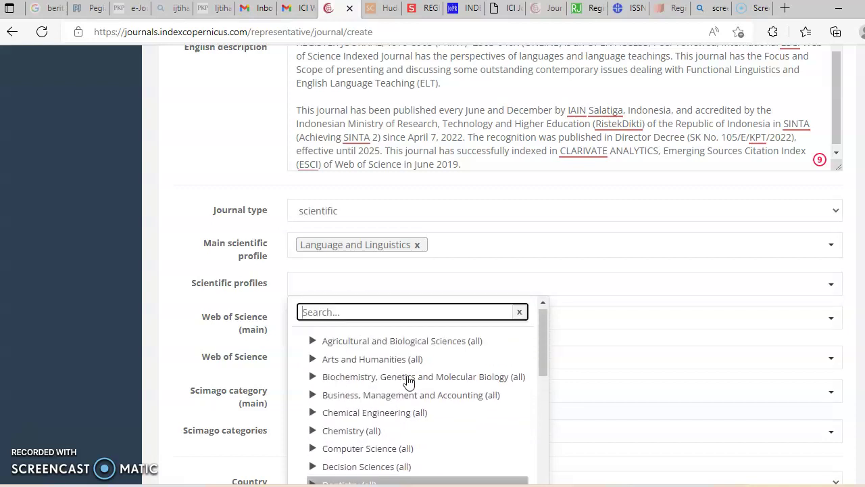
{"action": "left_click", "coordinate": [402, 367]}
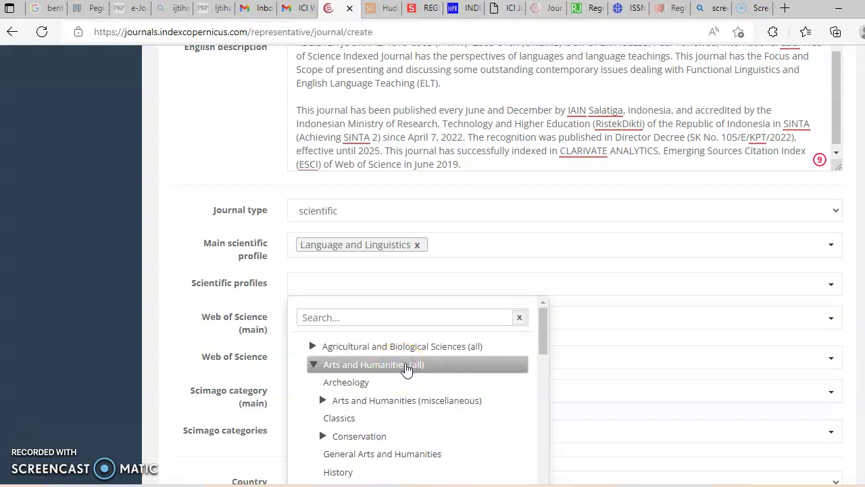
{"action": "scroll", "coordinate": [405, 396], "scroll_direction": "down", "scroll_amount": 3}
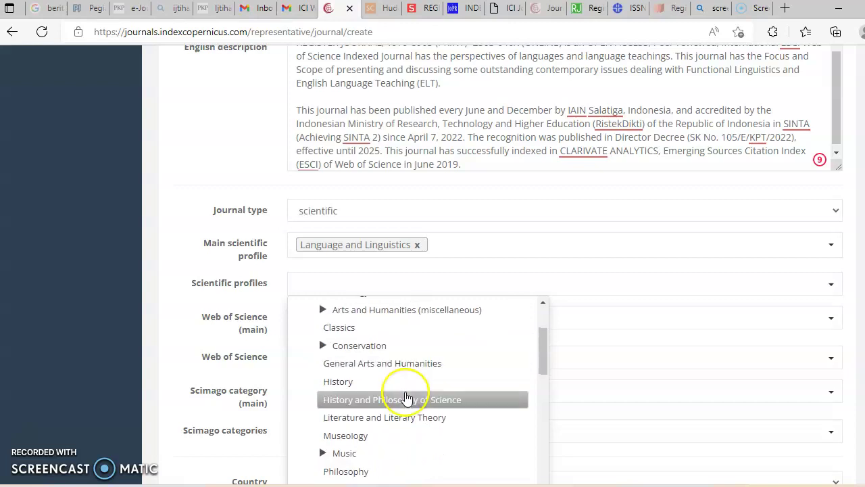
{"action": "scroll", "coordinate": [405, 398], "scroll_direction": "down", "scroll_amount": 3}
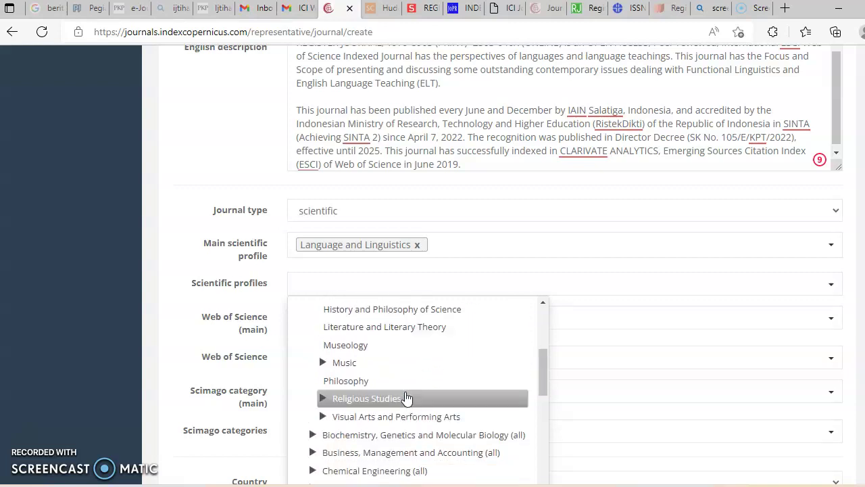
{"action": "scroll", "coordinate": [406, 398], "scroll_direction": "up", "scroll_amount": 3}
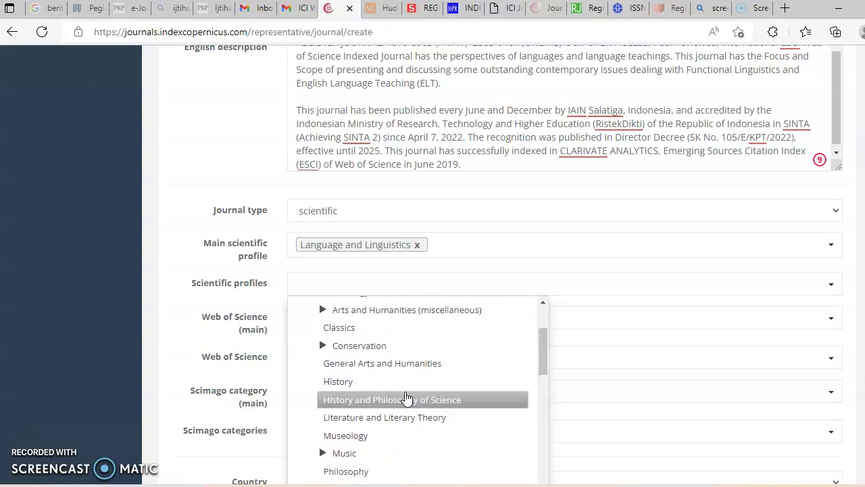
- Add Education & Educational Research, found under Education in Social Sciences, to the journal's scientific profiles
{"action": "scroll", "coordinate": [406, 397], "scroll_direction": "down", "scroll_amount": 5}
{"action": "scroll", "coordinate": [406, 397], "scroll_direction": "down", "scroll_amount": 3}
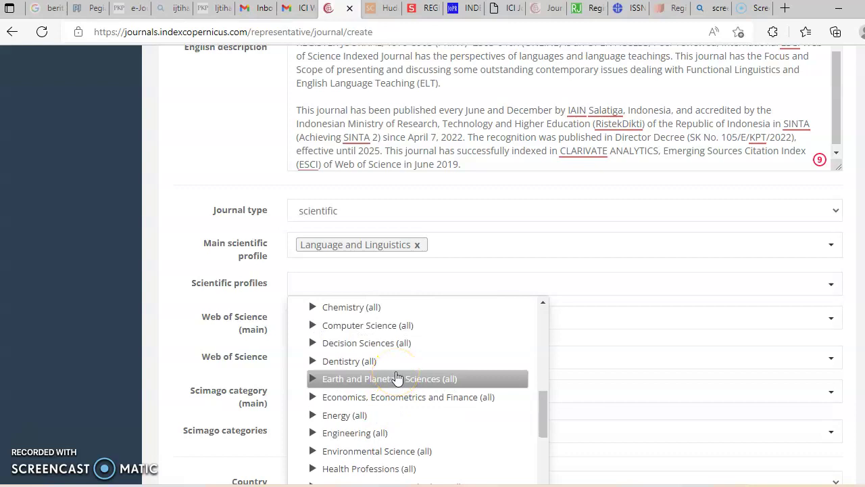
{"action": "scroll", "coordinate": [398, 378], "scroll_direction": "down", "scroll_amount": 2}
{"action": "scroll", "coordinate": [410, 382], "scroll_direction": "down", "scroll_amount": 4}
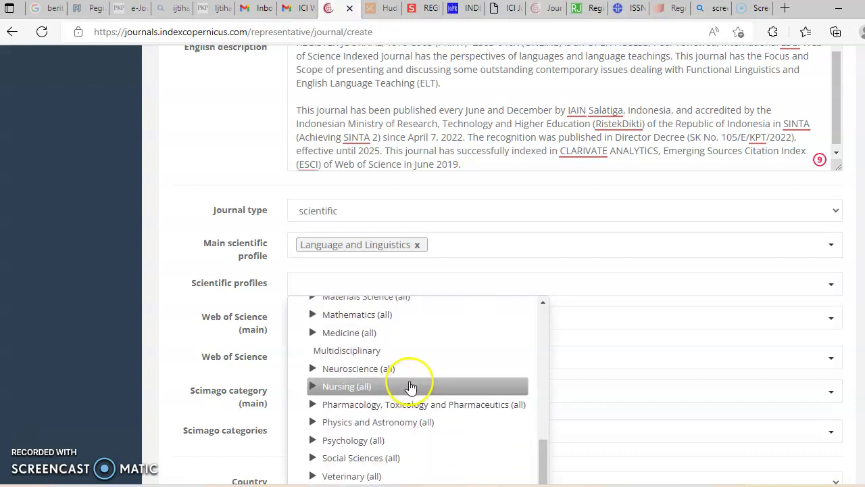
{"action": "scroll", "coordinate": [410, 382], "scroll_direction": "down", "scroll_amount": 2}
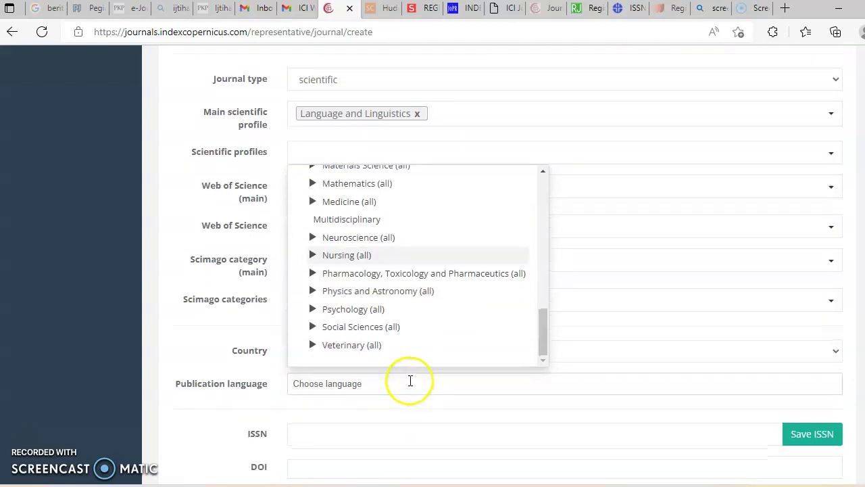
{"action": "left_click", "coordinate": [421, 329]}
{"action": "scroll", "coordinate": [421, 334], "scroll_direction": "down", "scroll_amount": 5}
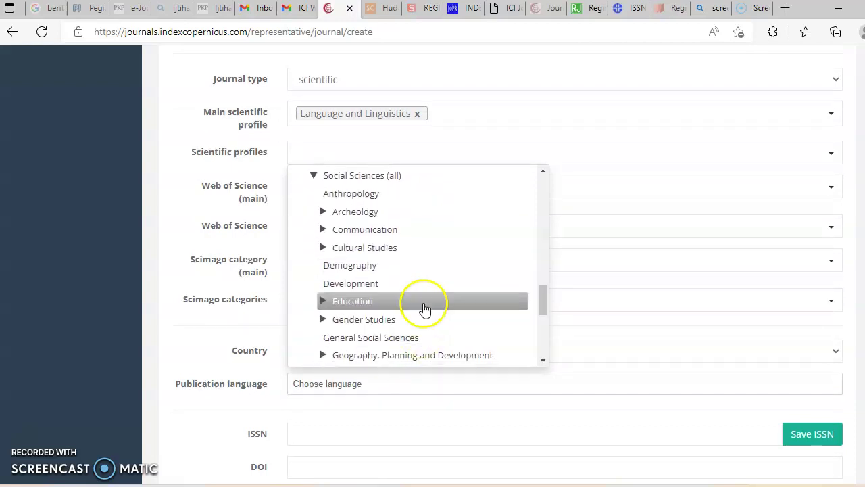
{"action": "left_click", "coordinate": [424, 305]}
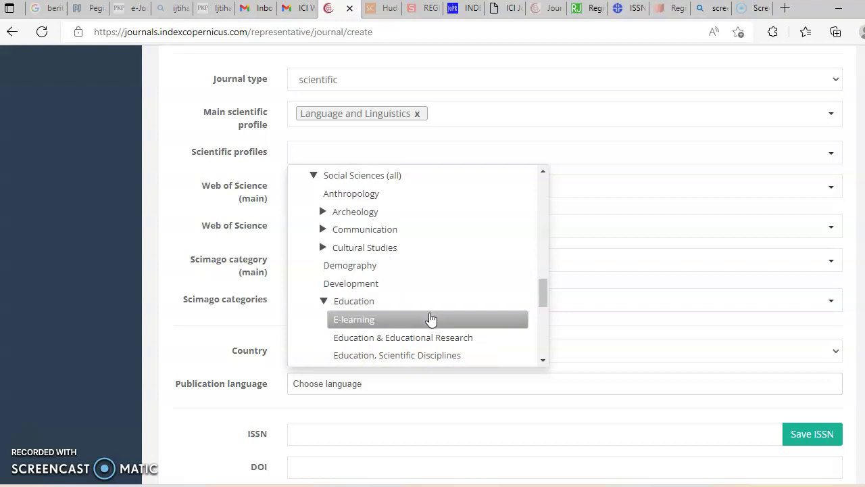
{"action": "scroll", "coordinate": [436, 323], "scroll_direction": "down", "scroll_amount": 1}
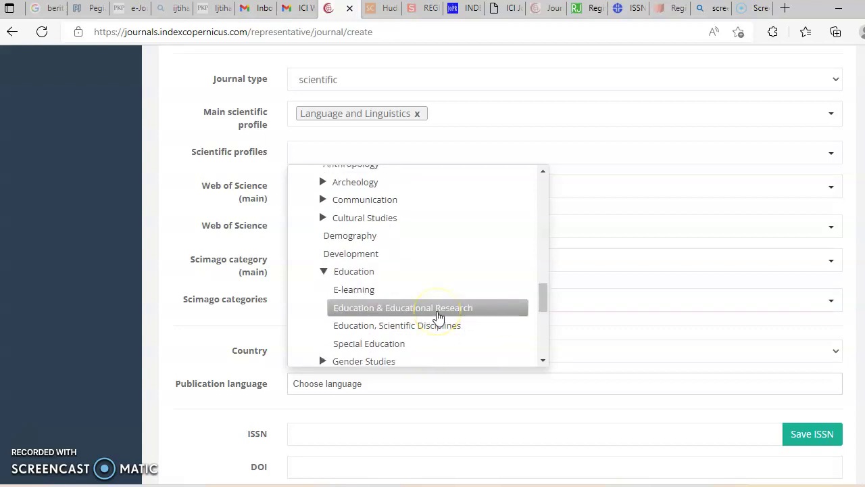
{"action": "left_click", "coordinate": [438, 312]}
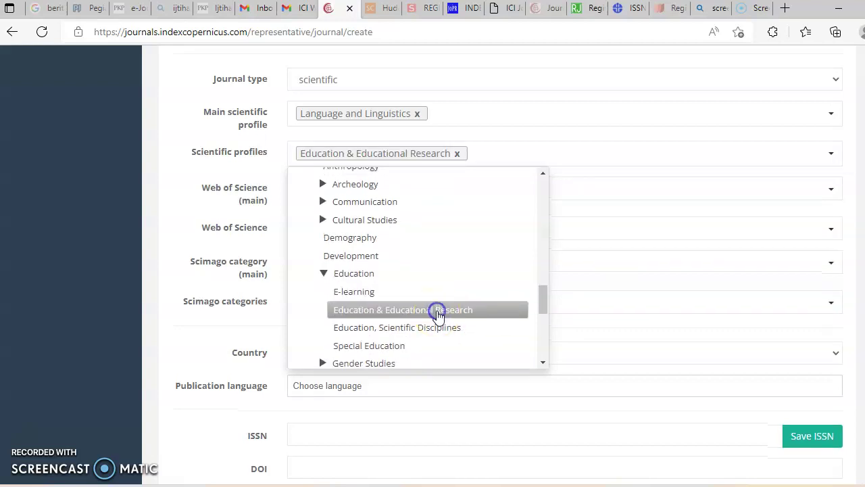
- Add Education, Scientific Disciplines as a second scientific profile and close the list of choices
{"action": "left_click", "coordinate": [489, 312]}
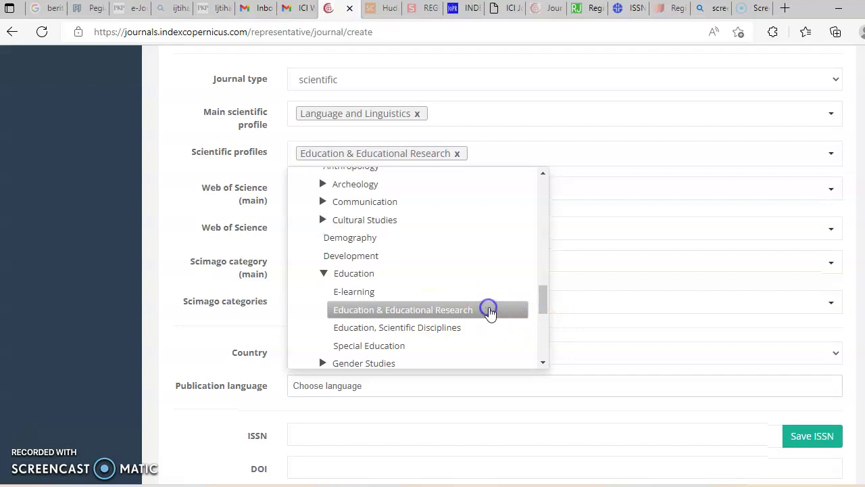
{"action": "left_click", "coordinate": [488, 311]}
{"action": "scroll", "coordinate": [484, 311], "scroll_direction": "down", "scroll_amount": 2}
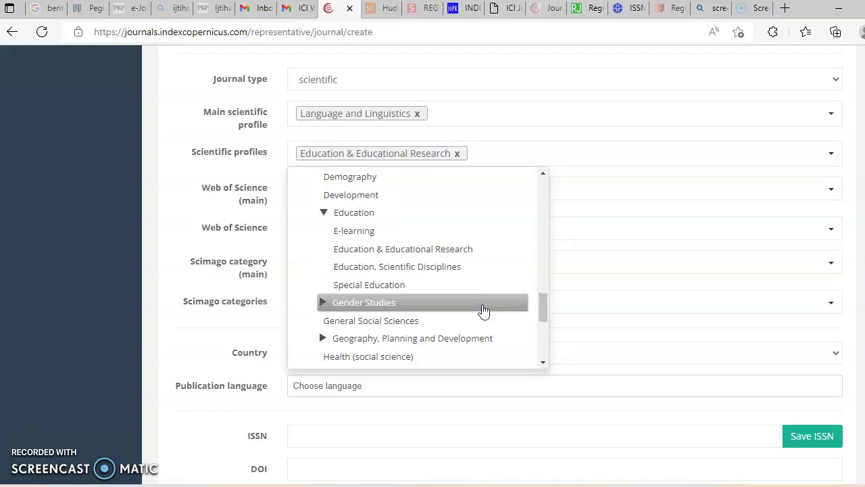
{"action": "left_click", "coordinate": [490, 251]}
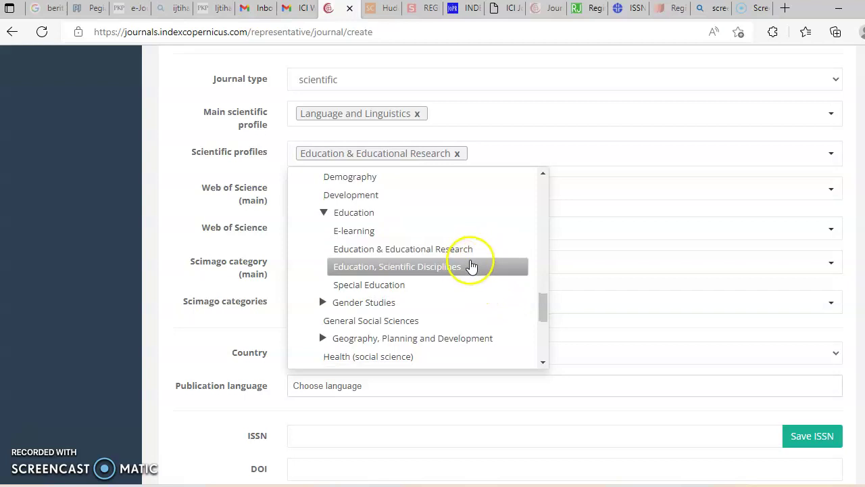
{"action": "left_click", "coordinate": [467, 267]}
{"action": "left_click", "coordinate": [652, 246]}
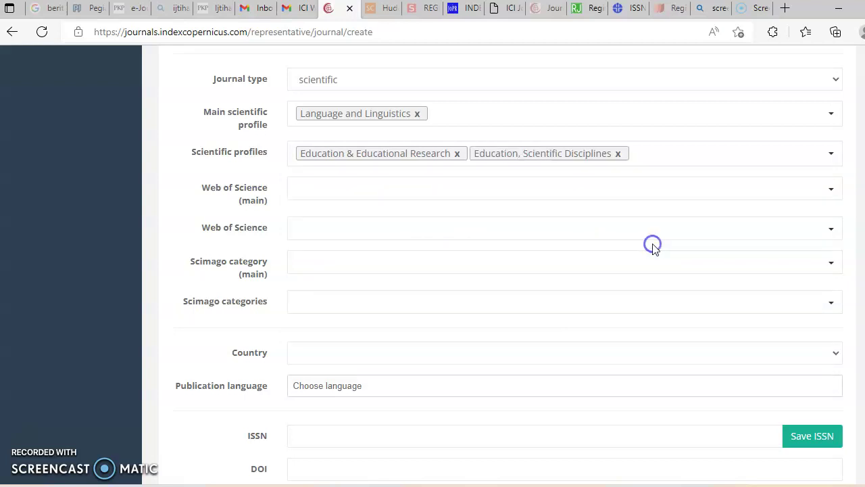
{"action": "left_click", "coordinate": [398, 193]}
{"action": "left_click", "coordinate": [407, 194]}
{"action": "left_click", "coordinate": [346, 230]}
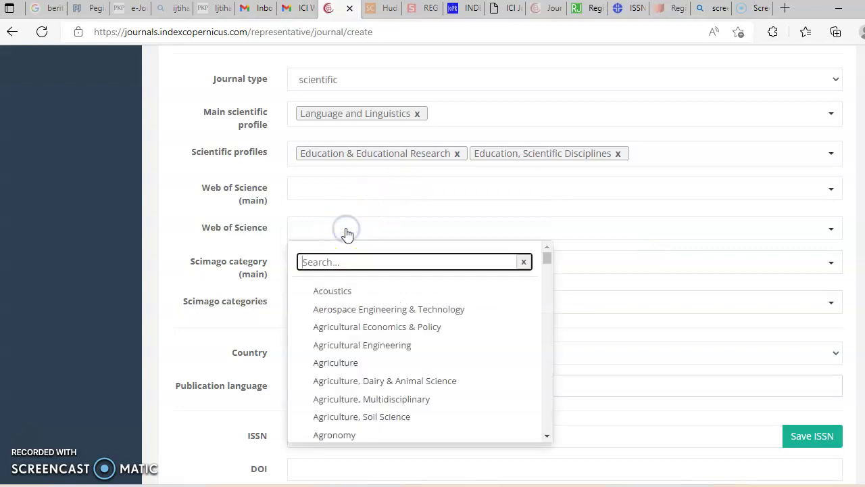
{"action": "left_click", "coordinate": [371, 194]}
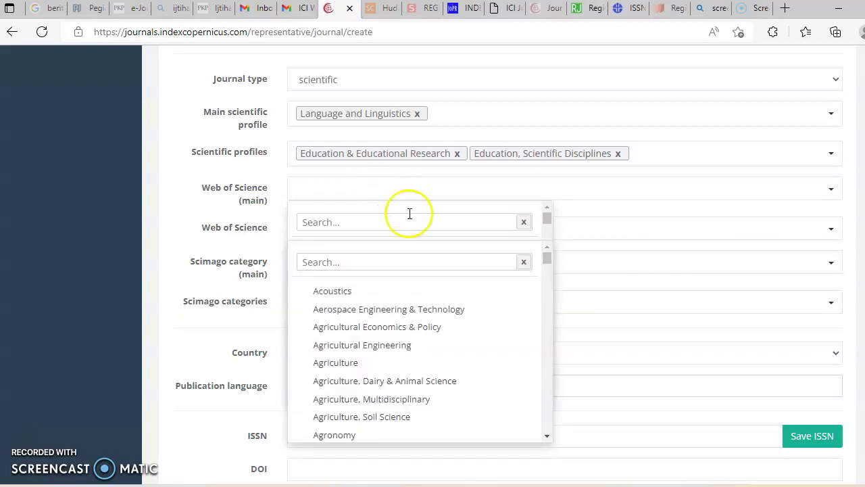
{"action": "left_click", "coordinate": [402, 193]}
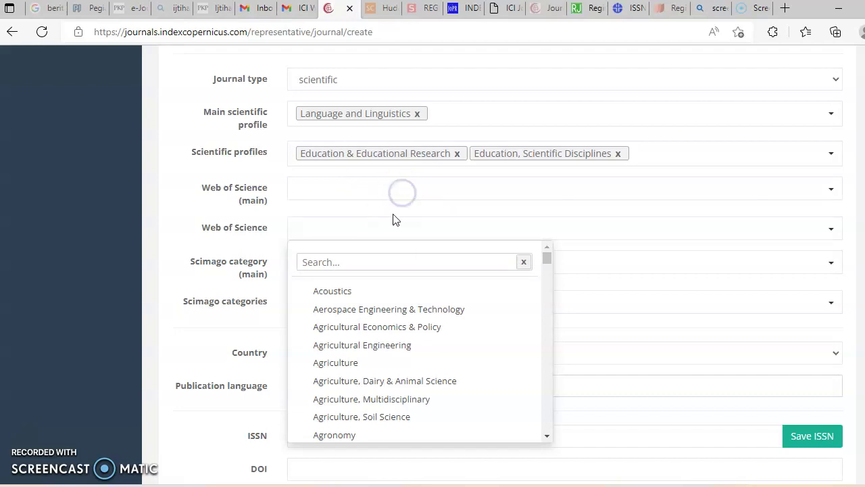
{"action": "left_click", "coordinate": [365, 224]}
- Set the main Web of Science category to Language & Linguistics
{"action": "left_click", "coordinate": [373, 198]}
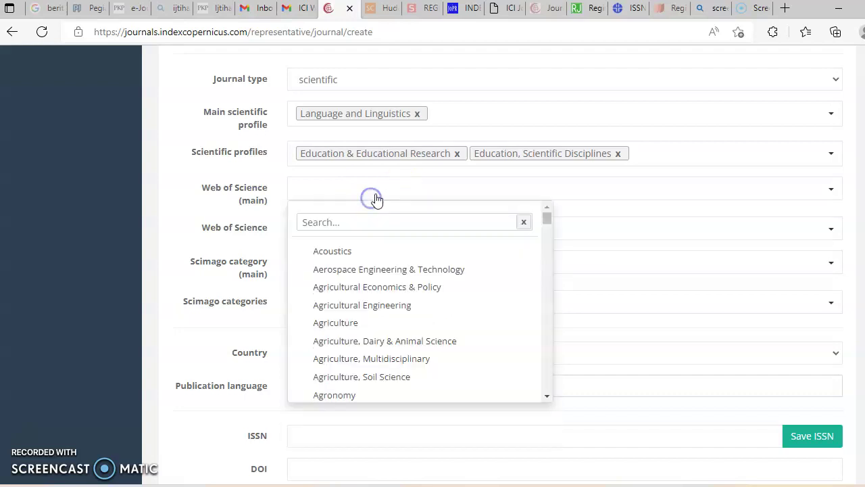
{"action": "scroll", "coordinate": [374, 280], "scroll_direction": "down", "scroll_amount": 5}
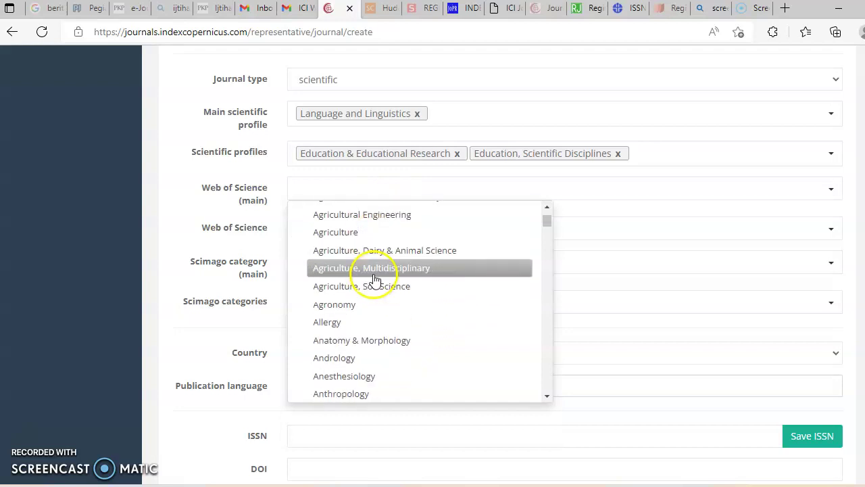
{"action": "scroll", "coordinate": [376, 278], "scroll_direction": "down", "scroll_amount": 8}
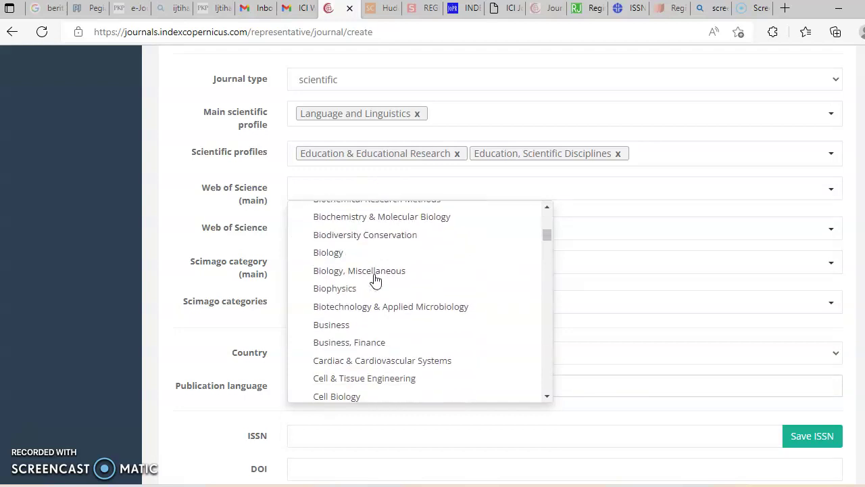
{"action": "scroll", "coordinate": [375, 278], "scroll_direction": "down", "scroll_amount": 8}
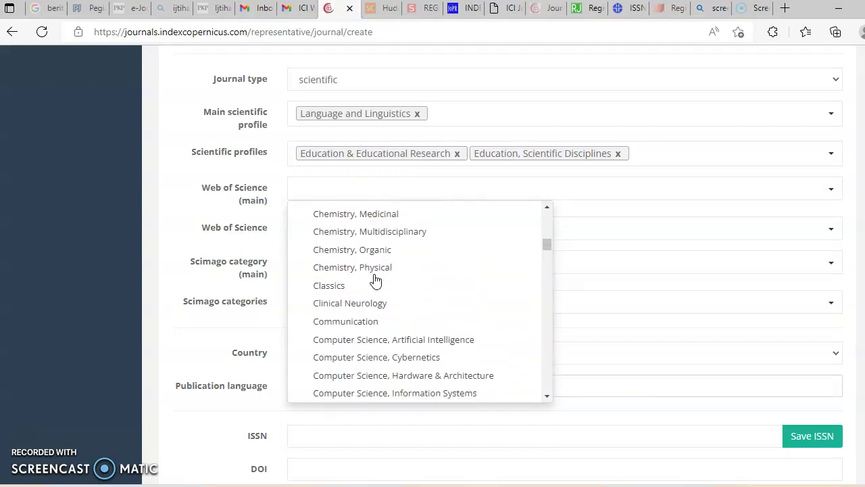
{"action": "scroll", "coordinate": [375, 280], "scroll_direction": "down", "scroll_amount": 8}
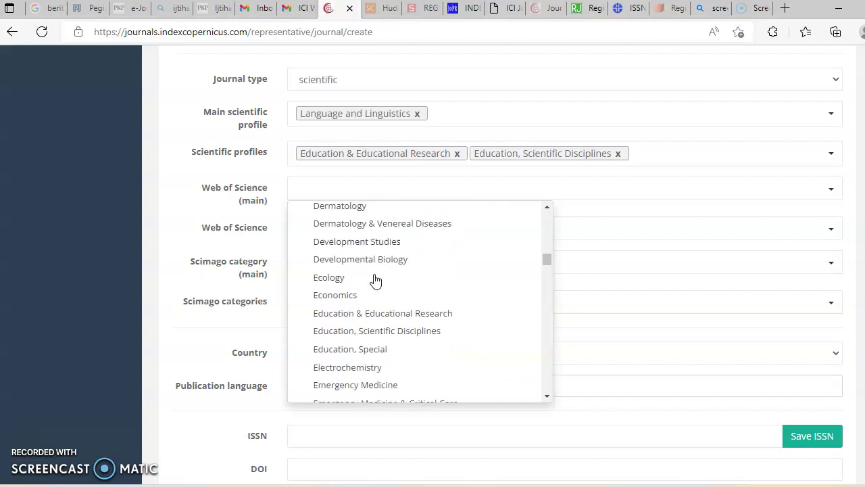
{"action": "scroll", "coordinate": [375, 279], "scroll_direction": "down", "scroll_amount": 8}
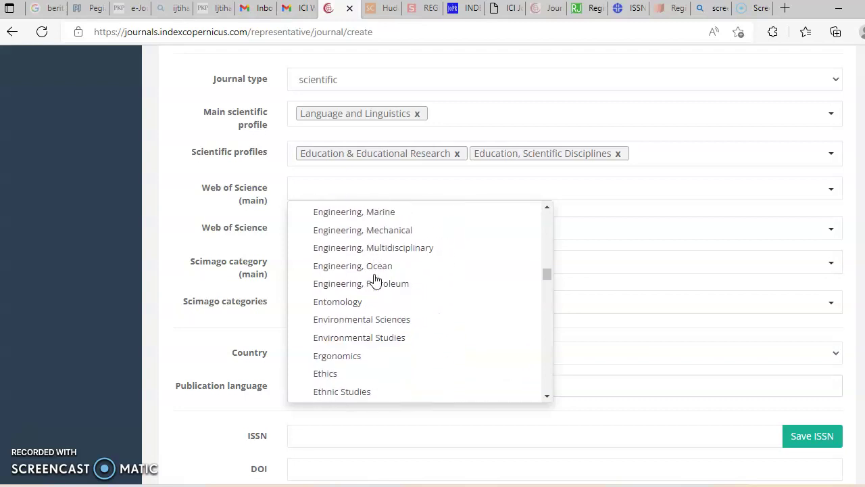
{"action": "scroll", "coordinate": [375, 280], "scroll_direction": "down", "scroll_amount": 6}
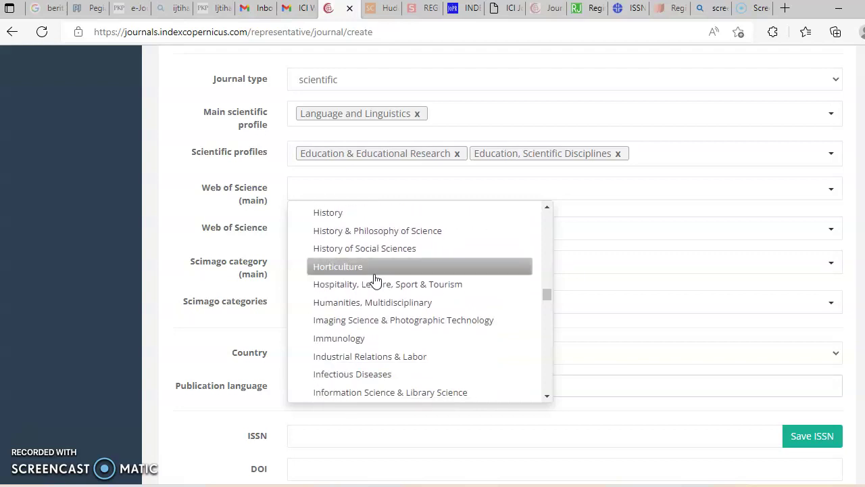
{"action": "scroll", "coordinate": [375, 279], "scroll_direction": "down", "scroll_amount": 3}
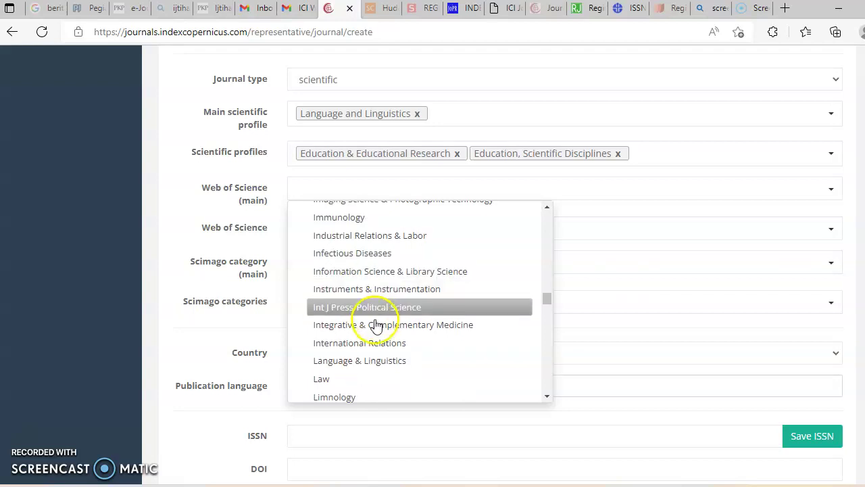
{"action": "left_click", "coordinate": [378, 360]}
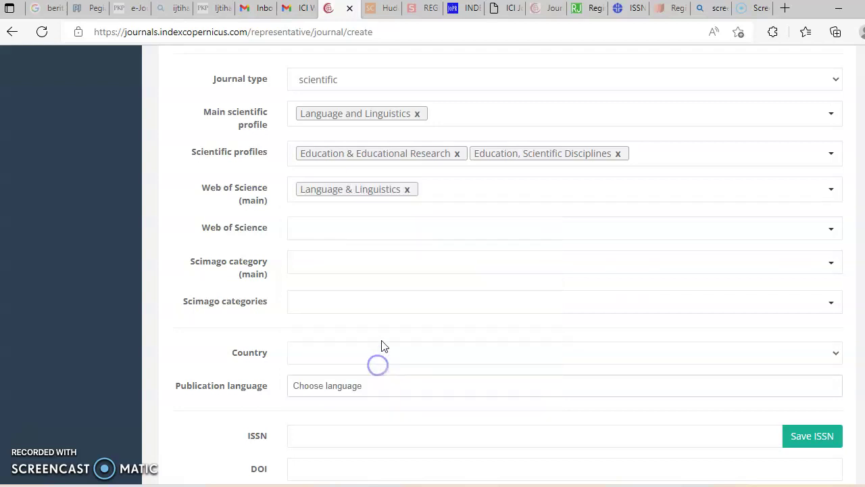
- Add Education & Educational Research as the additional Web of Science category and close its list
{"action": "left_click", "coordinate": [367, 231]}
{"action": "scroll", "coordinate": [377, 318], "scroll_direction": "down", "scroll_amount": 6}
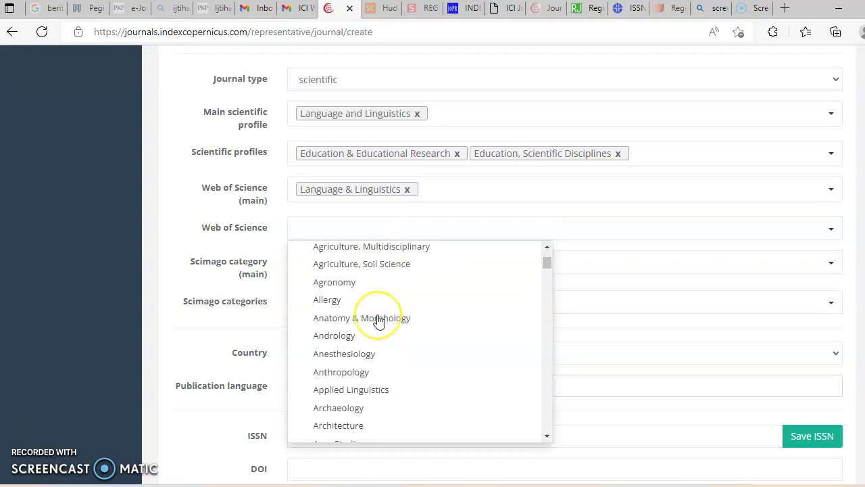
{"action": "scroll", "coordinate": [377, 320], "scroll_direction": "down", "scroll_amount": 5}
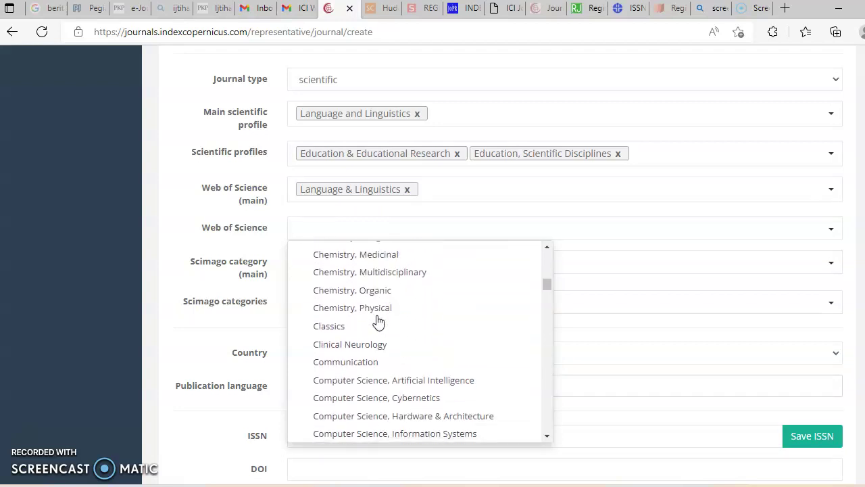
{"action": "scroll", "coordinate": [377, 321], "scroll_direction": "down", "scroll_amount": 5}
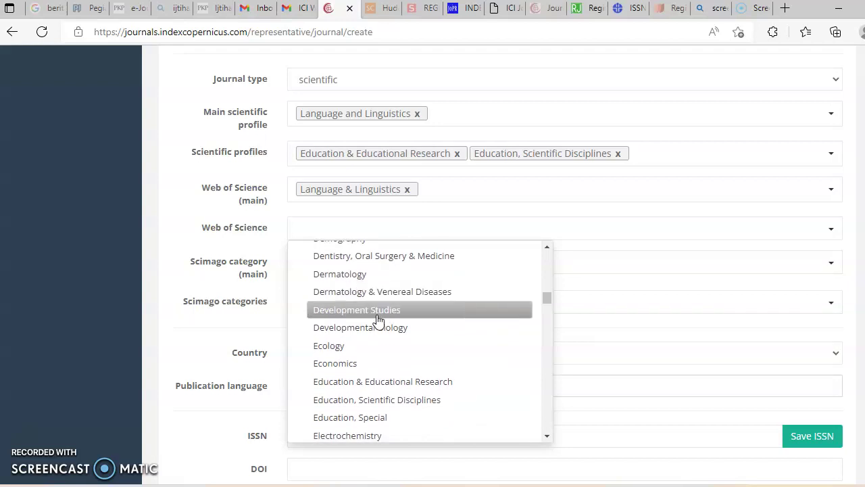
{"action": "left_click", "coordinate": [373, 382]}
{"action": "left_click", "coordinate": [488, 221]}
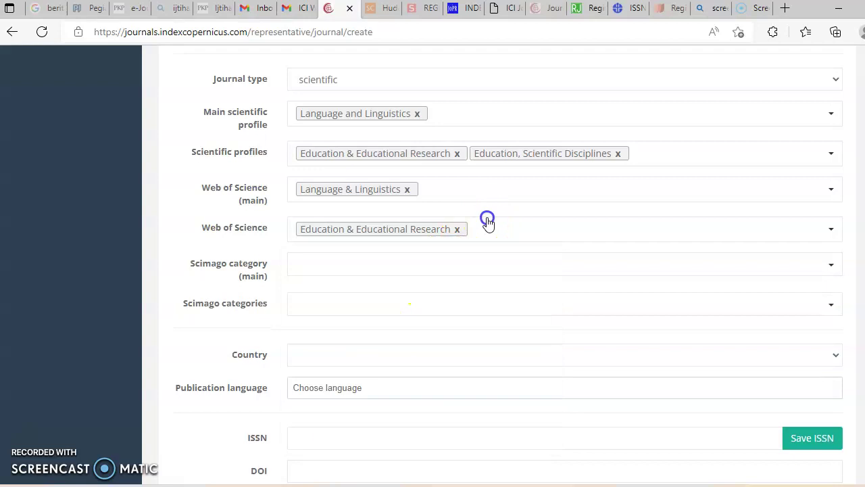
- Set the main Scimago category to Arts and Humanities / Language and Linguistics
{"action": "scroll", "coordinate": [522, 232], "scroll_direction": "down", "scroll_amount": 2}
{"action": "left_click", "coordinate": [377, 135]}
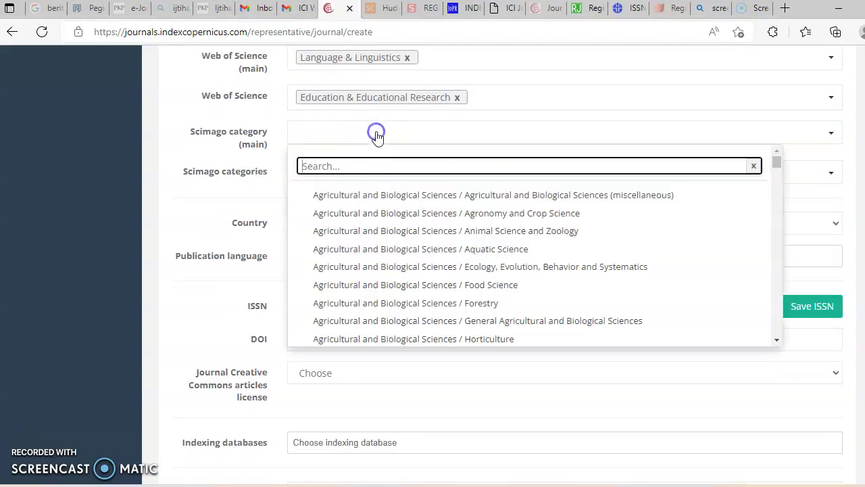
{"action": "scroll", "coordinate": [374, 249], "scroll_direction": "down", "scroll_amount": 5}
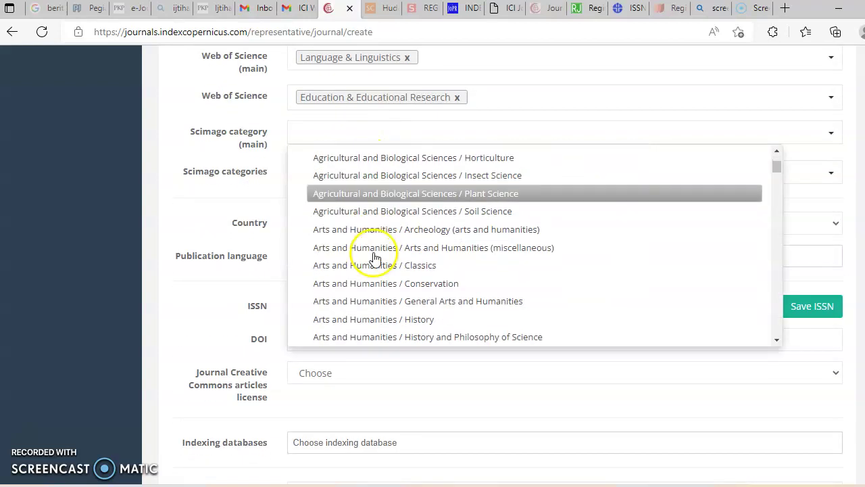
{"action": "scroll", "coordinate": [422, 206], "scroll_direction": "up", "scroll_amount": 1}
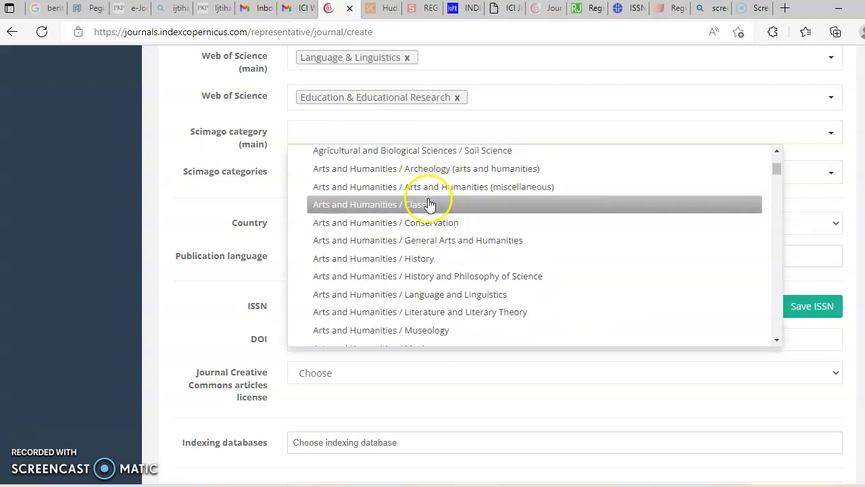
{"action": "left_click", "coordinate": [415, 294]}
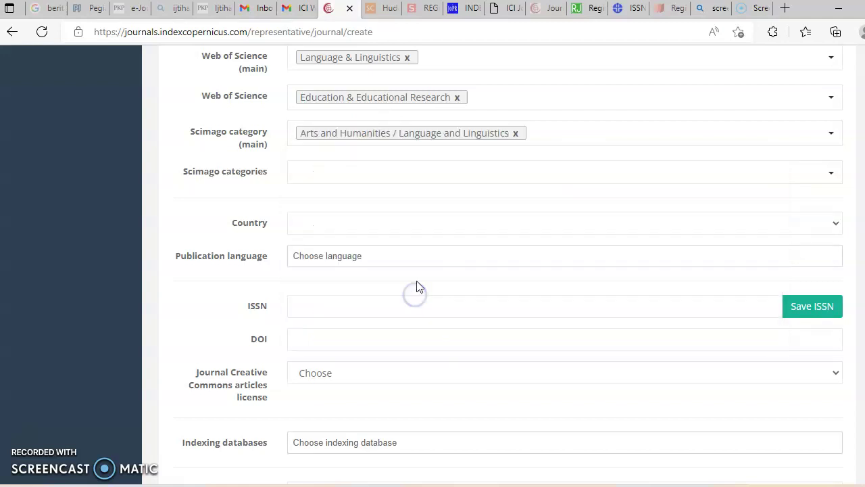
- Look through the additional Scimago categories, from the agricultural sciences to engineering, for another suitable category and close the list
{"action": "left_click", "coordinate": [357, 177]}
{"action": "scroll", "coordinate": [396, 280], "scroll_direction": "down", "scroll_amount": 3}
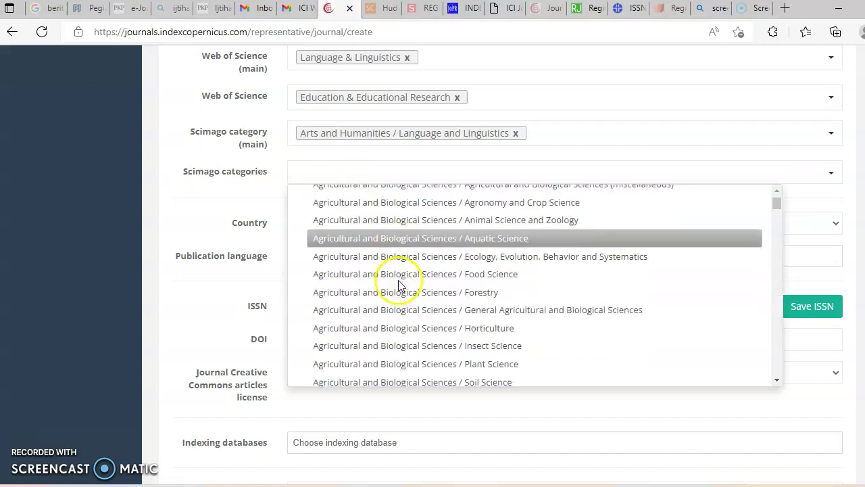
{"action": "scroll", "coordinate": [404, 284], "scroll_direction": "down", "scroll_amount": 10}
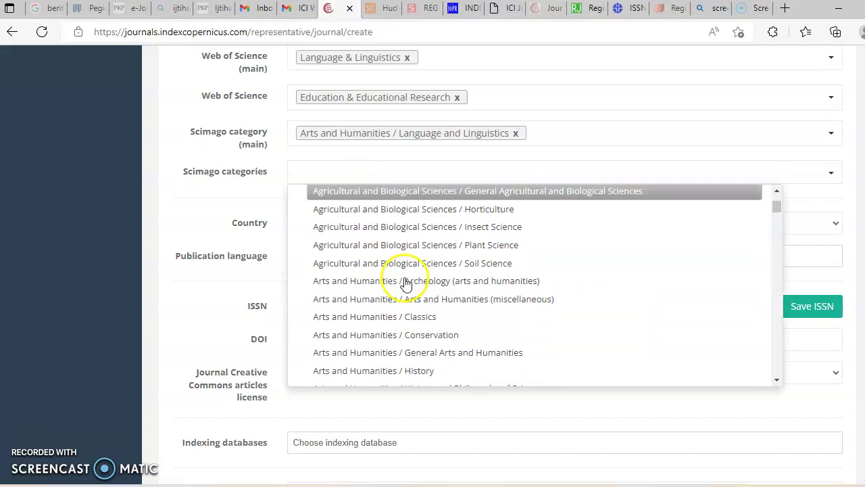
{"action": "scroll", "coordinate": [404, 284], "scroll_direction": "down", "scroll_amount": 15}
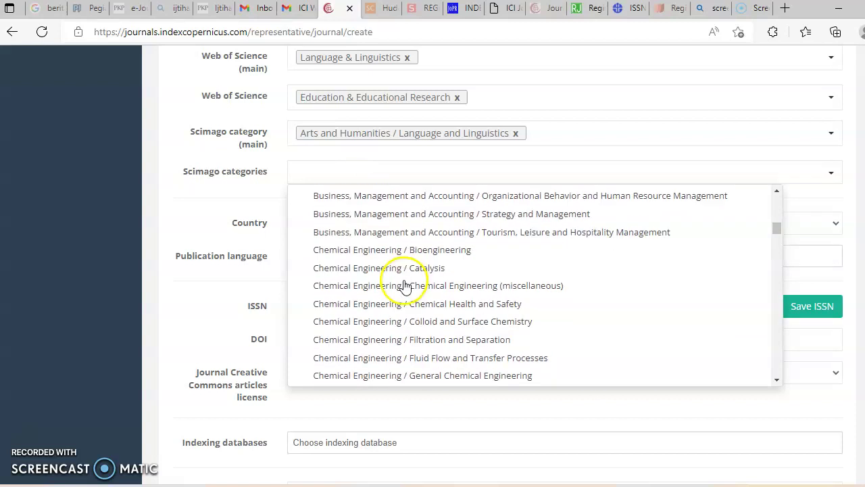
{"action": "scroll", "coordinate": [406, 285], "scroll_direction": "down", "scroll_amount": 5}
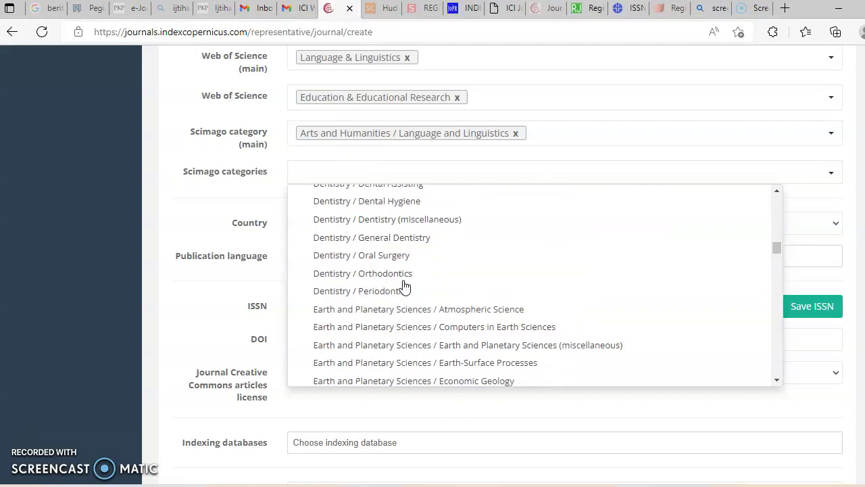
{"action": "scroll", "coordinate": [410, 277], "scroll_direction": "down", "scroll_amount": 8}
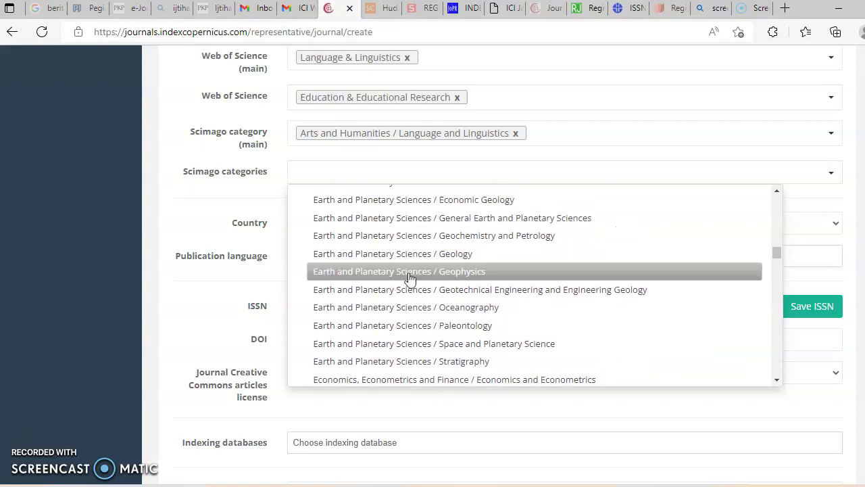
{"action": "scroll", "coordinate": [410, 277], "scroll_direction": "up", "scroll_amount": 4}
{"action": "scroll", "coordinate": [409, 277], "scroll_direction": "down", "scroll_amount": 6}
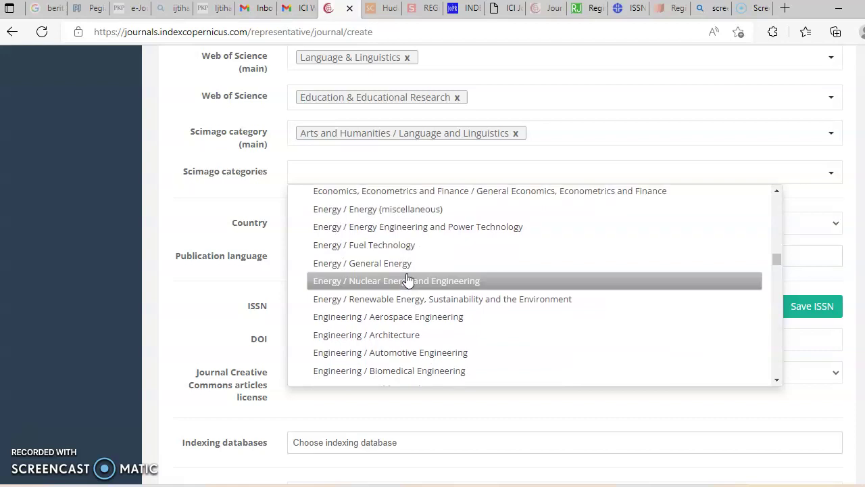
{"action": "scroll", "coordinate": [408, 279], "scroll_direction": "down", "scroll_amount": 4}
{"action": "scroll", "coordinate": [408, 277], "scroll_direction": "up", "scroll_amount": 12}
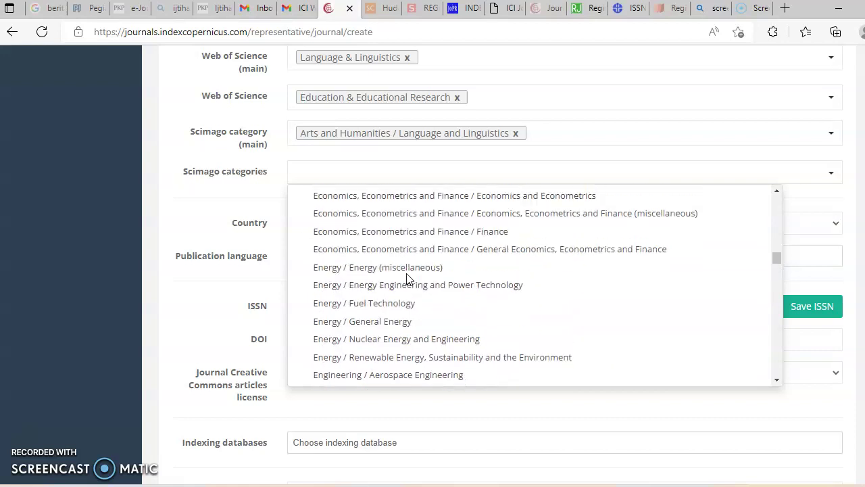
{"action": "scroll", "coordinate": [407, 277], "scroll_direction": "up", "scroll_amount": 1}
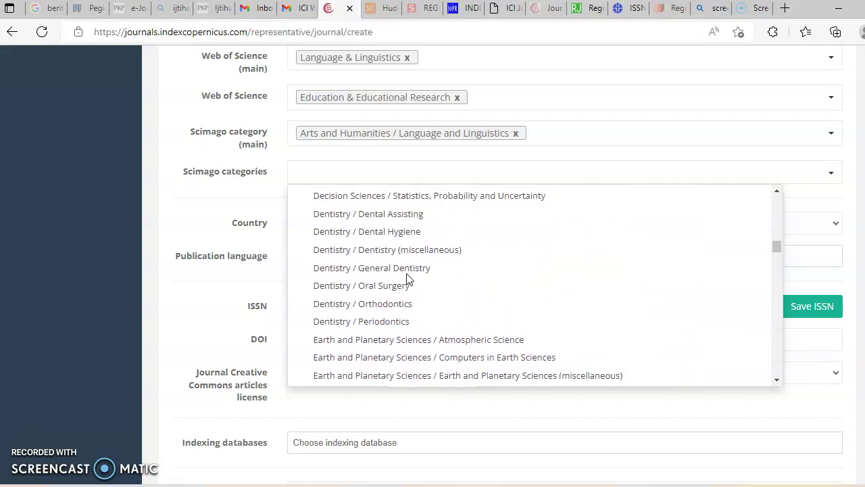
{"action": "scroll", "coordinate": [407, 278], "scroll_direction": "down", "scroll_amount": 4}
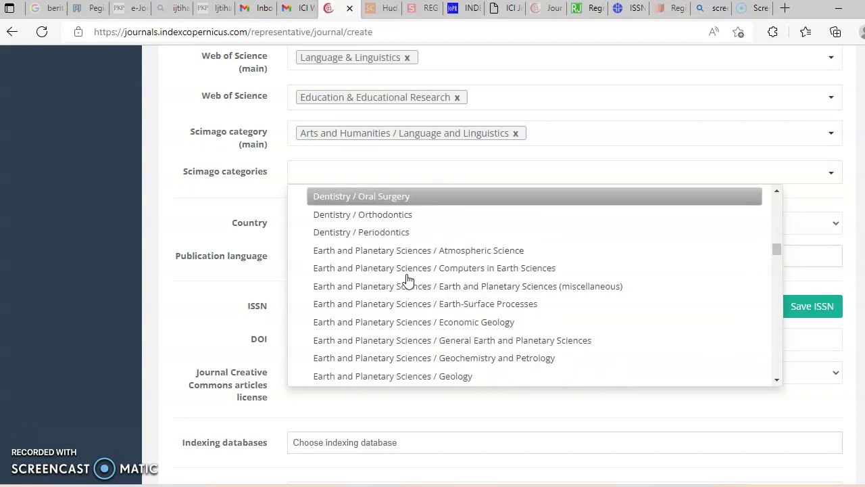
{"action": "scroll", "coordinate": [407, 277], "scroll_direction": "down", "scroll_amount": 6}
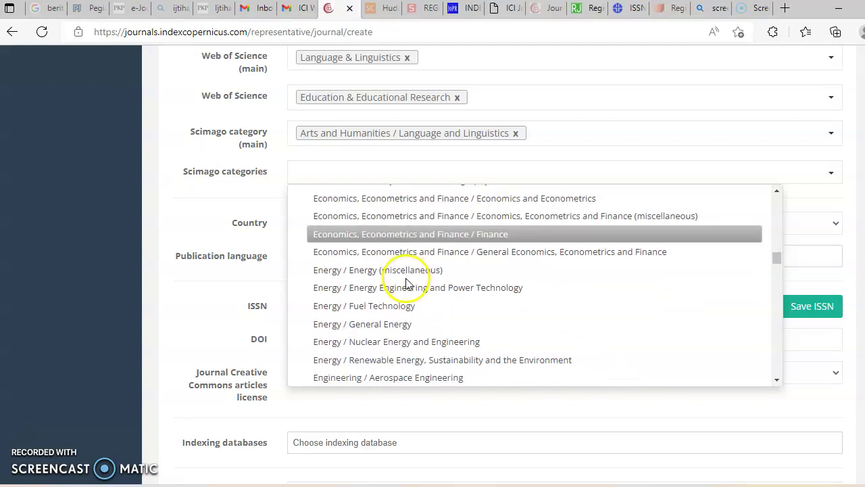
{"action": "left_click", "coordinate": [201, 196]}
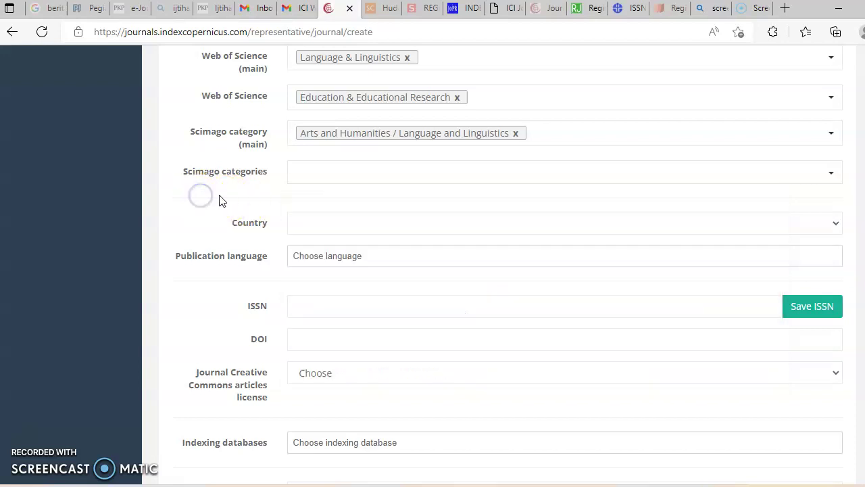
- Set the journal's country to Indonesia
{"action": "left_click", "coordinate": [315, 223]}
{"action": "scroll", "coordinate": [334, 304], "scroll_direction": "down", "scroll_amount": 2}
{"action": "scroll", "coordinate": [337, 311], "scroll_direction": "down", "scroll_amount": 7}
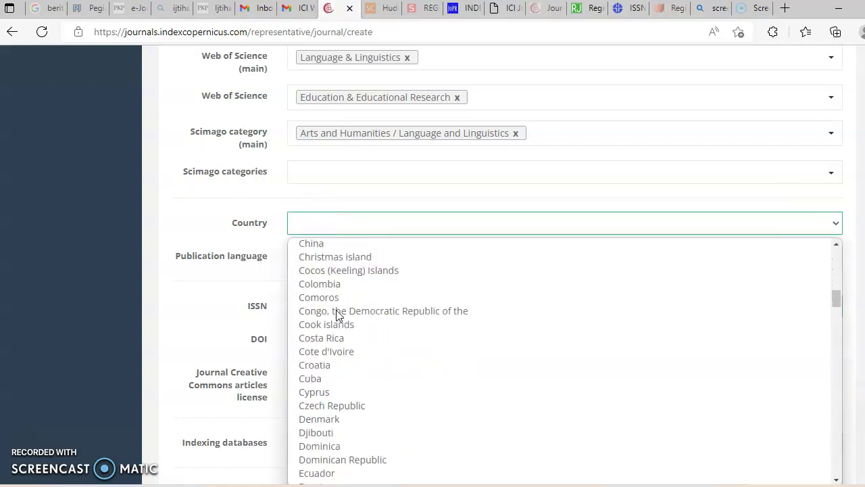
{"action": "scroll", "coordinate": [337, 314], "scroll_direction": "down", "scroll_amount": 5}
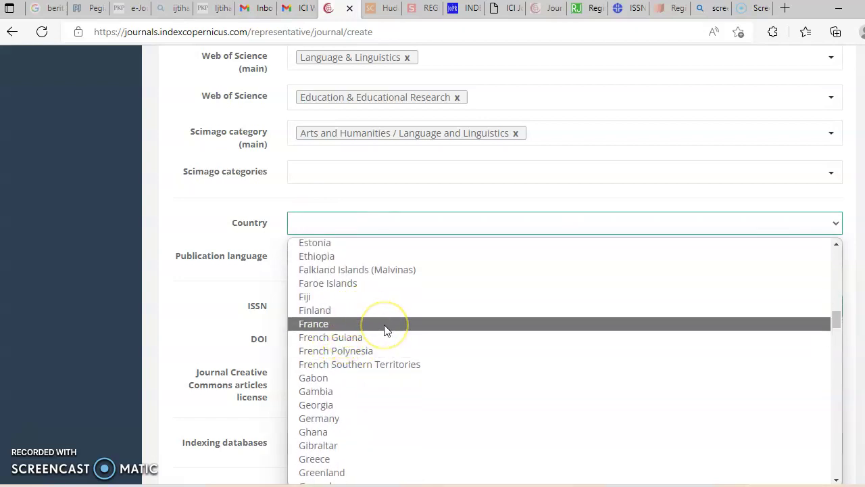
{"action": "scroll", "coordinate": [385, 329], "scroll_direction": "down", "scroll_amount": 2}
{"action": "scroll", "coordinate": [379, 329], "scroll_direction": "down", "scroll_amount": 2}
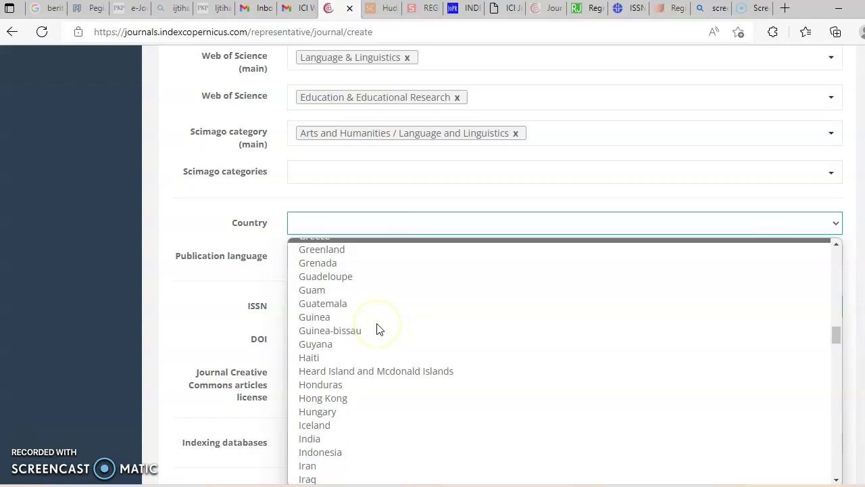
{"action": "left_click", "coordinate": [342, 452]}
- Try to find ENGLISH as the journal's publication language
{"action": "left_click", "coordinate": [409, 257]}
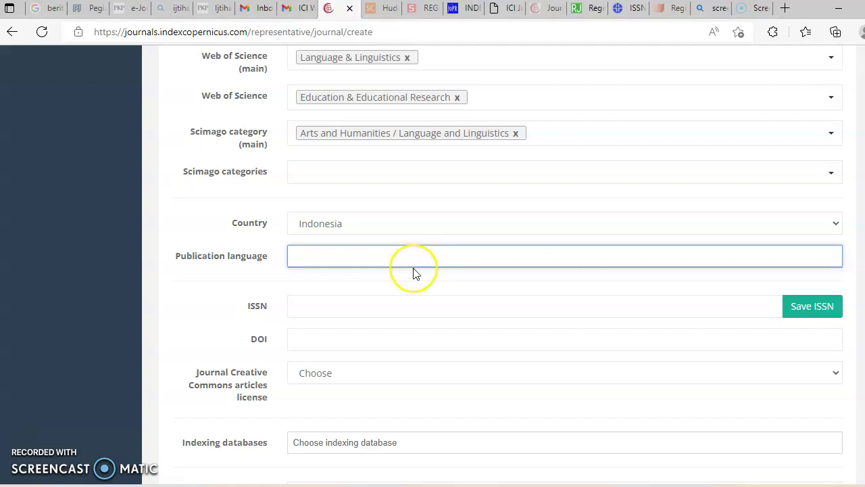
{"action": "left_click", "coordinate": [396, 250]}
{"action": "right_click", "coordinate": [396, 256]}
{"action": "left_click", "coordinate": [377, 258]}
{"action": "key", "text": "Caps_Lock"}
{"action": "type", "text": "ENGLISH"}
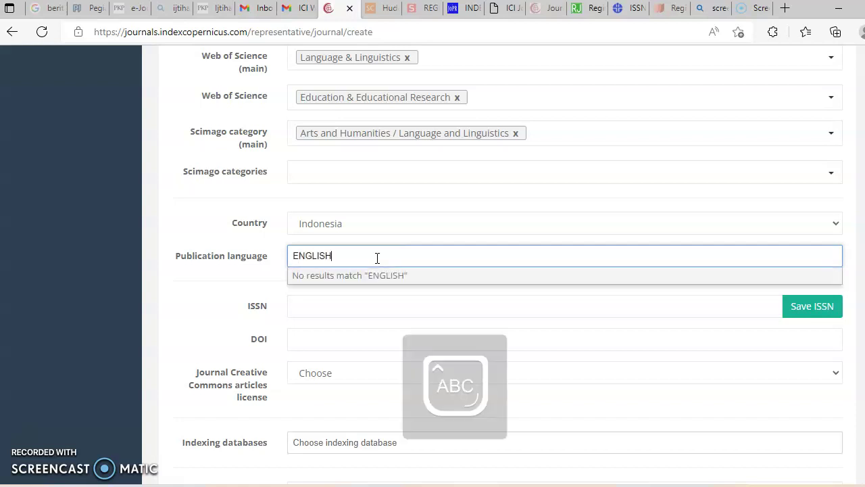
- Fill in the journal's ISSN with the related number 1979-8903, copied from its record on the ISSN Online page
{"action": "left_click", "coordinate": [323, 304]}
{"action": "scroll", "coordinate": [383, 295], "scroll_direction": "down", "scroll_amount": 1}
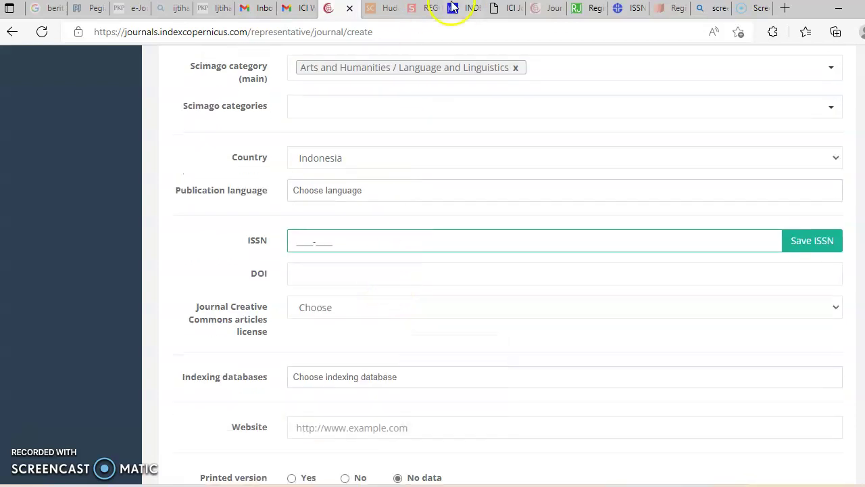
{"action": "left_click", "coordinate": [615, 10]}
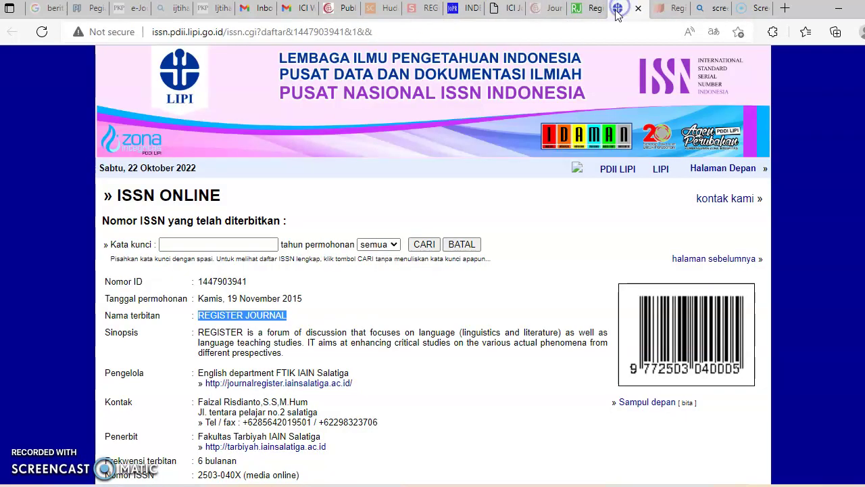
{"action": "left_click_drag", "start_coordinate": [325, 362], "coordinate": [298, 360]}
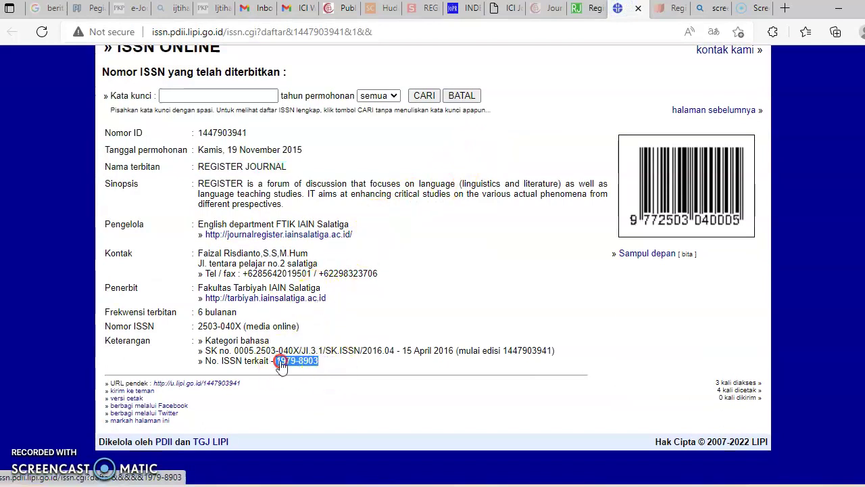
{"action": "right_click", "coordinate": [281, 365]}
{"action": "left_click", "coordinate": [324, 144]}
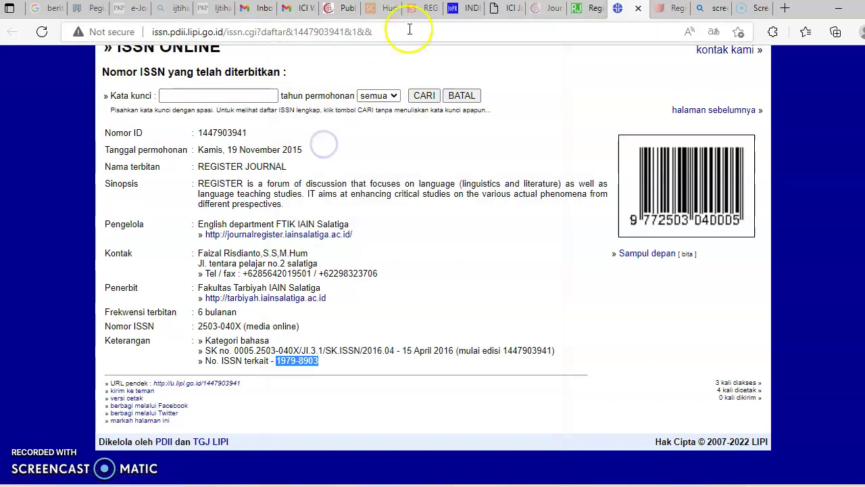
{"action": "left_click", "coordinate": [338, 9]}
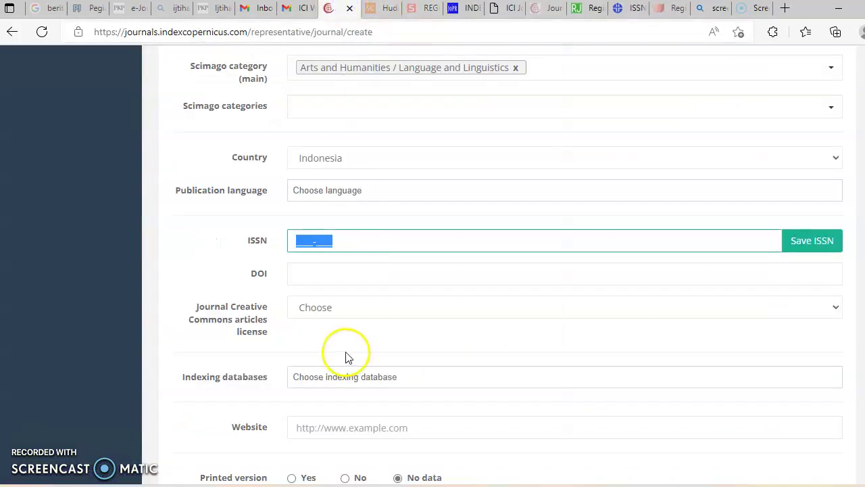
{"action": "right_click", "coordinate": [309, 240]}
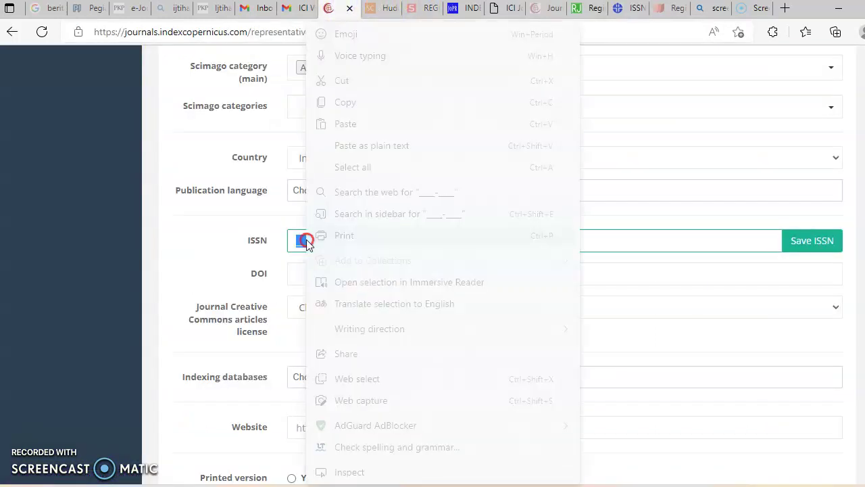
{"action": "left_click", "coordinate": [357, 124]}
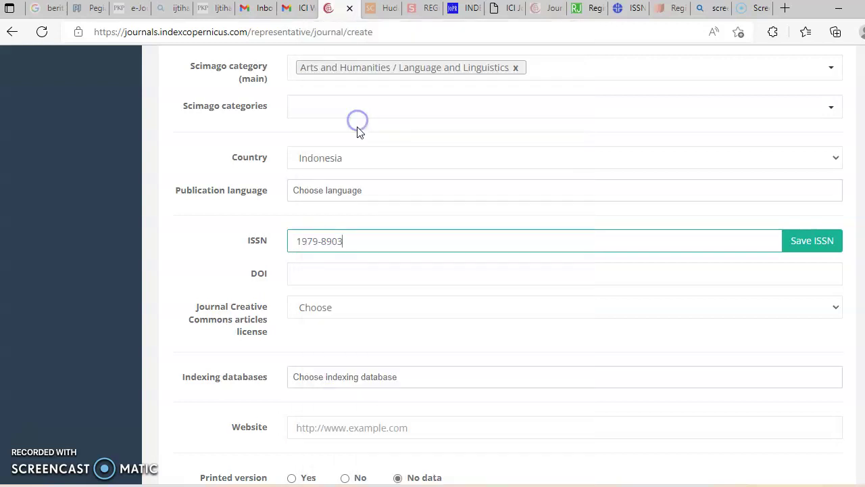
- Switch from the empty DOI field to the Register Journal website and open issue Vol 15, No 1 (2022) from its archives
{"action": "left_click", "coordinate": [465, 278]}
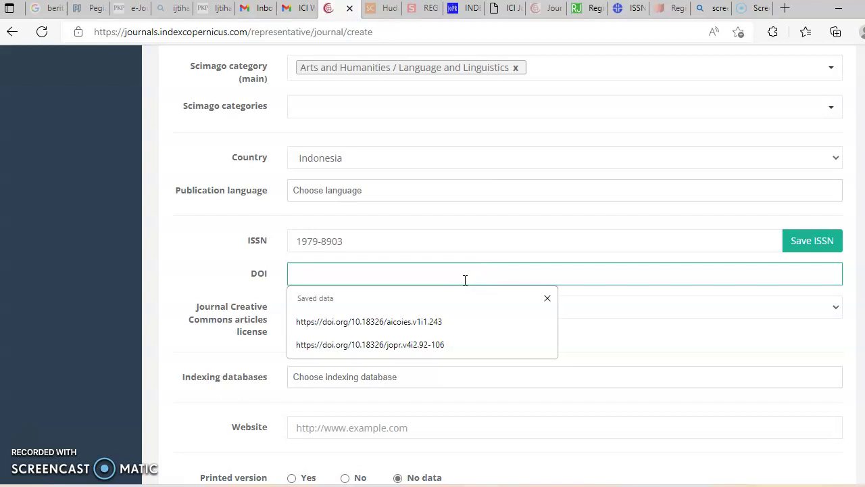
{"action": "left_click", "coordinate": [579, 8]}
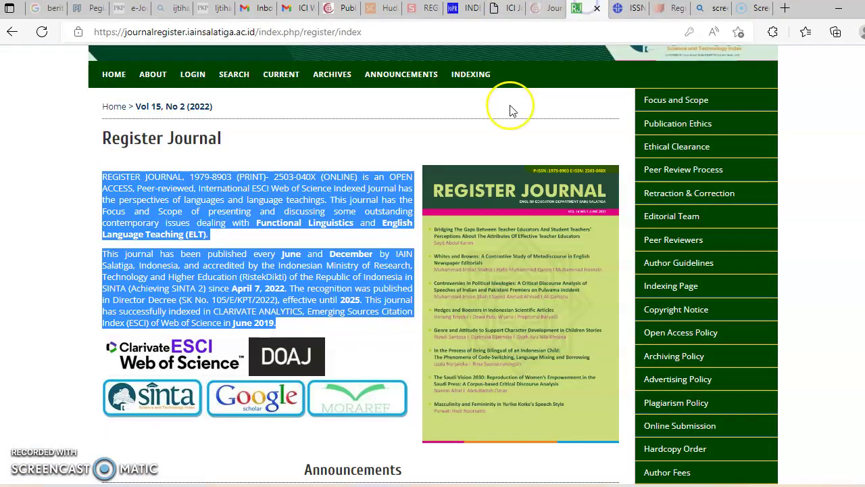
{"action": "left_click", "coordinate": [459, 138]}
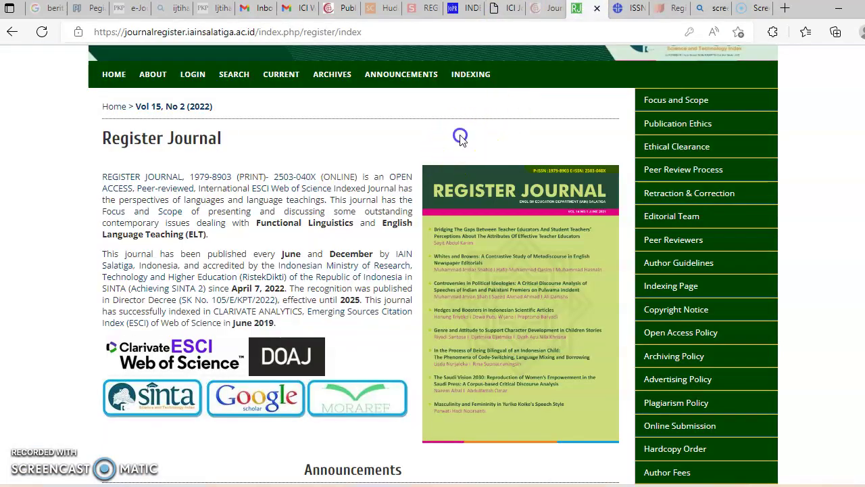
{"action": "left_click", "coordinate": [333, 76]}
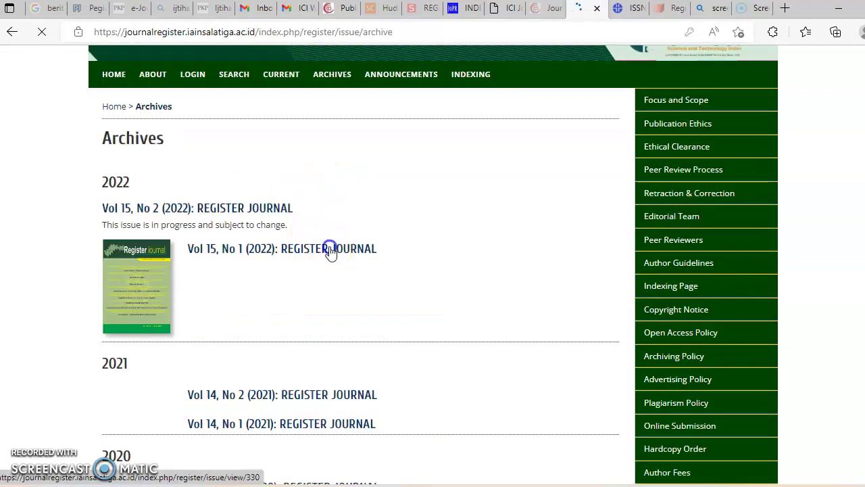
{"action": "left_click", "coordinate": [329, 251]}
{"action": "left_click", "coordinate": [160, 257]}
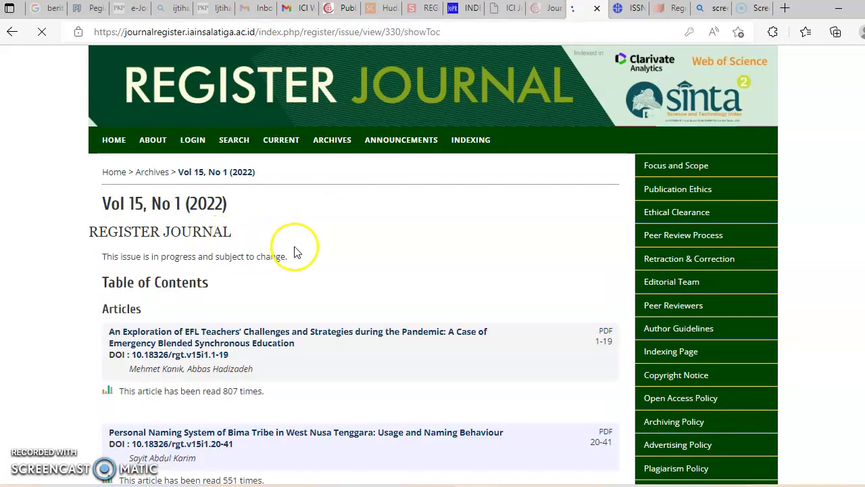
- Copy the DOI link 10.18326/rgt.v15i1.1-19 of the issue's first article, on EFL teachers' challenges and strategies during the pandemic
{"action": "scroll", "coordinate": [295, 250], "scroll_direction": "down", "scroll_amount": 2}
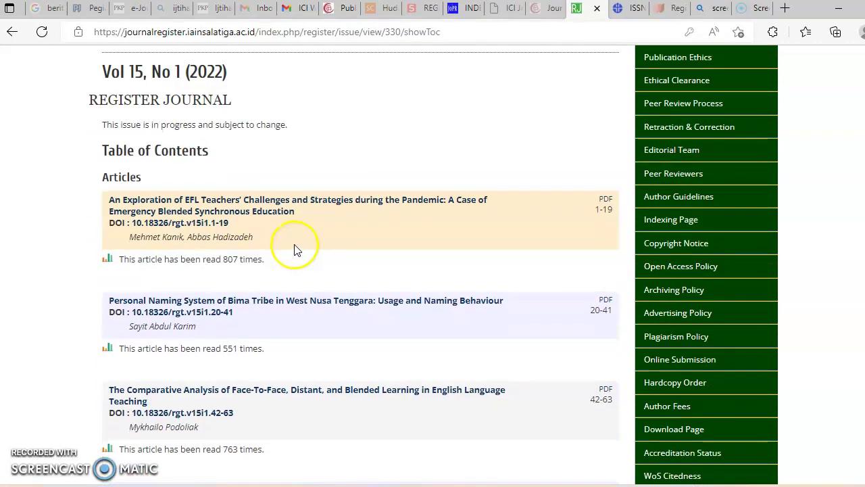
{"action": "right_click", "coordinate": [211, 228]}
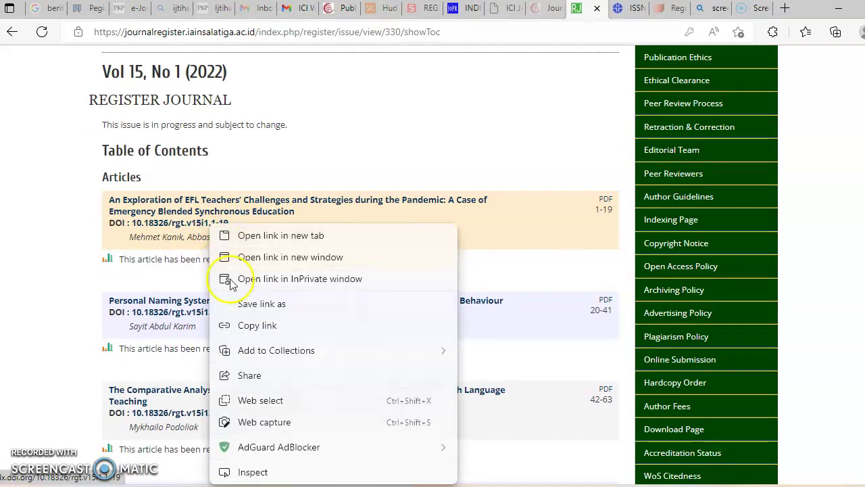
{"action": "left_click", "coordinate": [242, 325]}
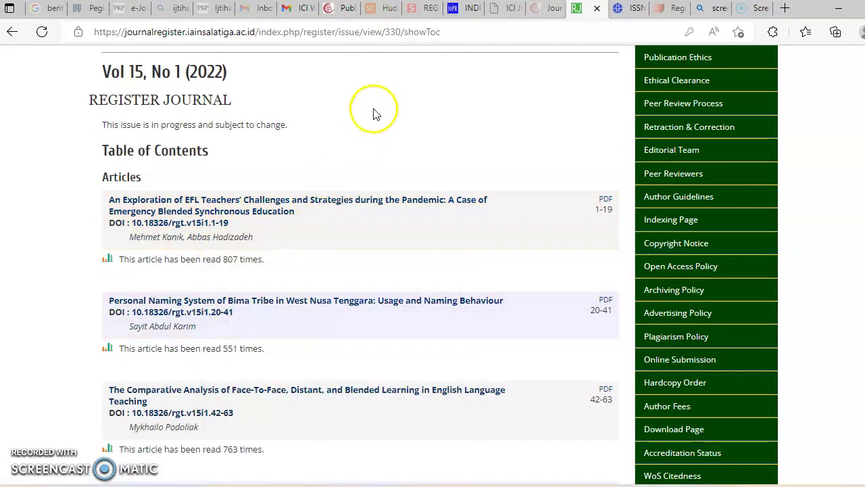
{"action": "left_click", "coordinate": [331, 12]}
{"action": "right_click", "coordinate": [337, 271]}
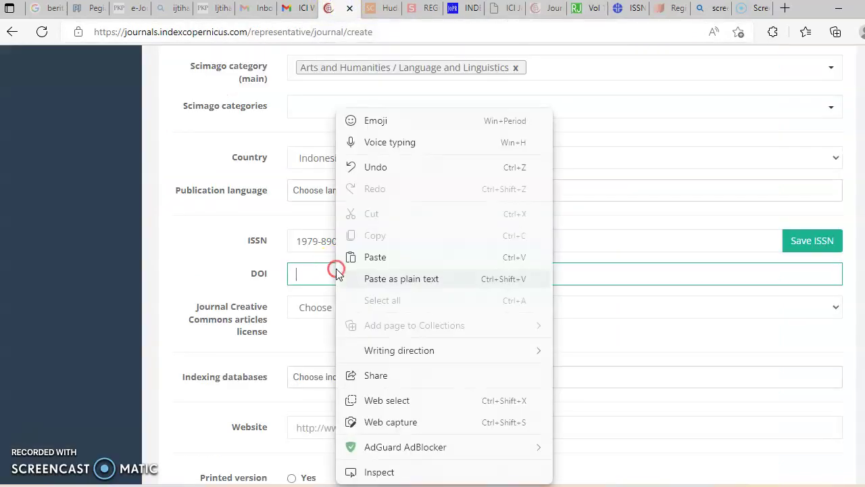
{"action": "left_click", "coordinate": [377, 260]}
{"action": "left_click", "coordinate": [454, 341]}
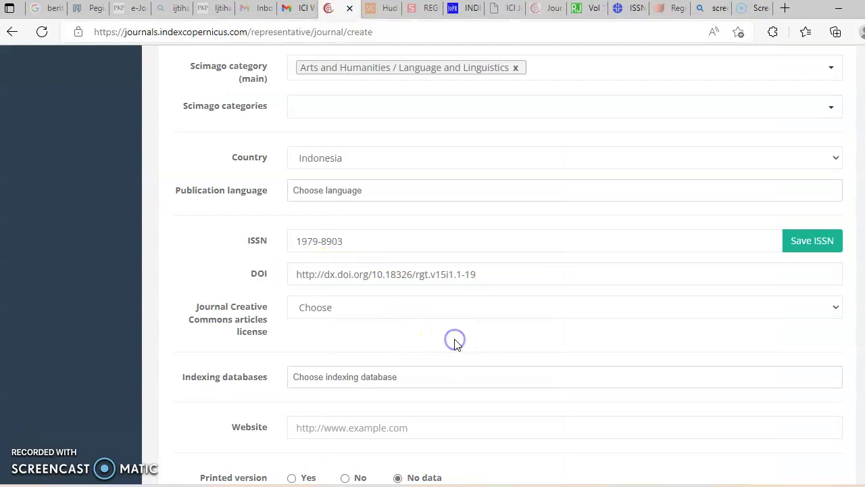
- Set the Journal Creative Commons articles license to "Yes, under the CC-BY SA license"
{"action": "scroll", "coordinate": [456, 338], "scroll_direction": "down", "scroll_amount": 2}
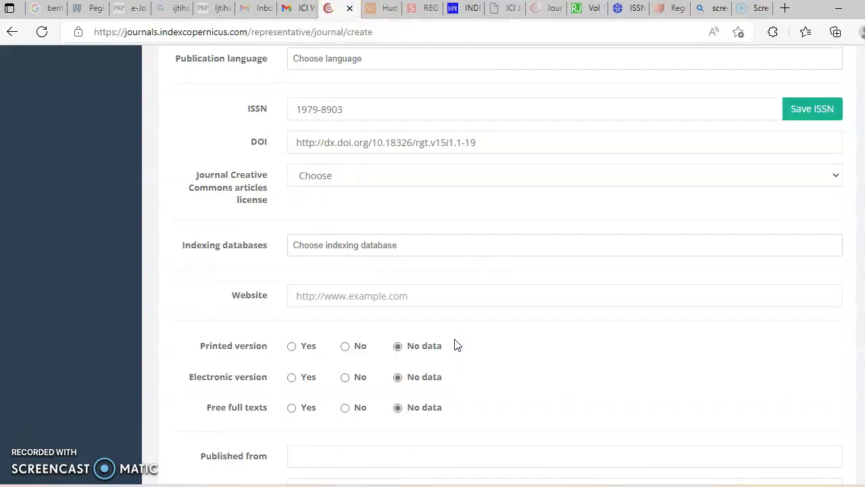
{"action": "left_click", "coordinate": [382, 181]}
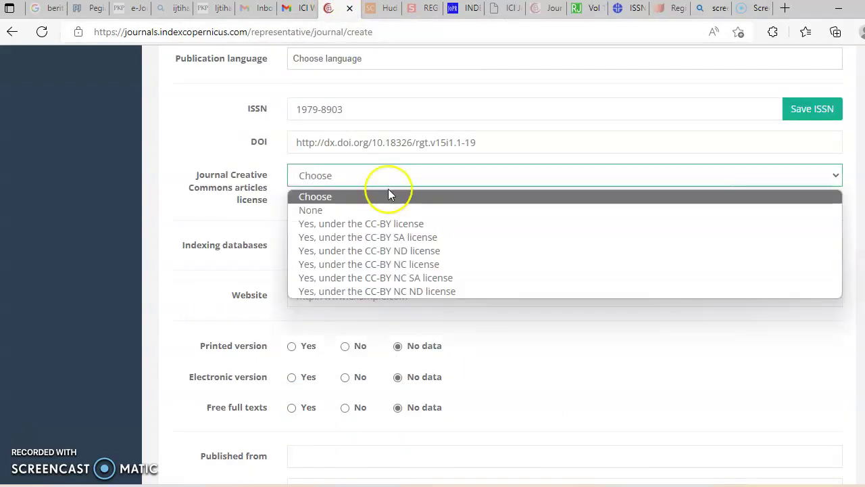
{"action": "left_click", "coordinate": [416, 243]}
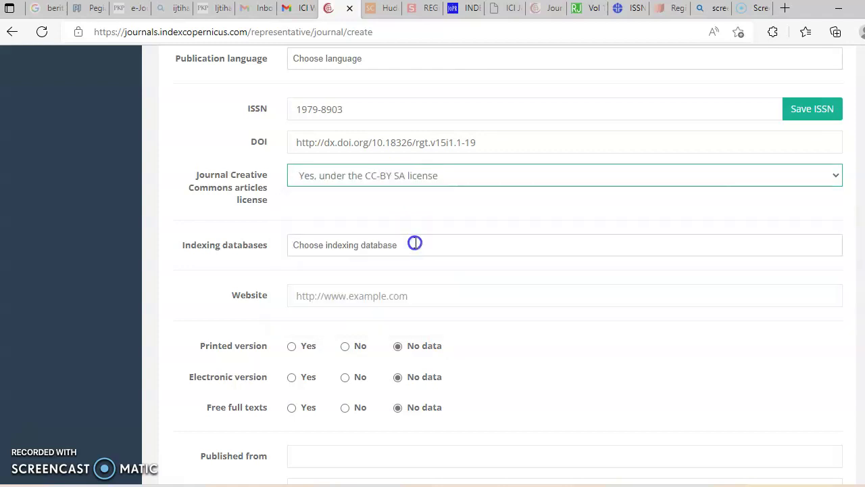
- Try to enter "web of science, DOAJ, moraref, Google Scholar" as the journal's indexing databases
{"action": "left_click", "coordinate": [358, 242]}
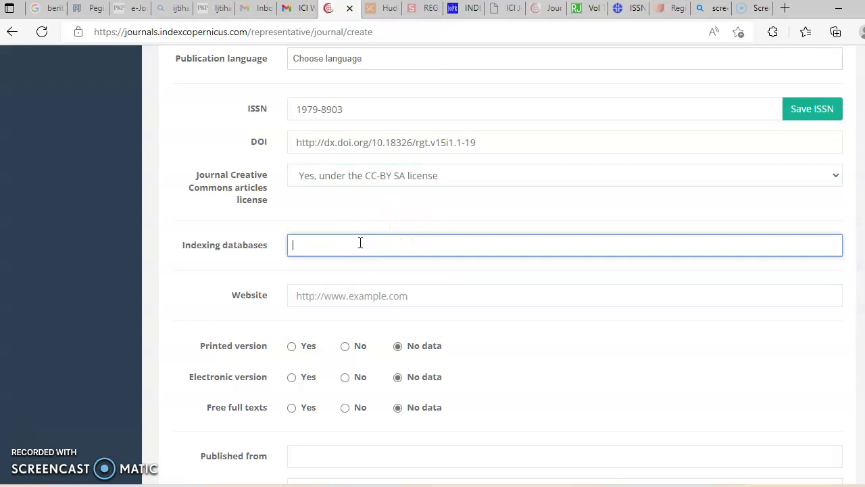
{"action": "type", "text": "WE"}
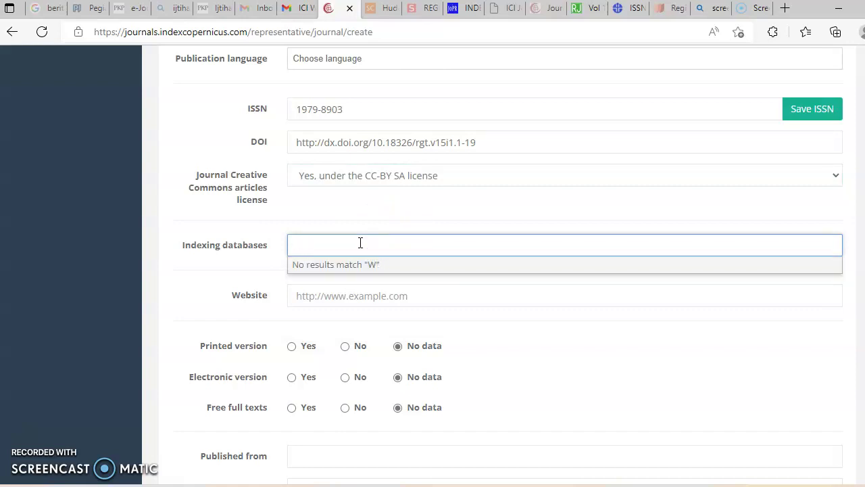
{"action": "key", "text": "Caps_Lock"}
{"action": "type", "text": "web of sc"}
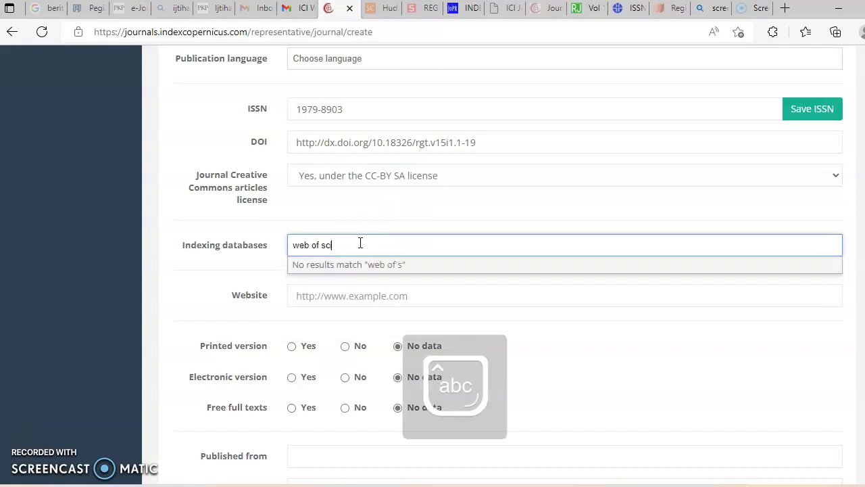
{"action": "type", "text": "ience, sc"}
{"action": "key", "text": "Caps_Lock"}
{"action": "key", "text": "BackSpace"}
{"action": "key", "text": "BackSpace"}
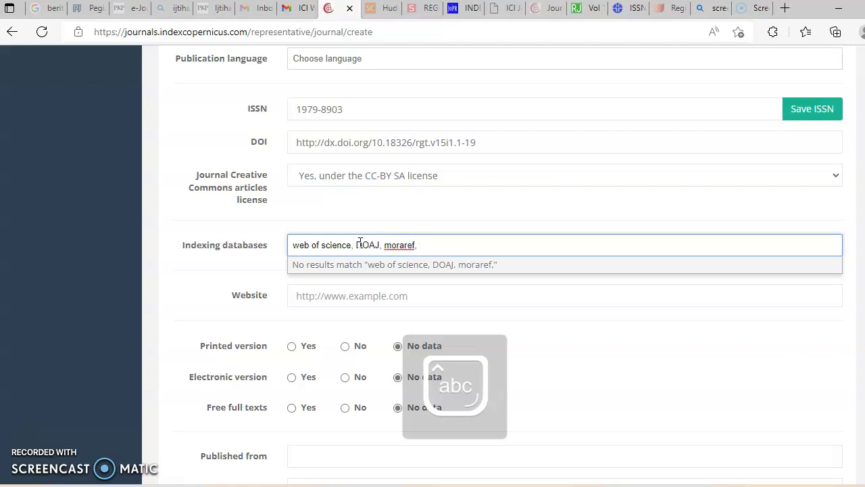
{"action": "key", "text": "BackSpace"}
{"action": "key", "text": "BackSpace"}
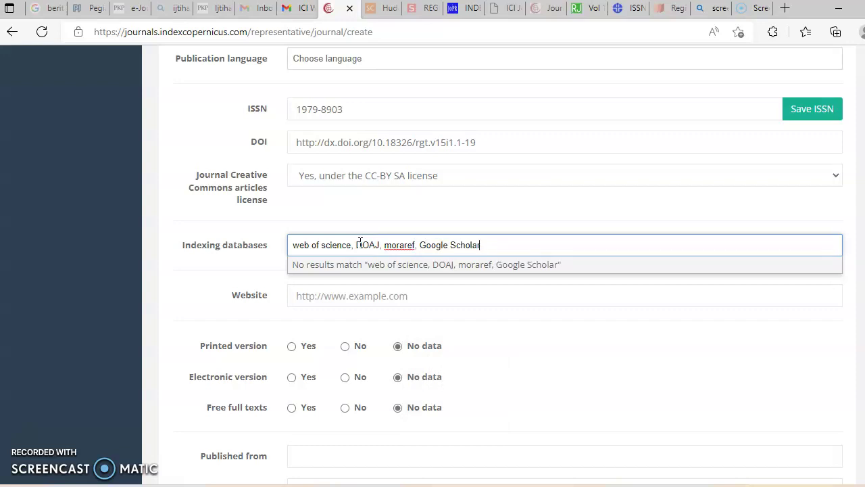
- Switch from the empty Website field to the Register Journal site, open its home page and copy that page's address
{"action": "left_click", "coordinate": [446, 293]}
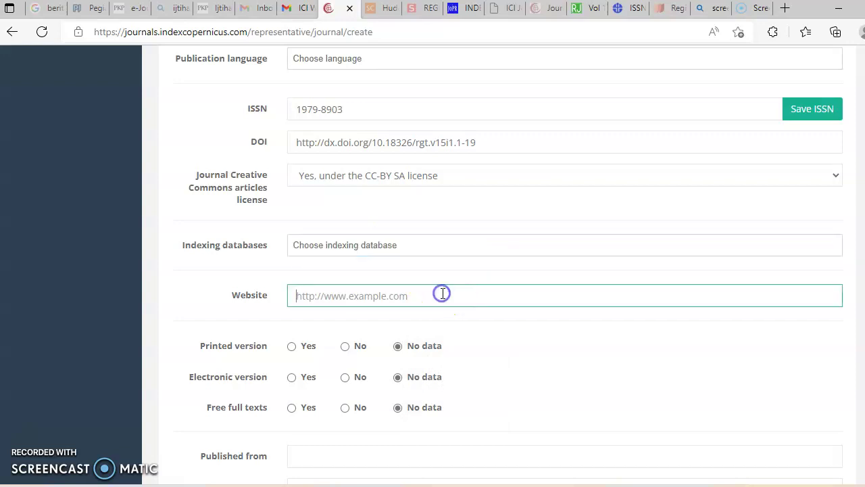
{"action": "left_click", "coordinate": [587, 8]}
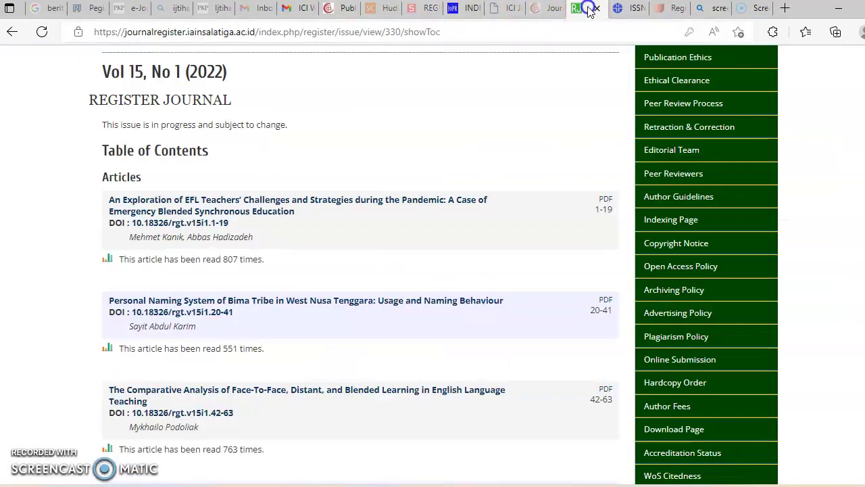
{"action": "scroll", "coordinate": [242, 103], "scroll_direction": "up", "scroll_amount": 2}
{"action": "left_click", "coordinate": [125, 144]}
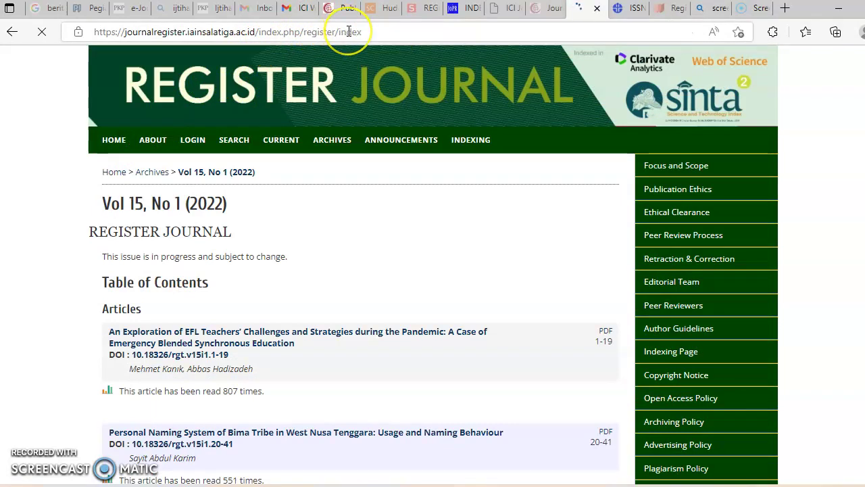
{"action": "left_click", "coordinate": [338, 32]}
{"action": "key", "text": "ctrl+c"}
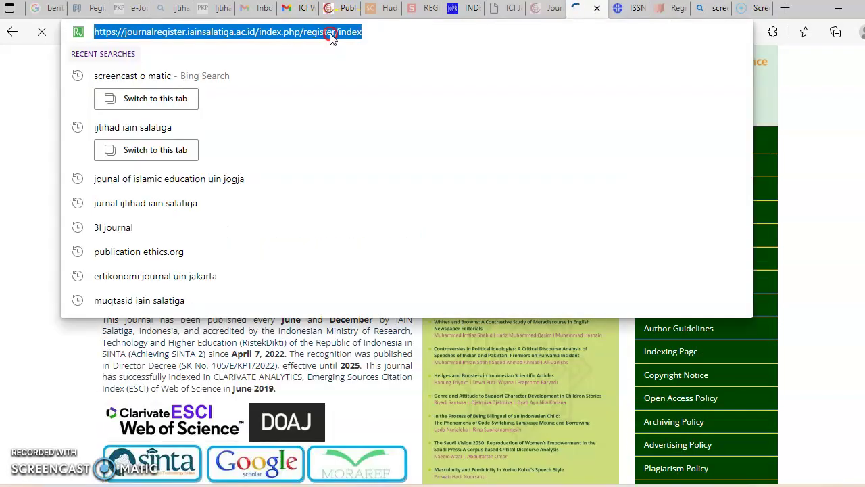
{"action": "right_click", "coordinate": [332, 34]}
{"action": "left_click", "coordinate": [369, 185]}
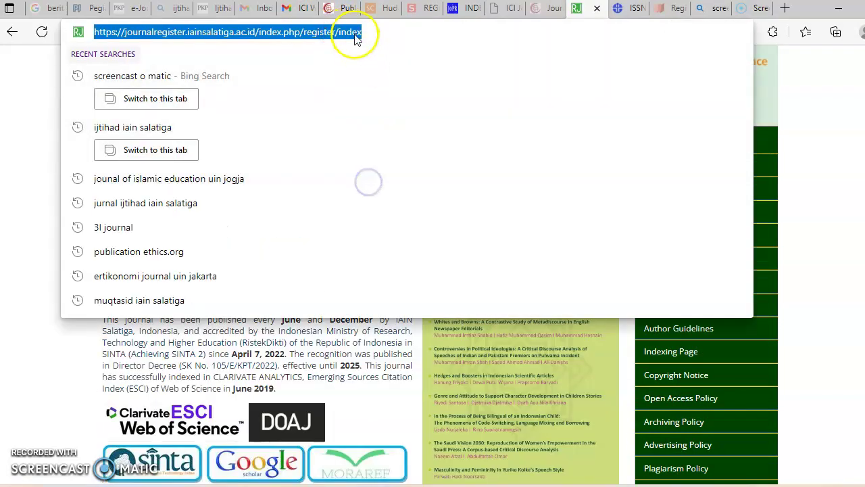
{"action": "left_click", "coordinate": [345, 10]}
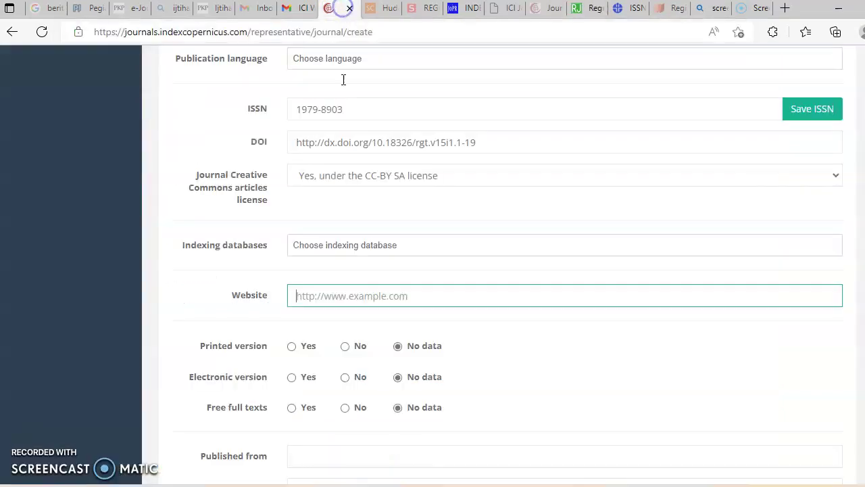
{"action": "right_click", "coordinate": [323, 286]}
{"action": "left_click", "coordinate": [359, 255]}
- Answer Yes for the journal's printed version, electronic version and free full texts
{"action": "scroll", "coordinate": [530, 271], "scroll_direction": "down", "scroll_amount": 2}
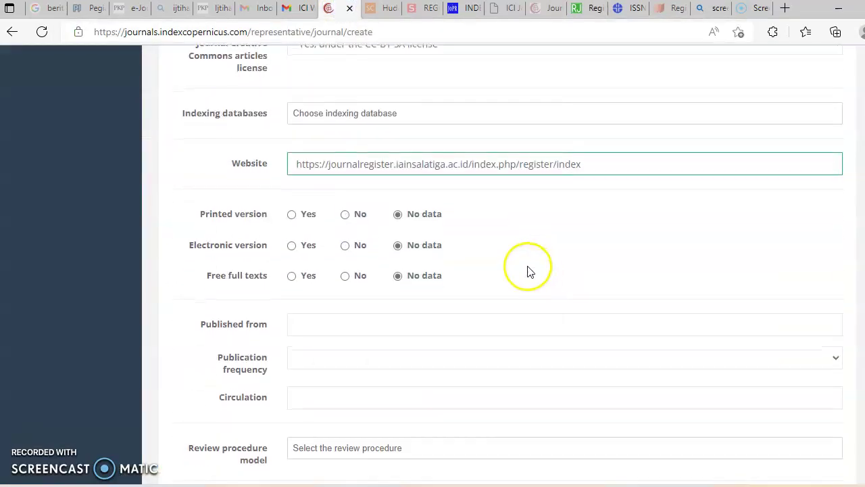
{"action": "left_click", "coordinate": [291, 214]}
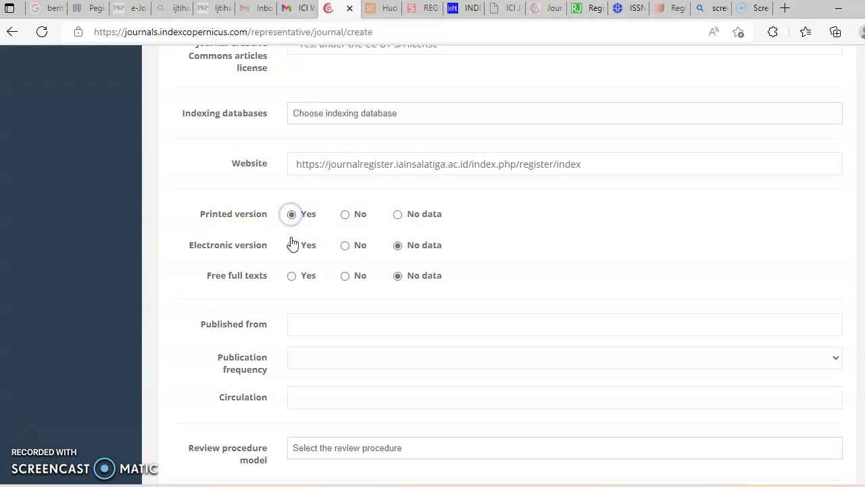
{"action": "left_click", "coordinate": [291, 276]}
- Set Published from to 2008 and the publication frequency to half-yearly
{"action": "scroll", "coordinate": [334, 318], "scroll_direction": "down", "scroll_amount": 3}
{"action": "left_click", "coordinate": [333, 127]}
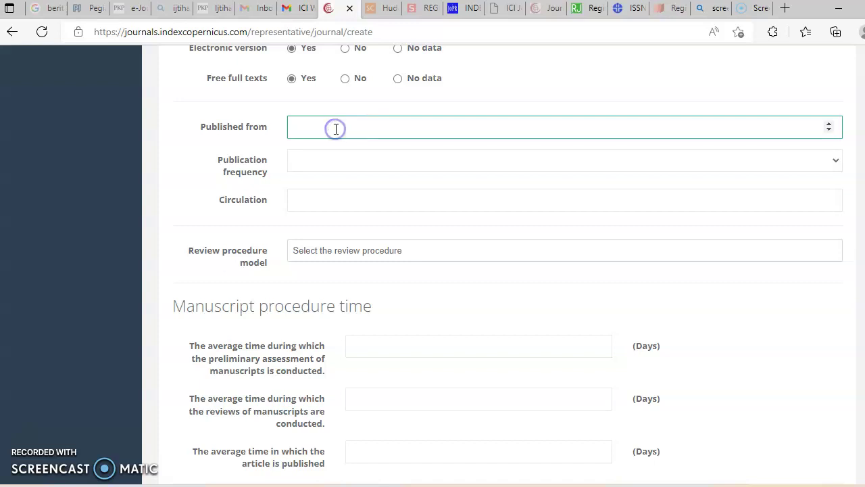
{"action": "left_click", "coordinate": [829, 130]}
{"action": "left_click", "coordinate": [381, 169]}
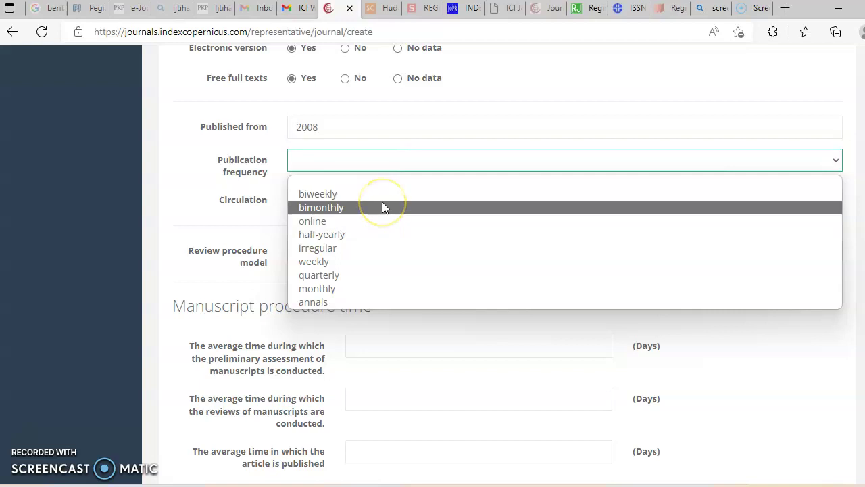
{"action": "left_click", "coordinate": [358, 234]}
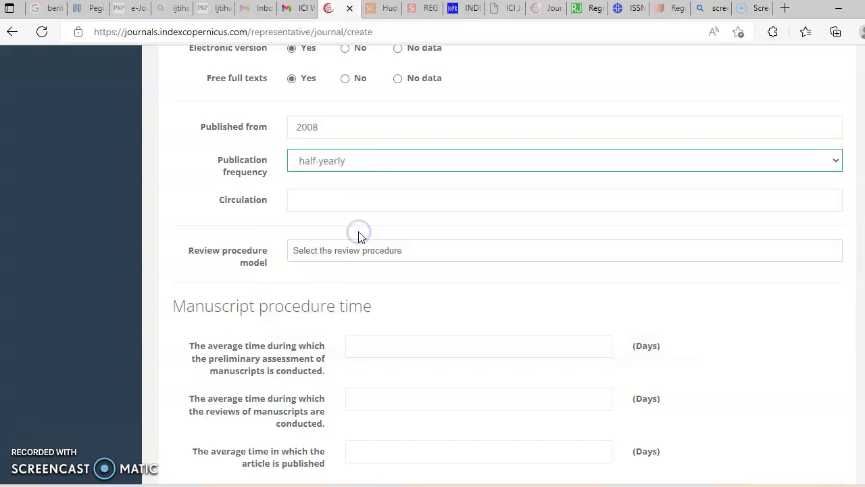
- Set the circulation to 100 and the review procedure model to Double blind review
{"action": "left_click", "coordinate": [385, 246]}
{"action": "left_click", "coordinate": [390, 198]}
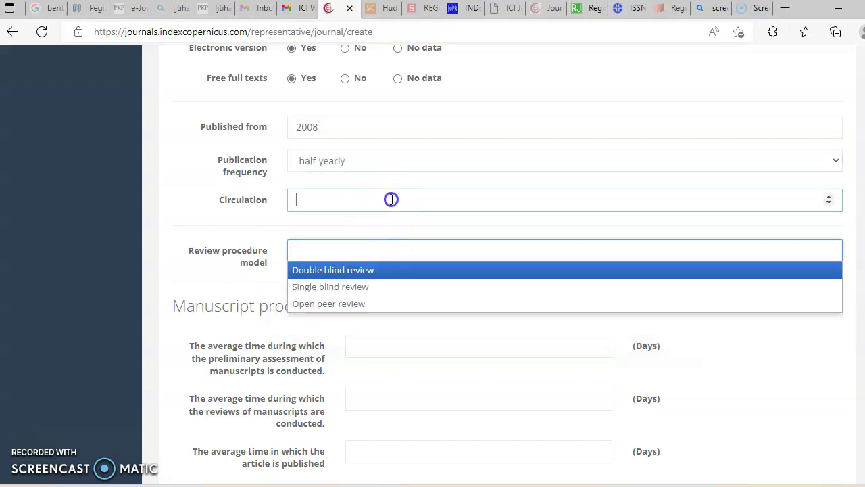
{"action": "left_click", "coordinate": [473, 199]}
{"action": "left_click", "coordinate": [826, 197]}
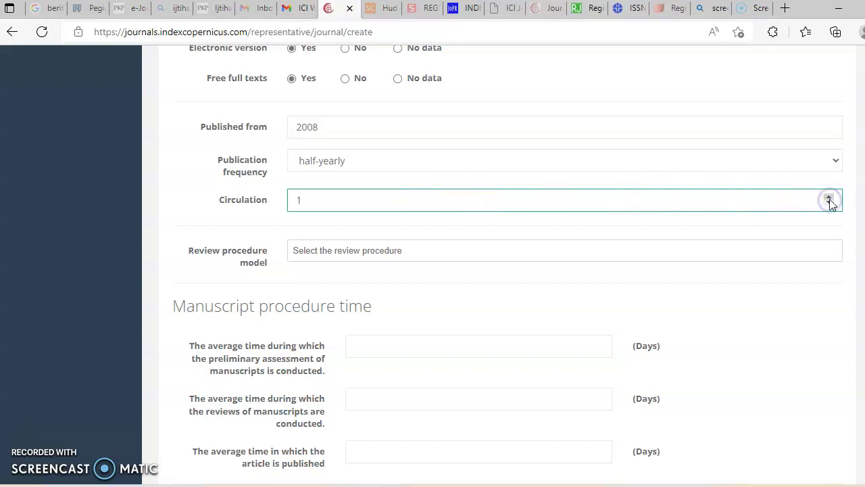
{"action": "left_click", "coordinate": [789, 189]}
{"action": "key", "text": "BackSpace"}
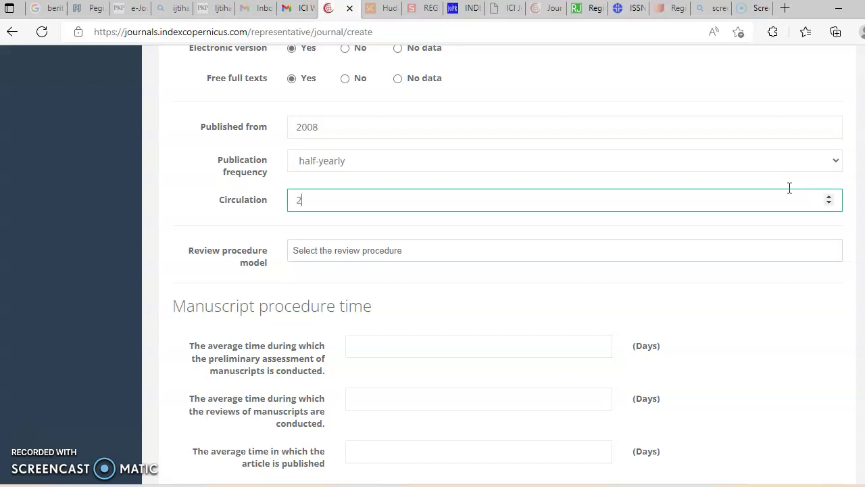
{"action": "key", "text": "BackSpace"}
{"action": "key", "text": "BackSpace"}
{"action": "key", "text": "BackSpace"}
{"action": "type", "text": "100"}
{"action": "left_click", "coordinate": [526, 258]}
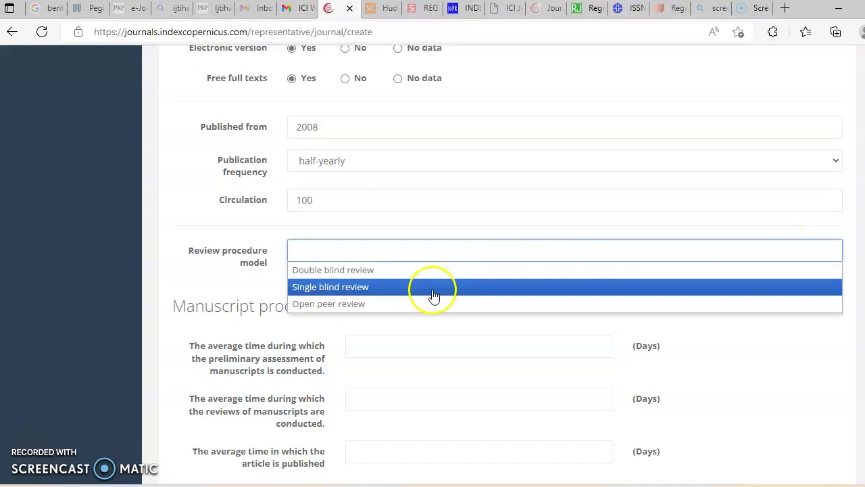
{"action": "left_click", "coordinate": [429, 272]}
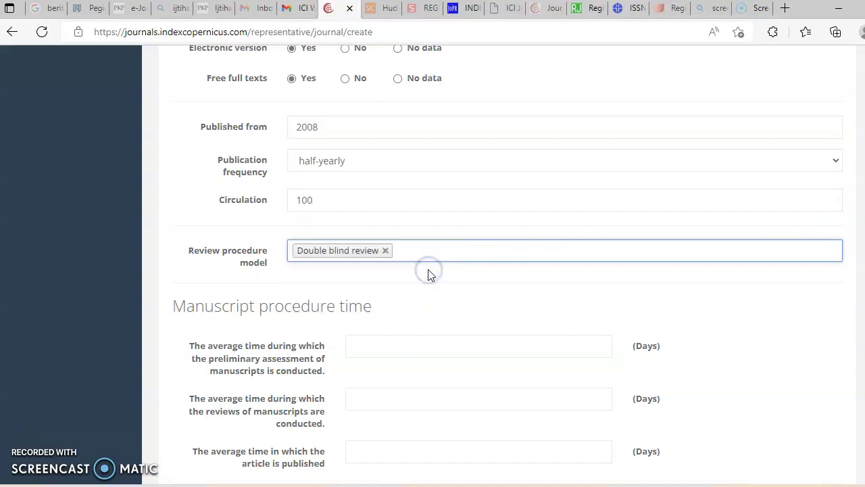
- Fill in the manuscript procedure times: 14 days for preliminary assessment, 60 days for reviews and 60 days for publication
{"action": "scroll", "coordinate": [432, 294], "scroll_direction": "down", "scroll_amount": 2}
{"action": "left_click", "coordinate": [449, 213]}
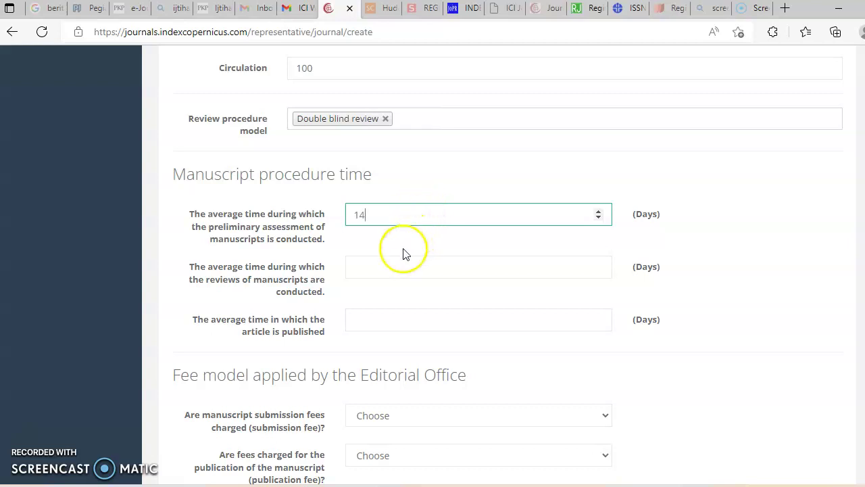
{"action": "left_click", "coordinate": [382, 270]}
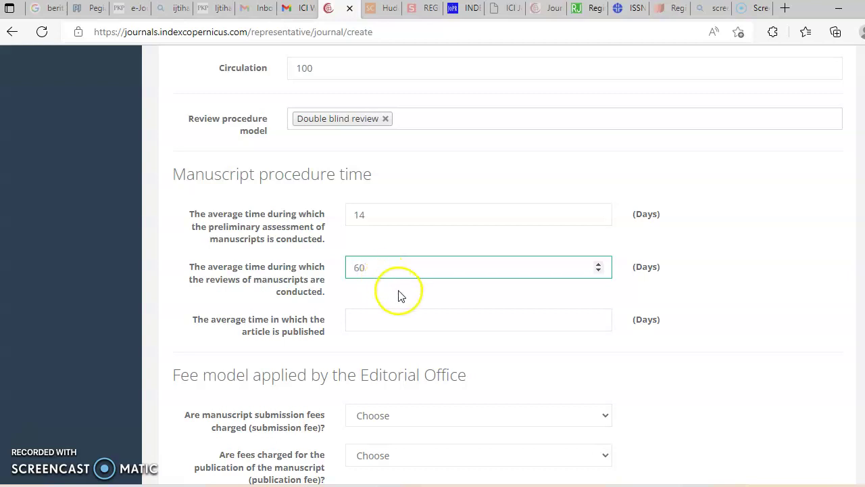
{"action": "scroll", "coordinate": [406, 297], "scroll_direction": "down", "scroll_amount": 1}
{"action": "left_click", "coordinate": [423, 259]}
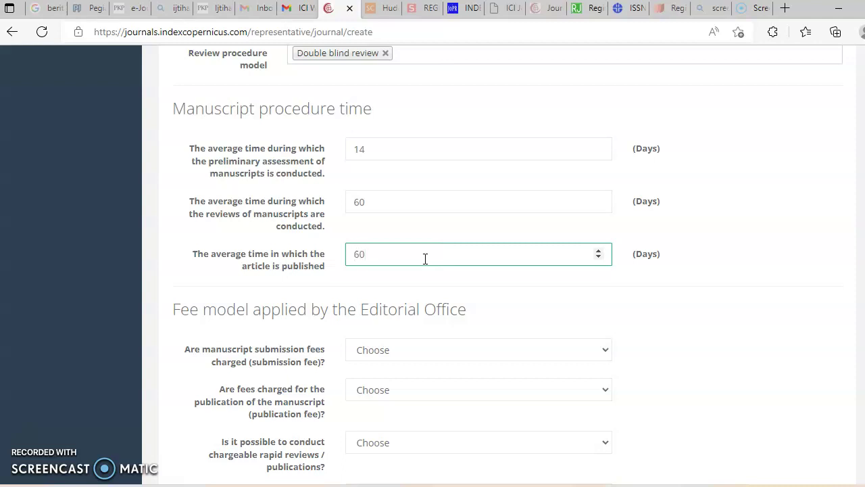
- Answer No to whether manuscript submission fees are charged in the fee model section
{"action": "scroll", "coordinate": [487, 271], "scroll_direction": "down", "scroll_amount": 3}
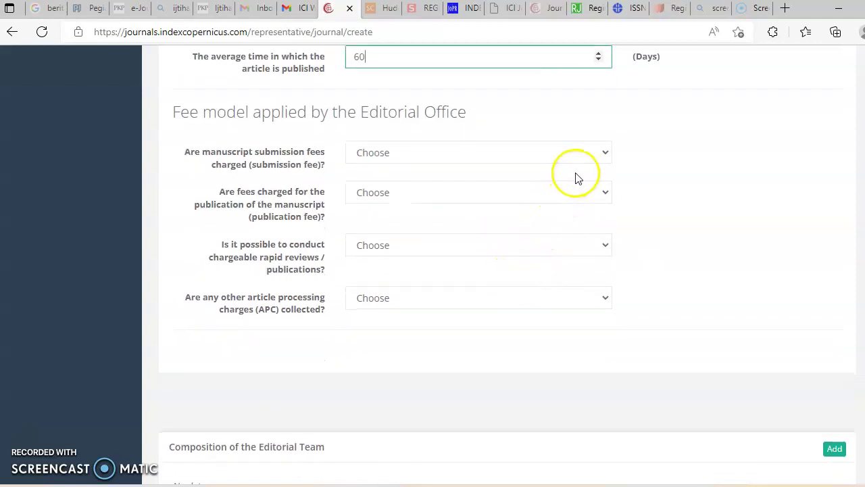
{"action": "left_click", "coordinate": [558, 153]}
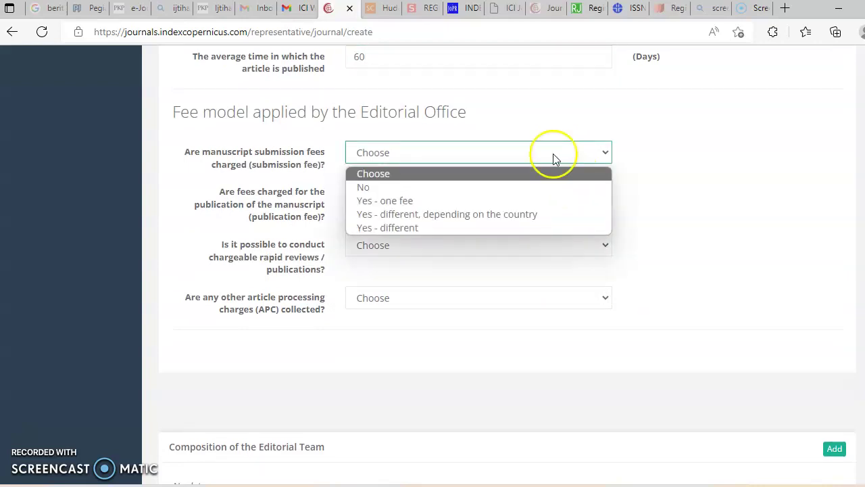
{"action": "left_click", "coordinate": [491, 187]}
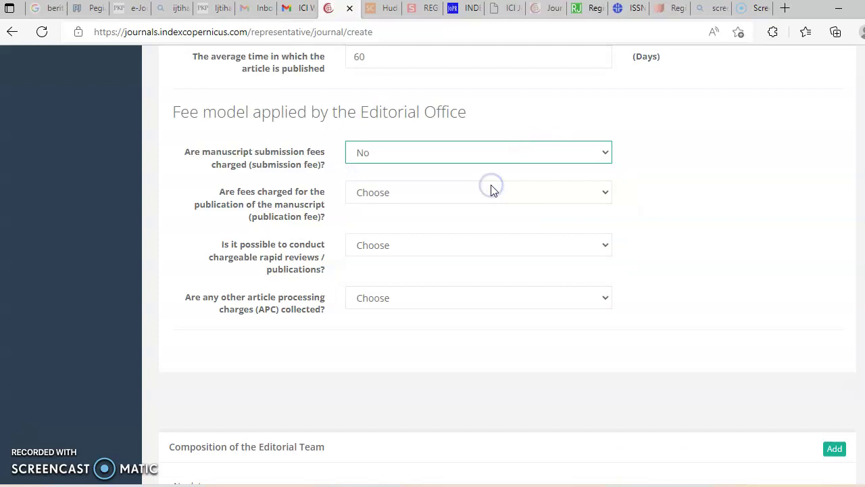
{"action": "left_click", "coordinate": [513, 156]}
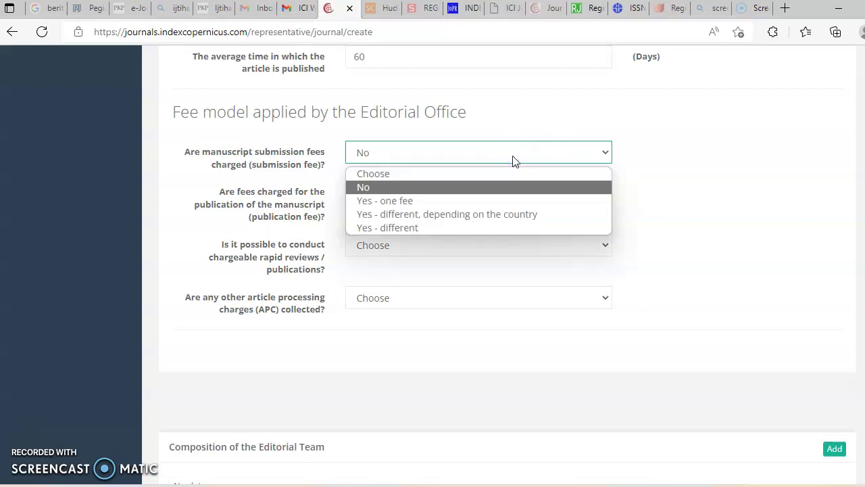
{"action": "left_click", "coordinate": [513, 160]}
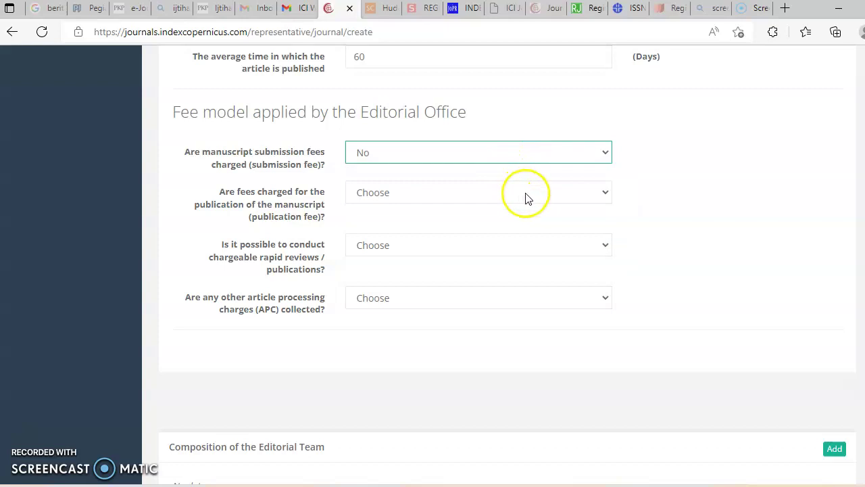
- Set the manuscript publication fee answer to Yes - one fee
{"action": "left_click", "coordinate": [605, 193]}
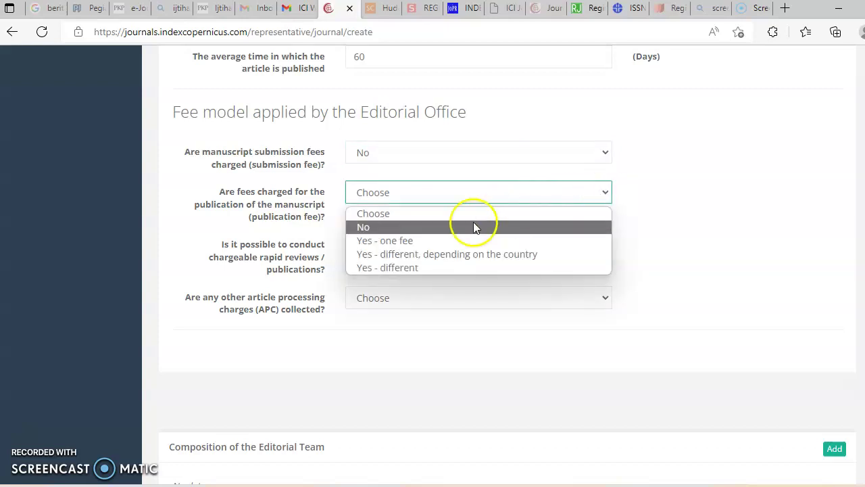
{"action": "left_click", "coordinate": [427, 245]}
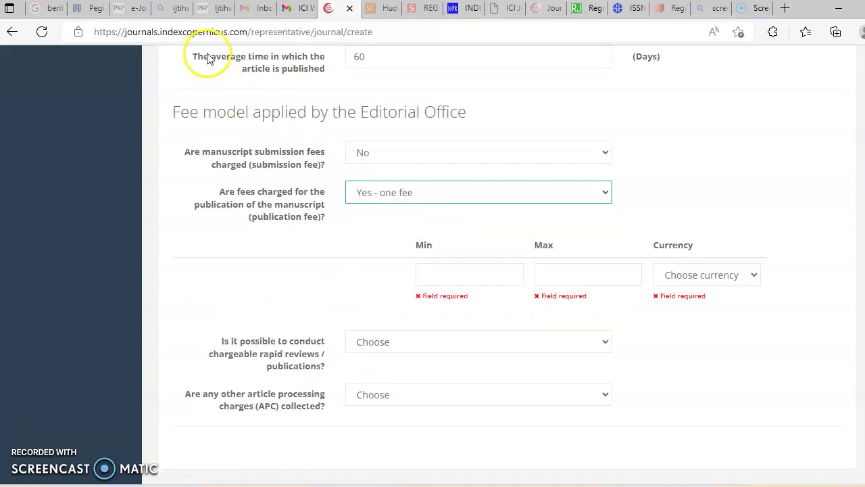
{"action": "left_click", "coordinate": [606, 193]}
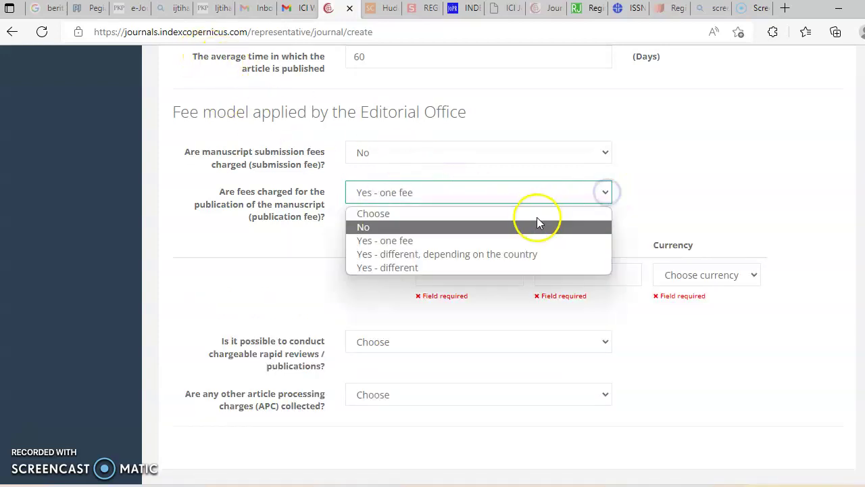
{"action": "left_click", "coordinate": [453, 266]}
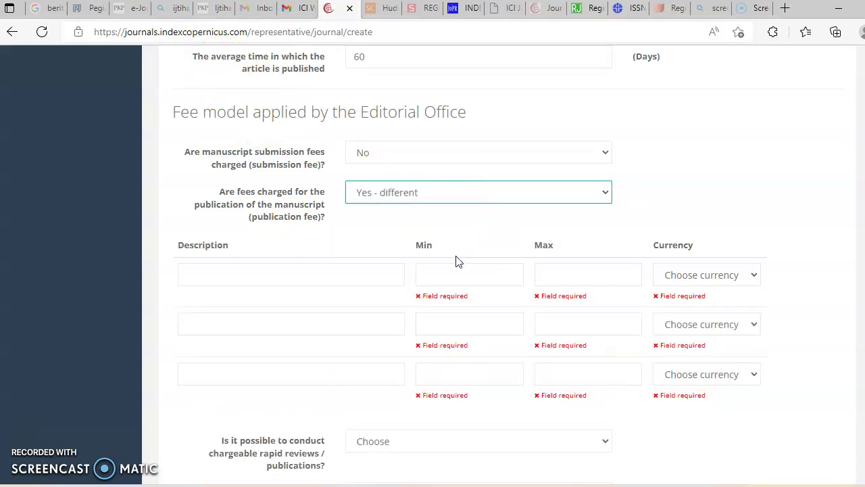
{"action": "left_click", "coordinate": [603, 195]}
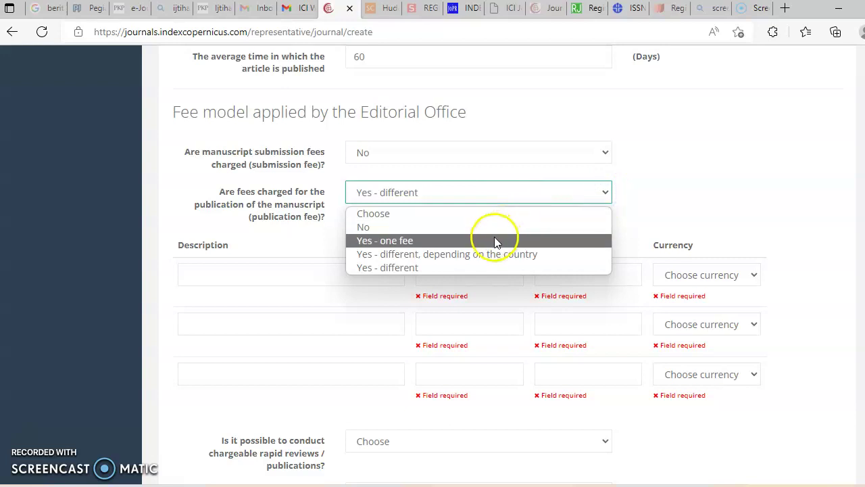
{"action": "left_click", "coordinate": [494, 242]}
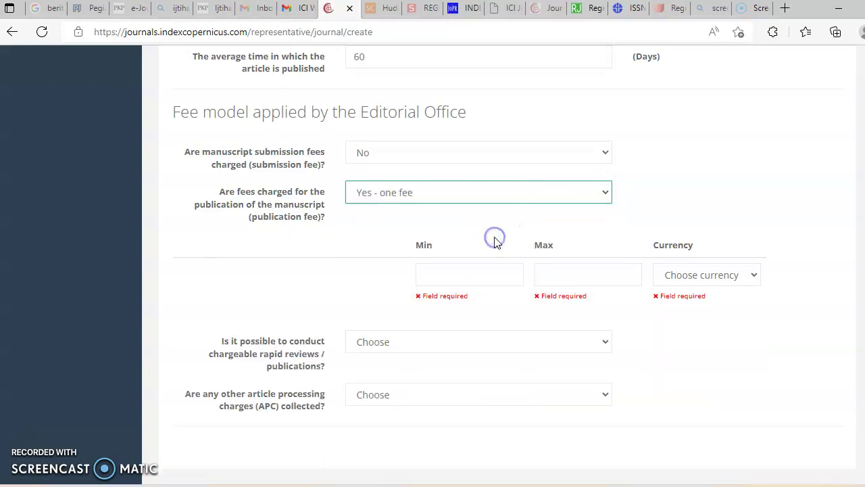
- Enter a minimum of 100 and a maximum of 150 for the publication fee
{"action": "left_click", "coordinate": [436, 295]}
{"action": "left_click", "coordinate": [440, 265]}
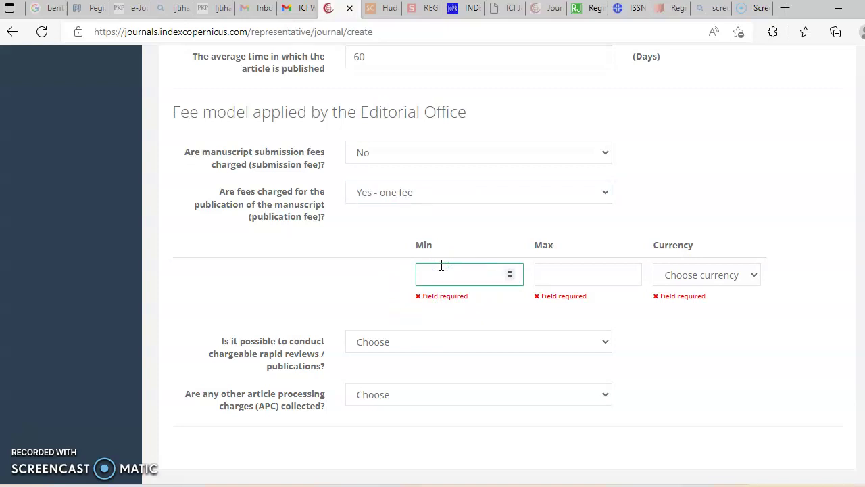
{"action": "left_click", "coordinate": [595, 273]}
{"action": "type", "text": "150"}
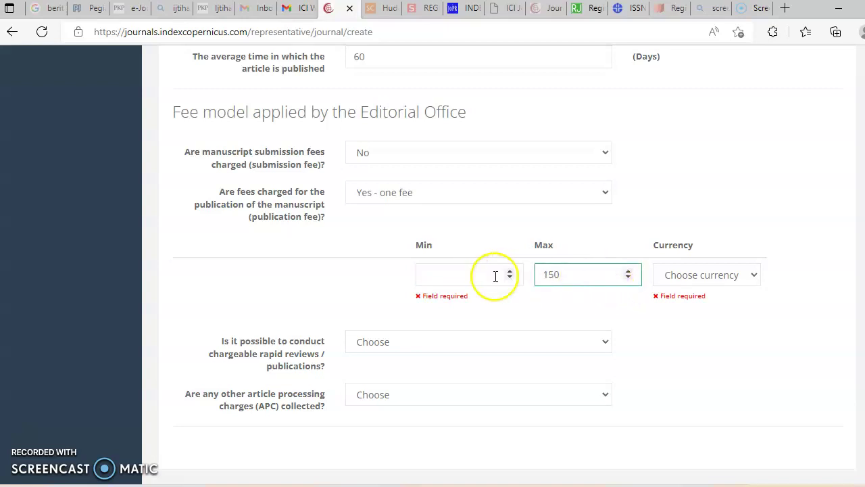
{"action": "left_click", "coordinate": [494, 274]}
{"action": "type", "text": "100"}
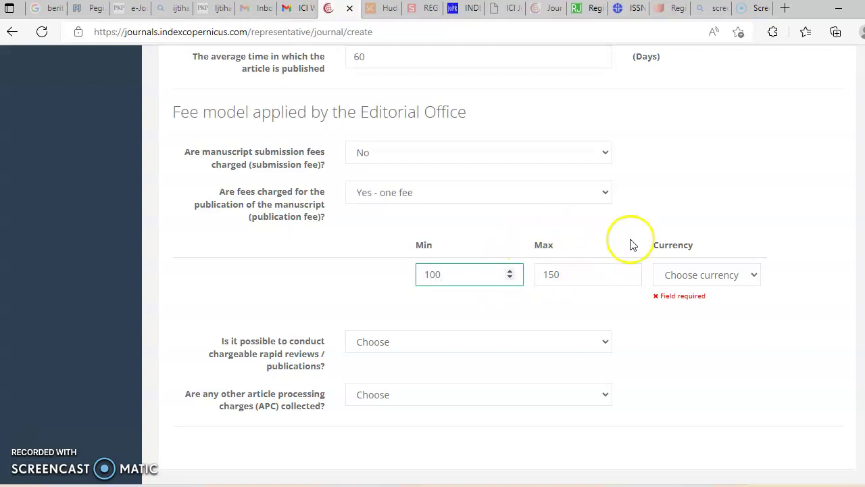
- Set the publication fee's currency to USD - United States Dollar
{"action": "left_click", "coordinate": [750, 275]}
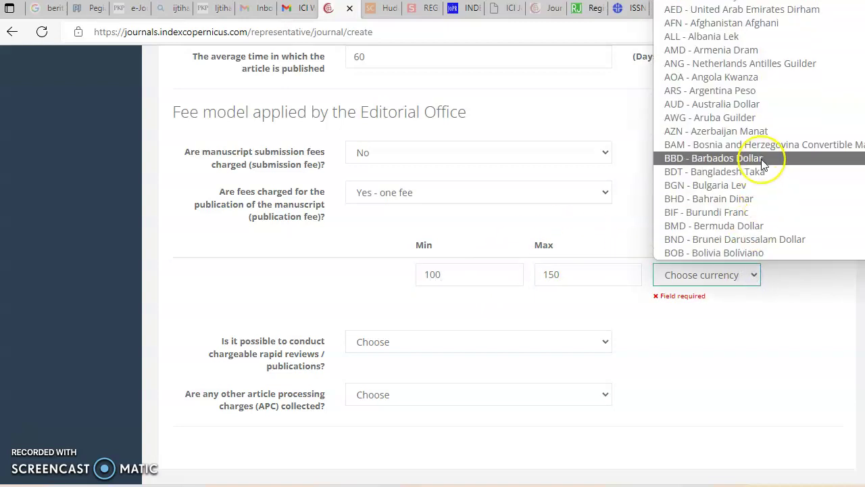
{"action": "scroll", "coordinate": [764, 164], "scroll_direction": "up", "scroll_amount": 1}
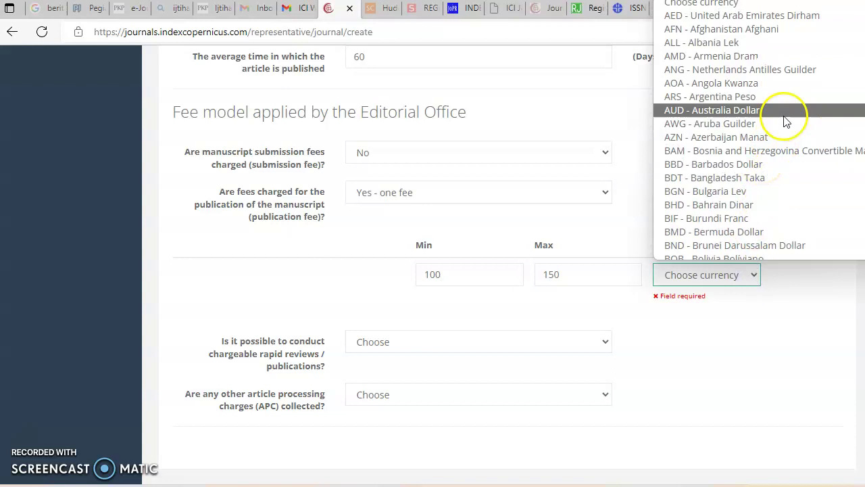
{"action": "scroll", "coordinate": [779, 140], "scroll_direction": "down", "scroll_amount": 5}
{"action": "scroll", "coordinate": [782, 146], "scroll_direction": "down", "scroll_amount": 9}
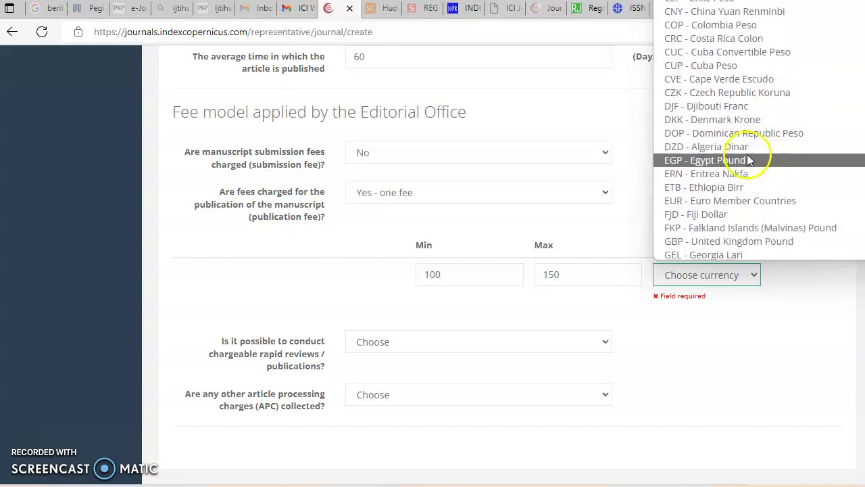
{"action": "scroll", "coordinate": [756, 176], "scroll_direction": "down", "scroll_amount": 8}
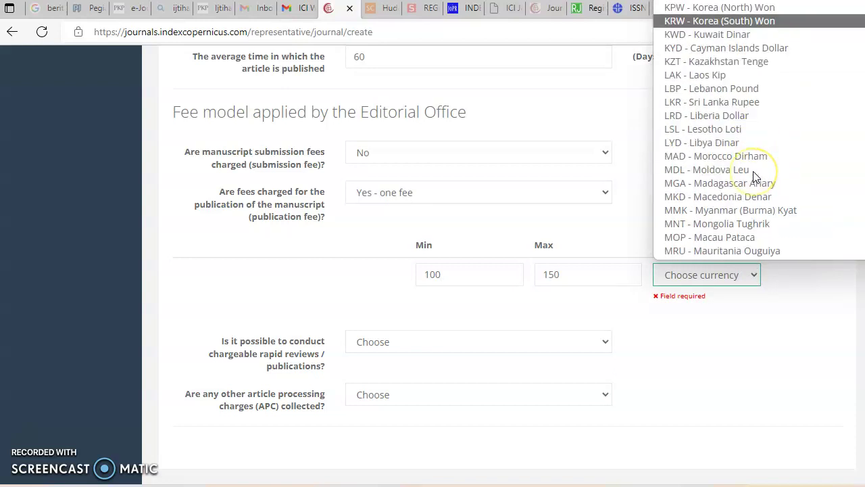
{"action": "scroll", "coordinate": [753, 174], "scroll_direction": "down", "scroll_amount": 3}
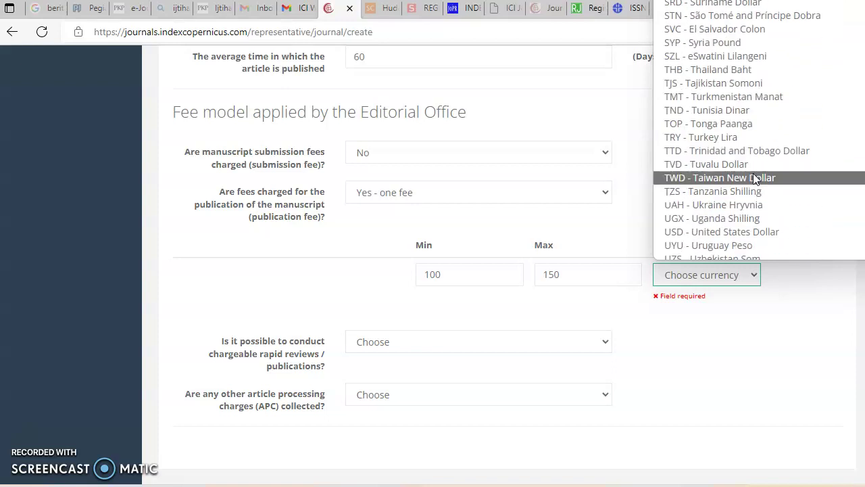
{"action": "left_click", "coordinate": [722, 231]}
- Answer No to both chargeable rapid reviews / publications and other article processing charges (APC)
{"action": "scroll", "coordinate": [462, 301], "scroll_direction": "down", "scroll_amount": 2}
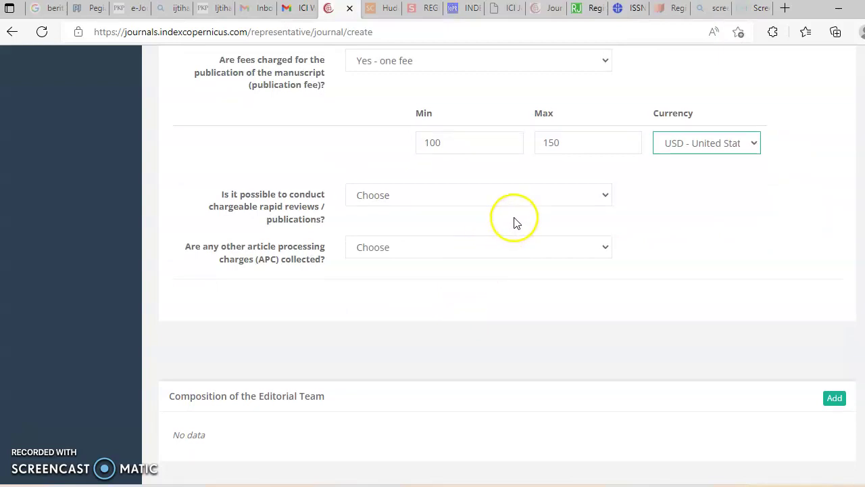
{"action": "left_click", "coordinate": [608, 196]}
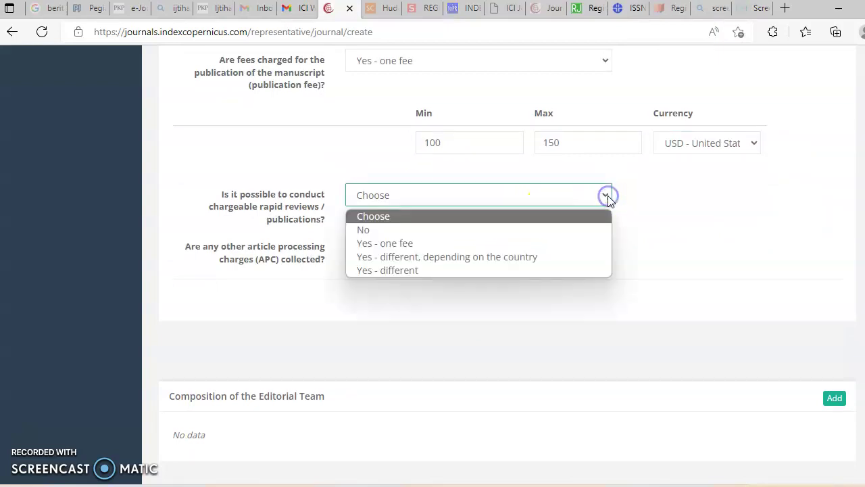
{"action": "left_click", "coordinate": [511, 229]}
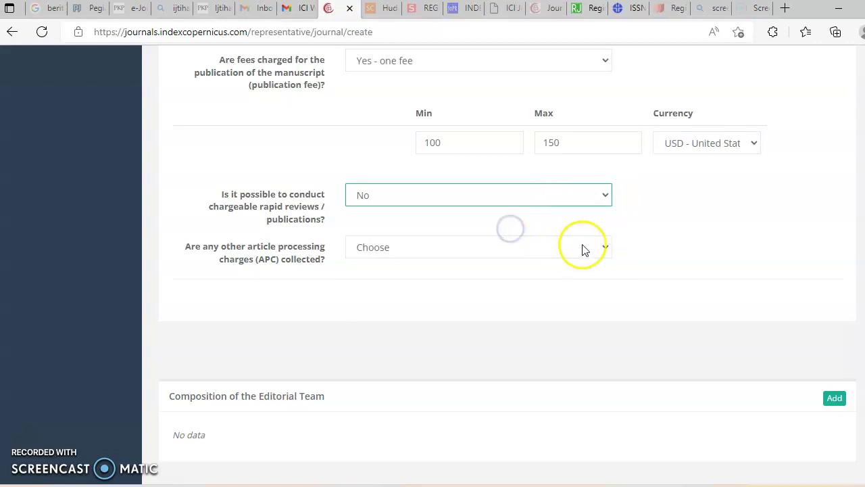
{"action": "left_click", "coordinate": [608, 247]}
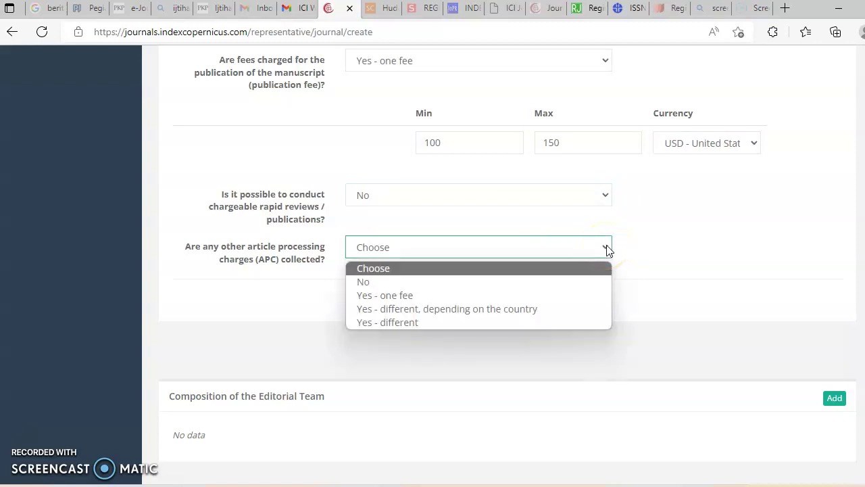
{"action": "left_click", "coordinate": [483, 283]}
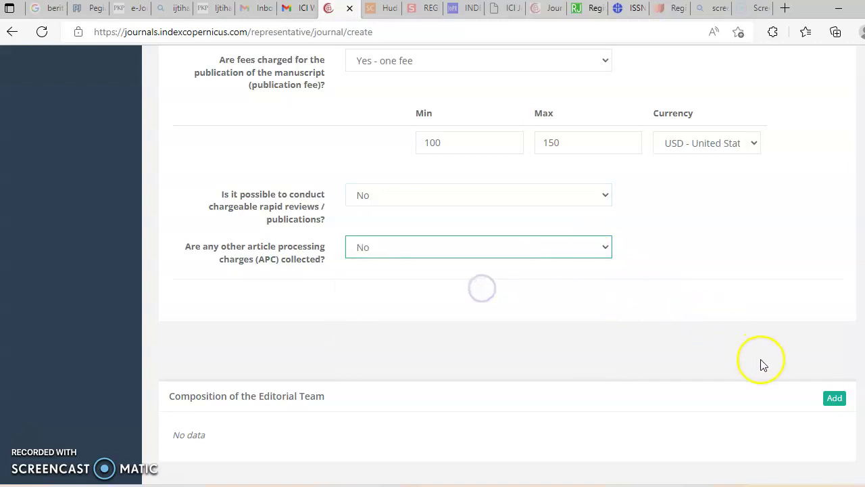
- Start adding an editorial team member and autofill the membership form with the editor's saved Gmail contact profile
{"action": "scroll", "coordinate": [743, 325], "scroll_direction": "down", "scroll_amount": 7}
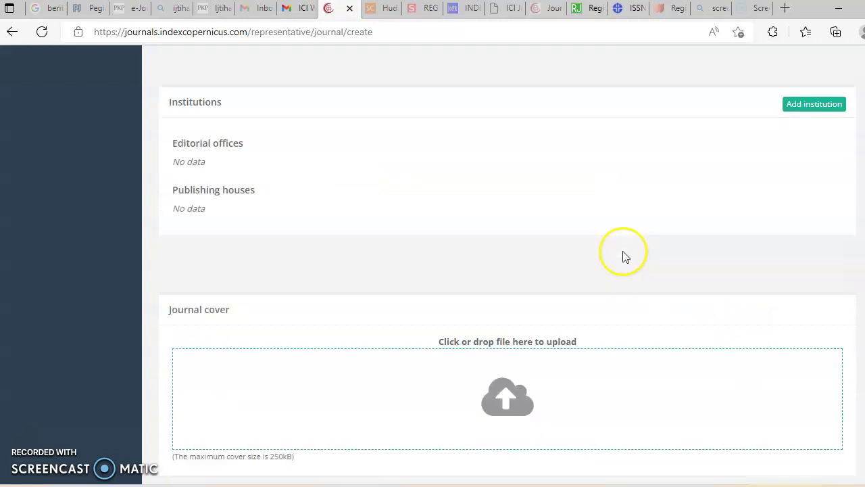
{"action": "scroll", "coordinate": [622, 255], "scroll_direction": "up", "scroll_amount": 6}
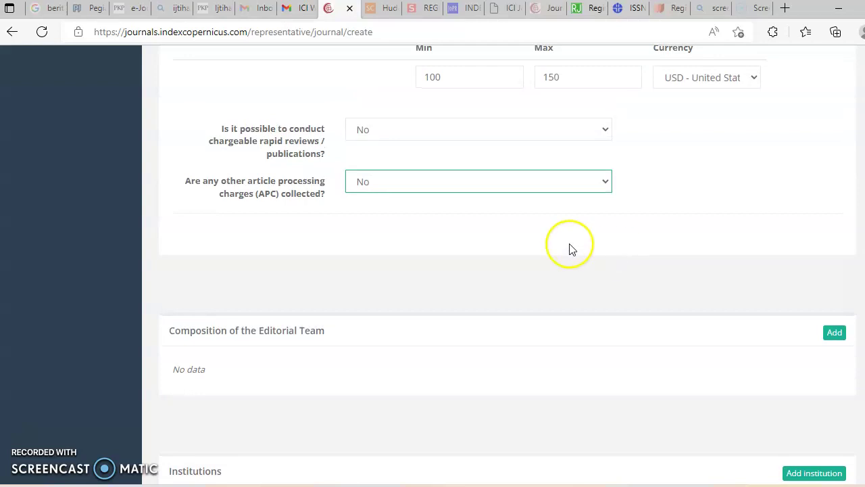
{"action": "scroll", "coordinate": [570, 248], "scroll_direction": "down", "scroll_amount": 2}
{"action": "left_click", "coordinate": [382, 196]}
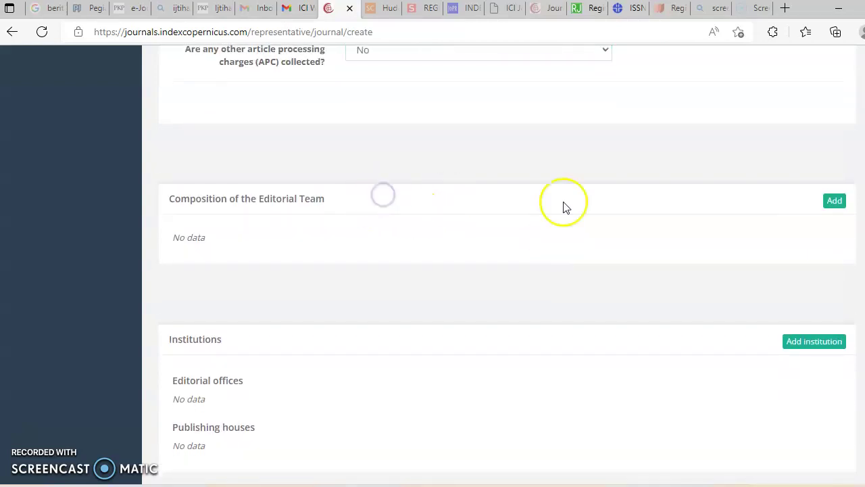
{"action": "left_click", "coordinate": [831, 204]}
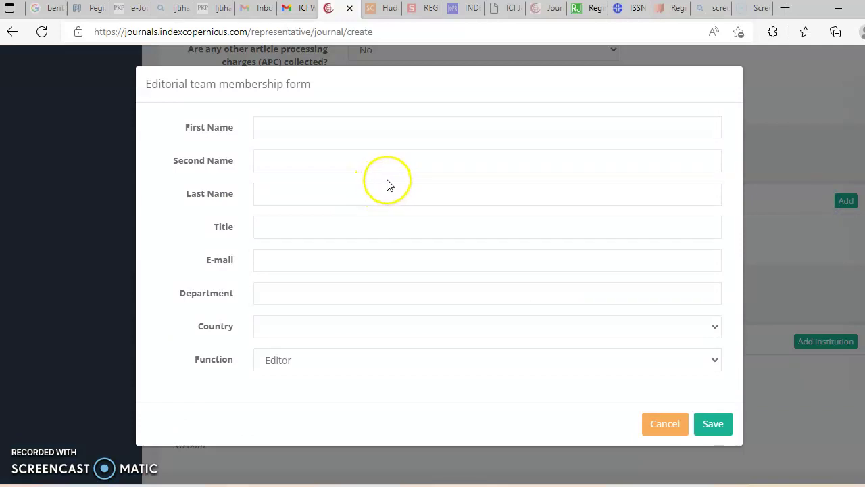
{"action": "left_click", "coordinate": [422, 128]}
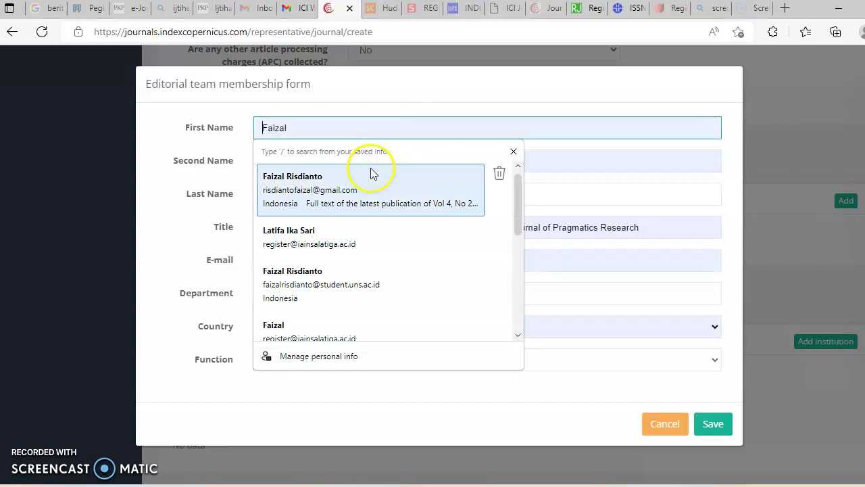
{"action": "left_click", "coordinate": [371, 170]}
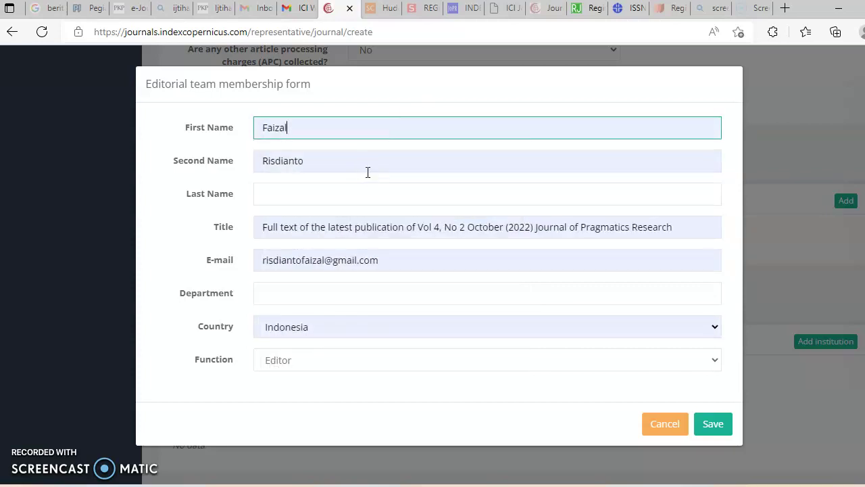
- Move the editor's surname from Second Name to Last Name in the membership form, leaving Second Name empty
{"action": "left_click", "coordinate": [339, 193]}
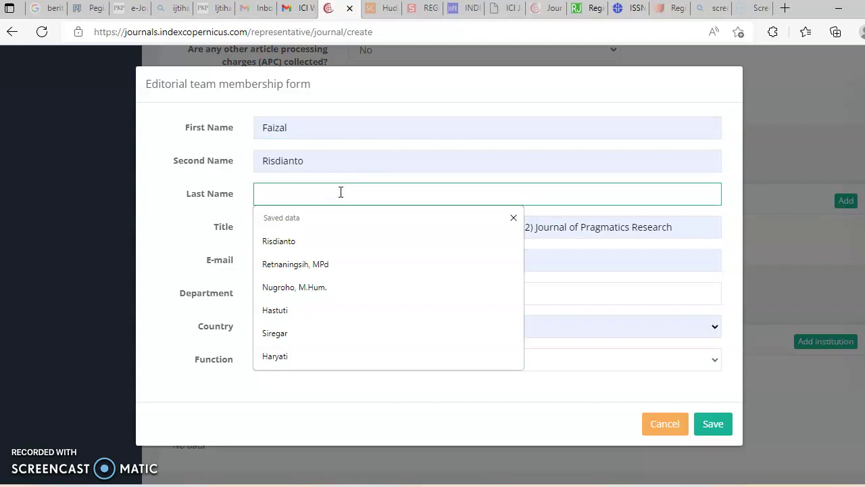
{"action": "left_click_drag", "start_coordinate": [324, 160], "coordinate": [232, 155]}
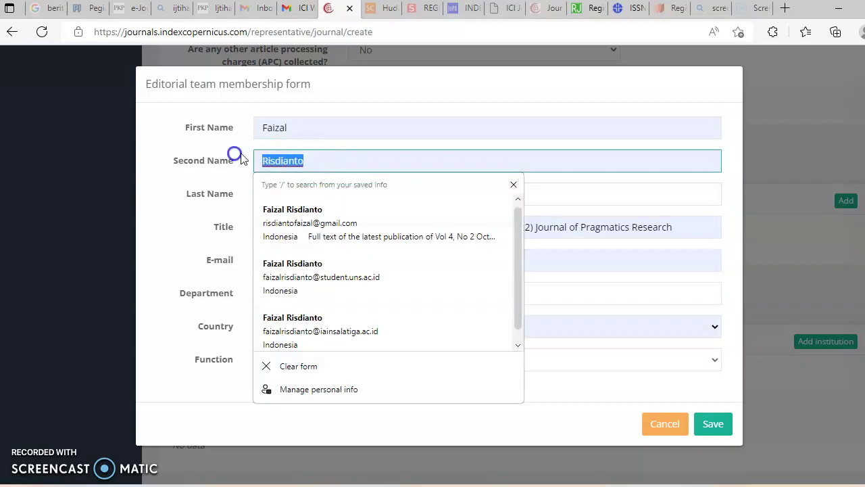
{"action": "right_click", "coordinate": [277, 160]}
{"action": "left_click", "coordinate": [35, 197]}
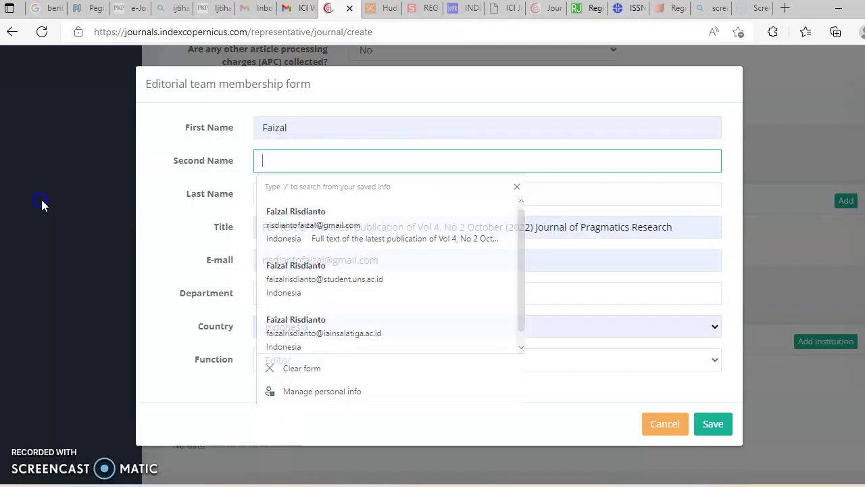
{"action": "right_click", "coordinate": [304, 196]}
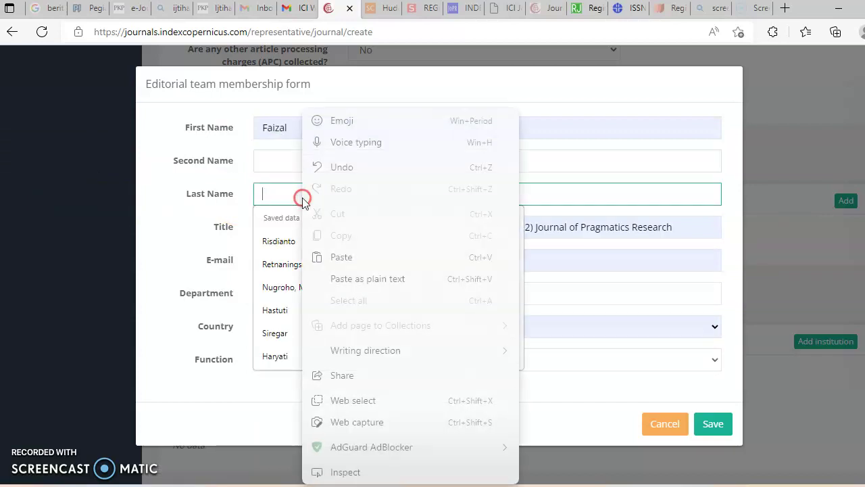
{"action": "left_click", "coordinate": [340, 258]}
{"action": "left_click", "coordinate": [186, 227]}
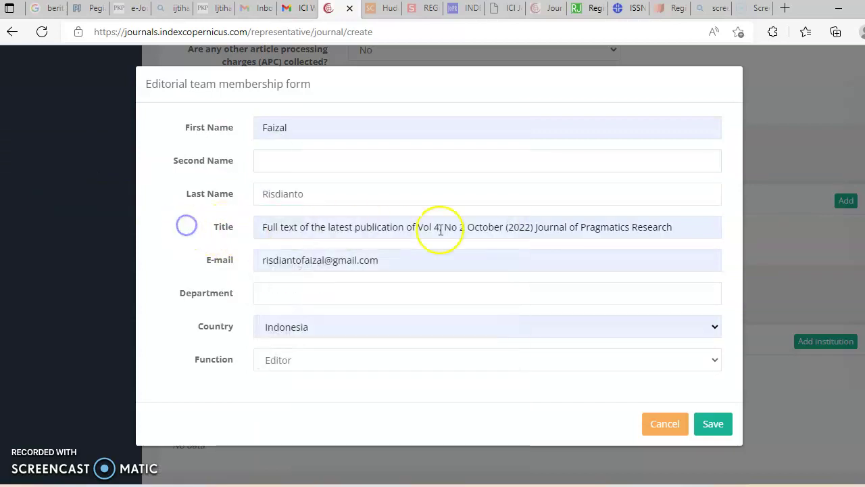
- Replace the autofilled title in the editorial team membership form with Mr
{"action": "triple_click", "coordinate": [682, 230]}
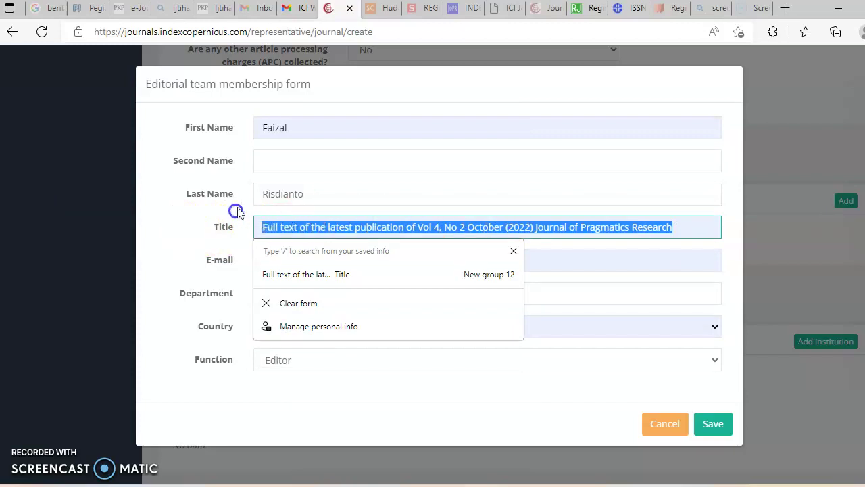
{"action": "key", "text": "BackSpace"}
{"action": "type", "text": "Mr."}
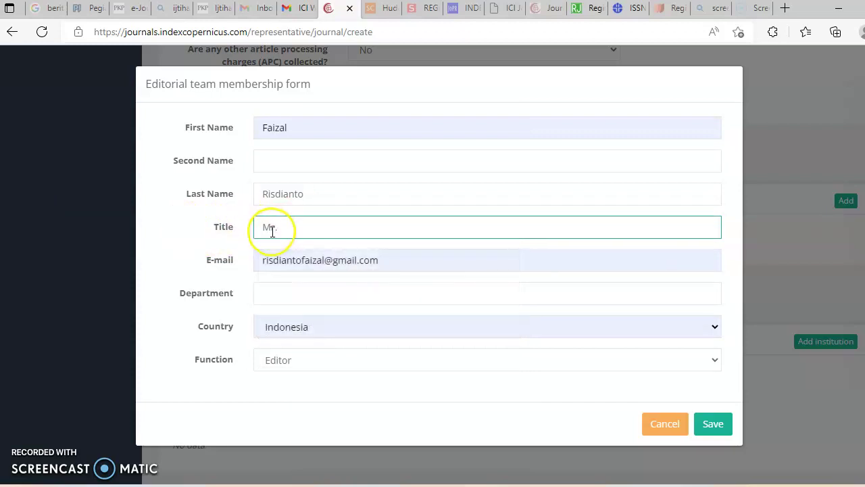
- Set the editor's department to English Department and save the editorial team member
{"action": "left_click", "coordinate": [335, 307]}
{"action": "left_click", "coordinate": [338, 295]}
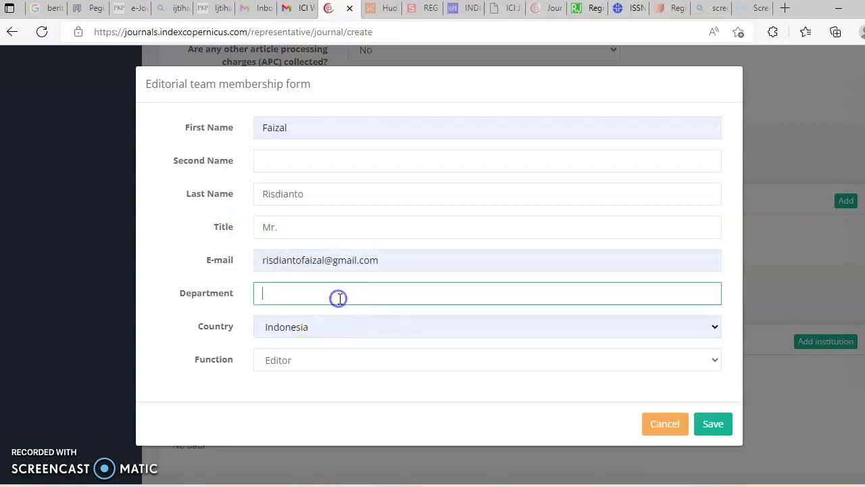
{"action": "type", "text": "Englsih d"}
{"action": "type", "text": "lish De"}
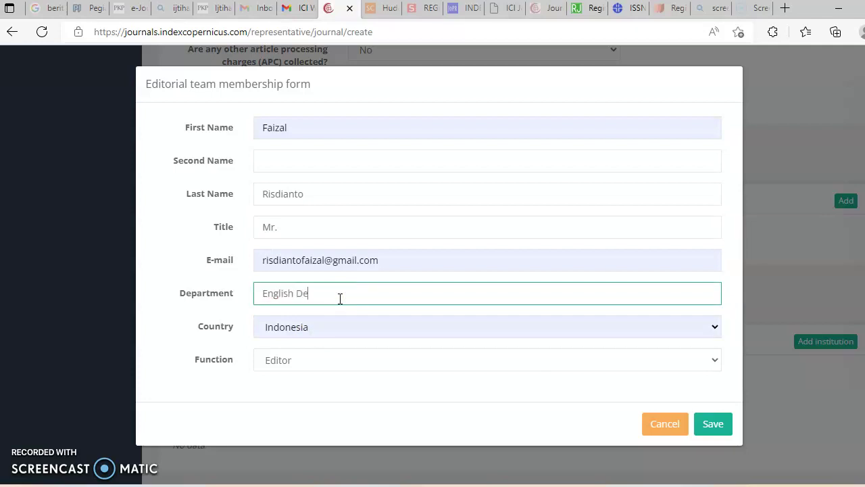
{"action": "type", "text": "partment"}
{"action": "left_click", "coordinate": [348, 297]}
{"action": "left_click", "coordinate": [714, 424]}
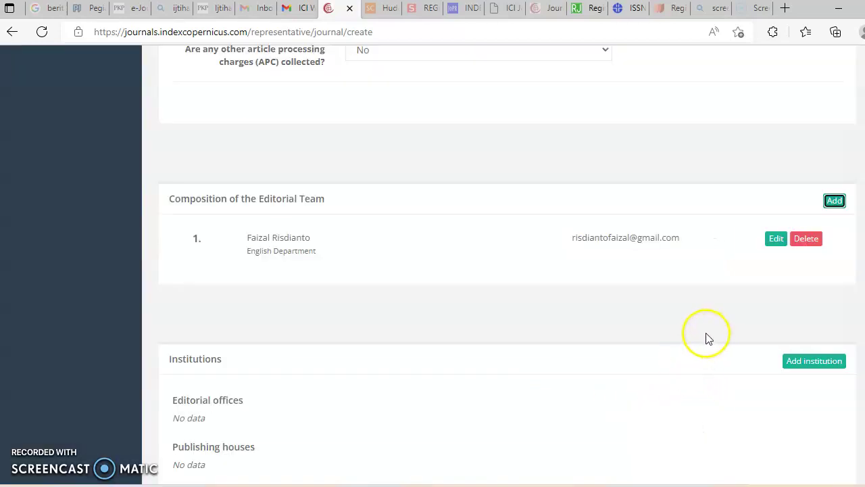
- Start adding an institution to the journal and name it UIN Salatiga
{"action": "scroll", "coordinate": [594, 304], "scroll_direction": "down", "scroll_amount": 2}
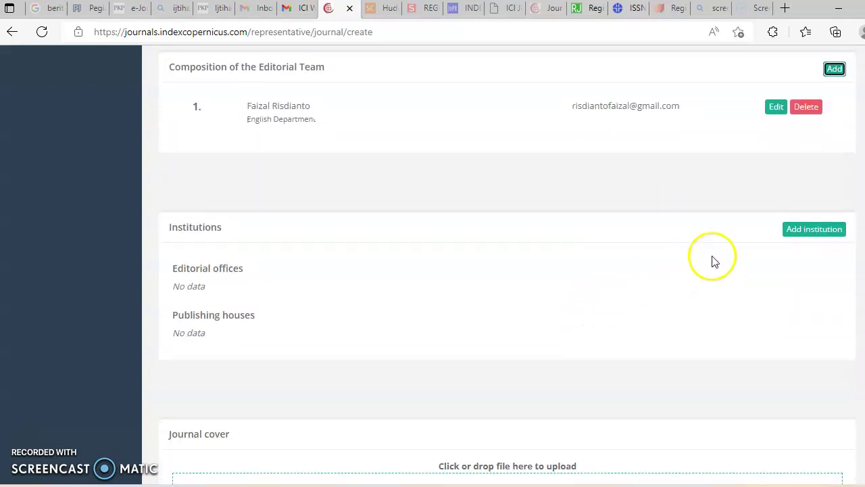
{"action": "left_click", "coordinate": [601, 228]}
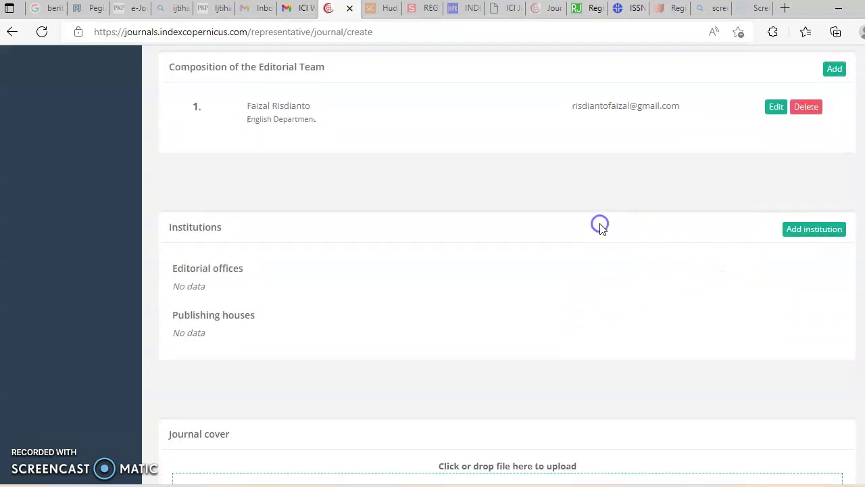
{"action": "left_click", "coordinate": [814, 230]}
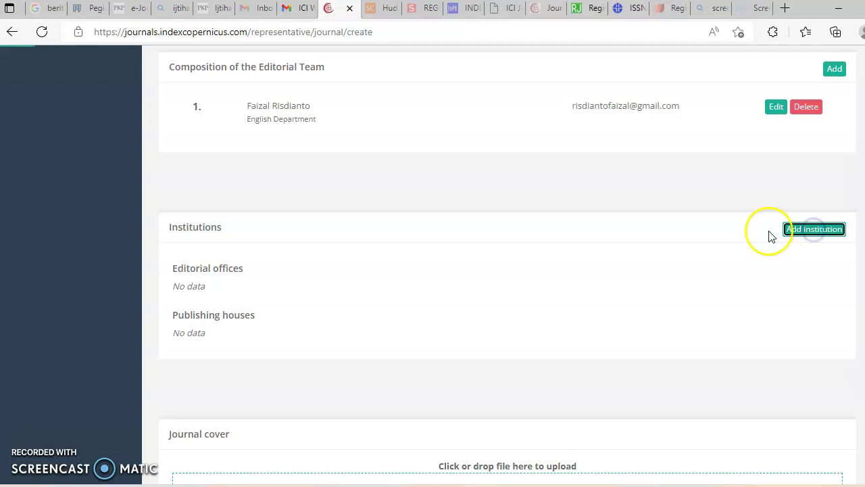
{"action": "scroll", "coordinate": [344, 237], "scroll_direction": "down", "scroll_amount": 2}
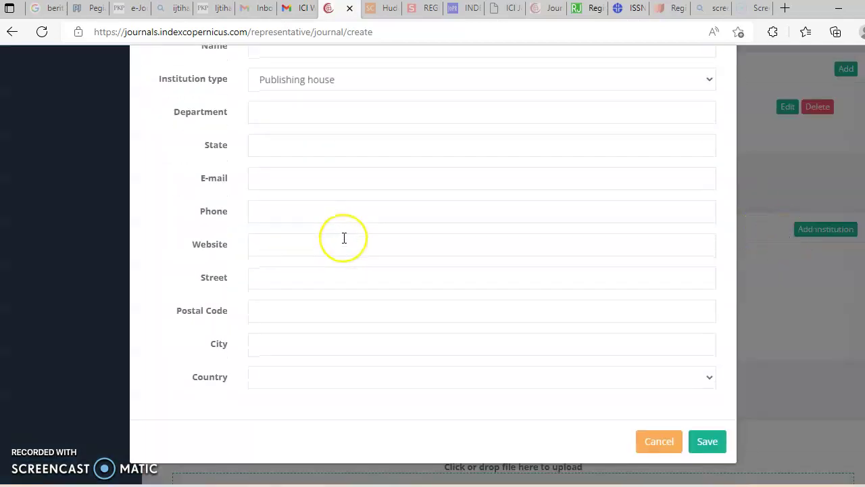
{"action": "scroll", "coordinate": [344, 238], "scroll_direction": "up", "scroll_amount": 2}
{"action": "left_click", "coordinate": [338, 130]}
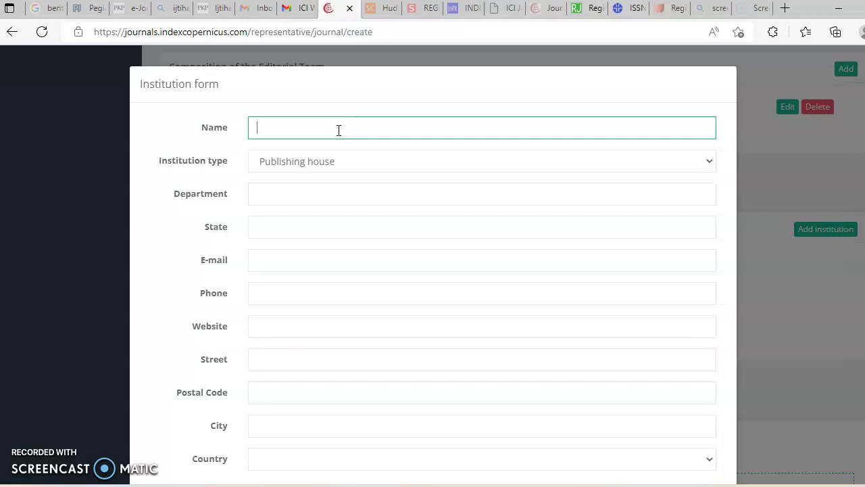
{"action": "key", "text": "BackSpace"}
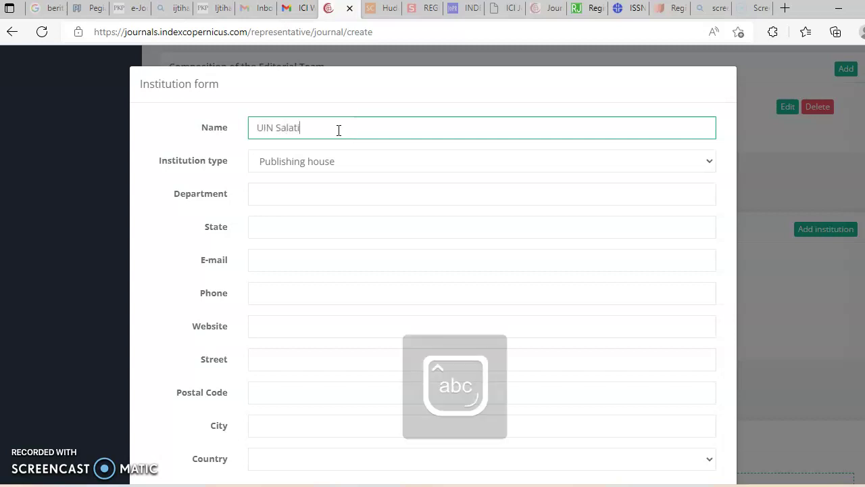
- Set the institution's department to English Department and its state to Salatiga
{"action": "left_click", "coordinate": [263, 193]}
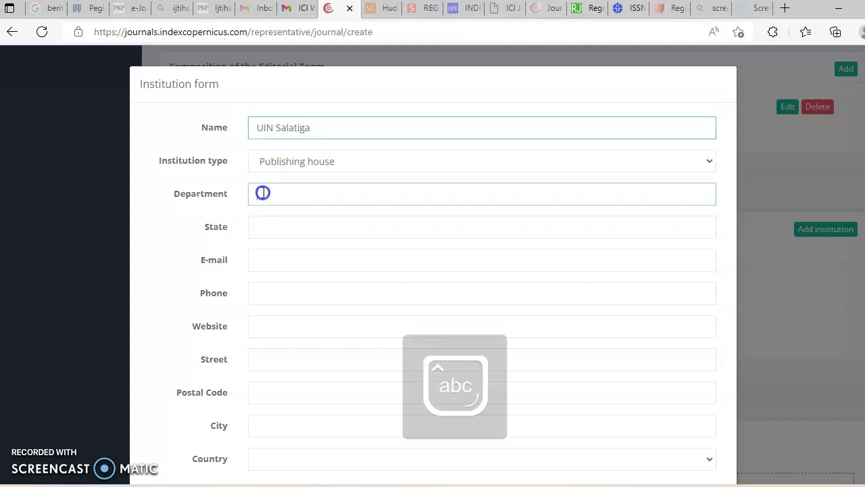
{"action": "left_click", "coordinate": [276, 242]}
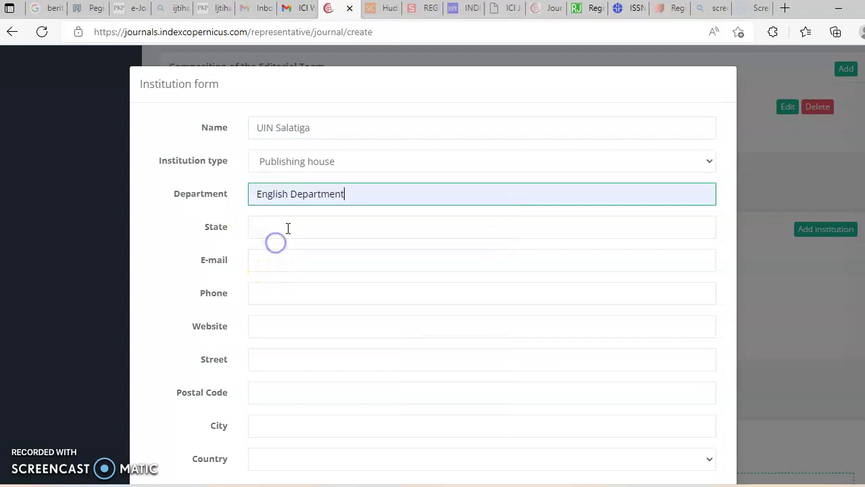
{"action": "left_click", "coordinate": [289, 227]}
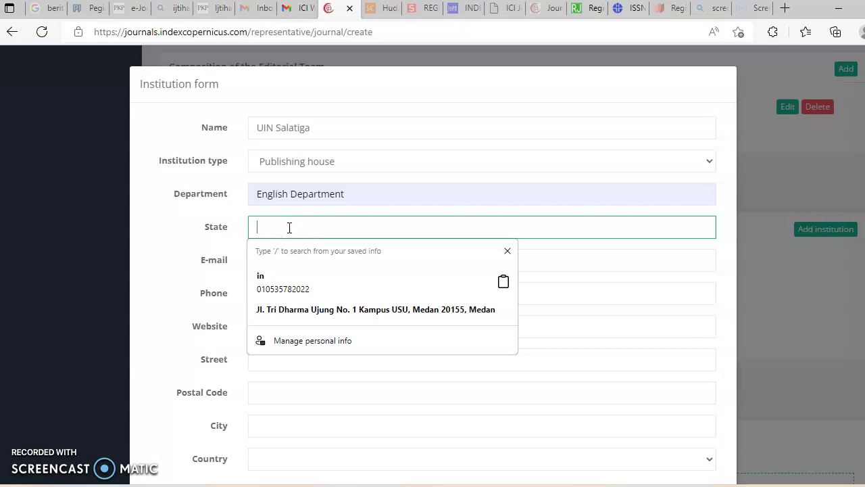
{"action": "type", "text": "Salatiga"}
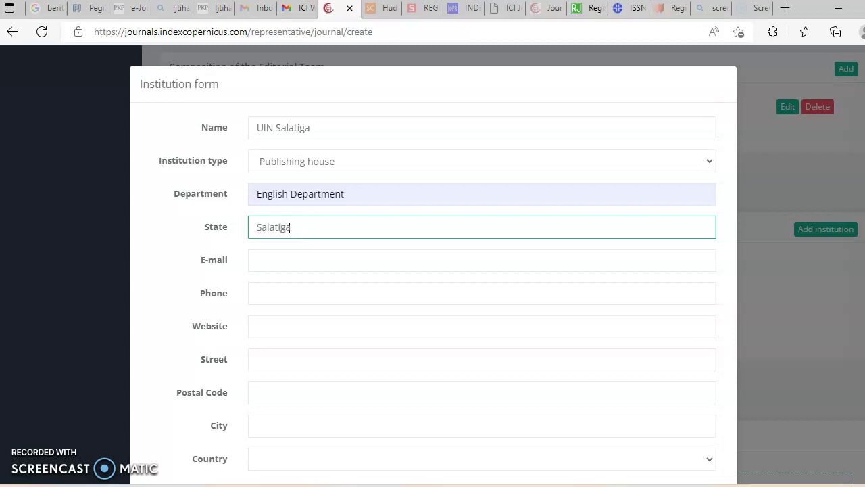
{"action": "left_click", "coordinate": [280, 265]}
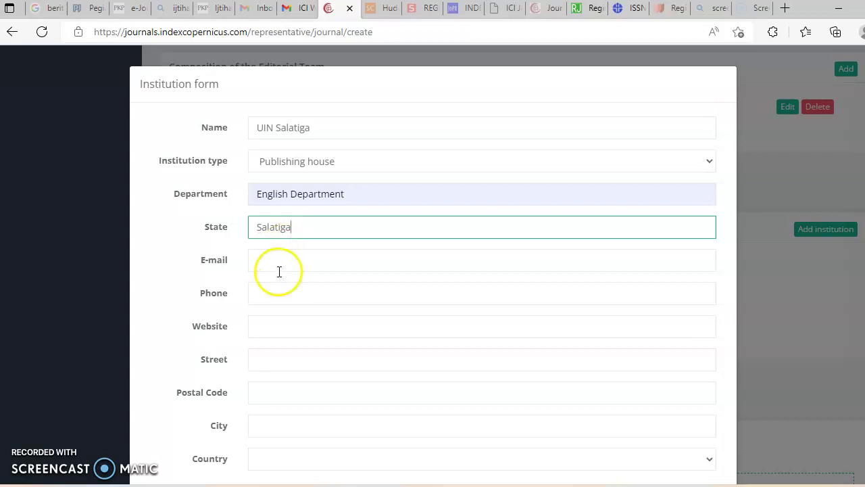
{"action": "type", "text": "re"}
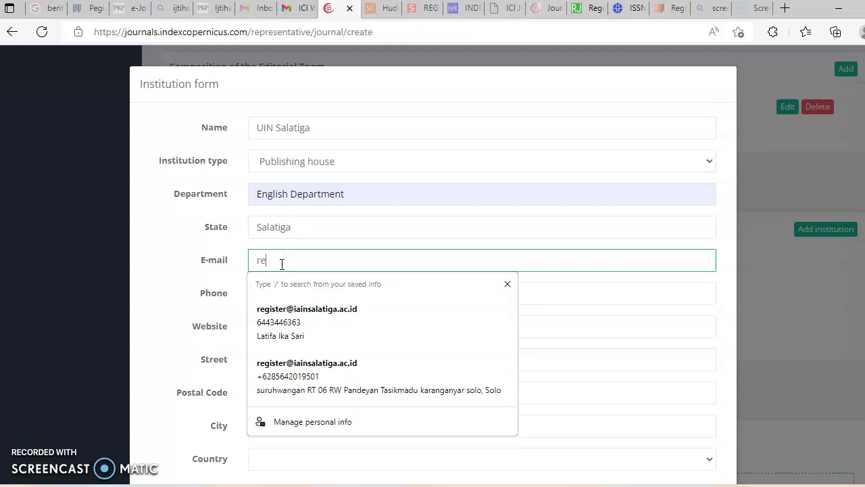
{"action": "left_click", "coordinate": [304, 310]}
{"action": "left_click", "coordinate": [299, 329]}
{"action": "type", "text": "www.iainsalati"}
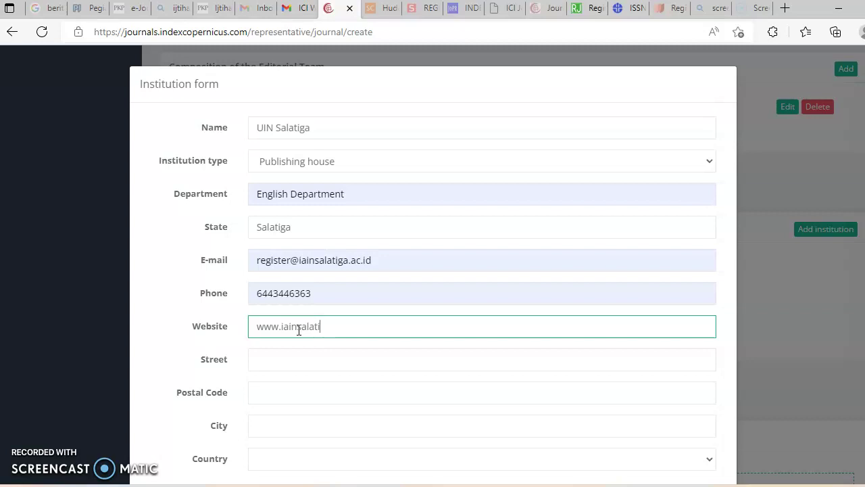
{"action": "type", "text": "ga.ac.id"}
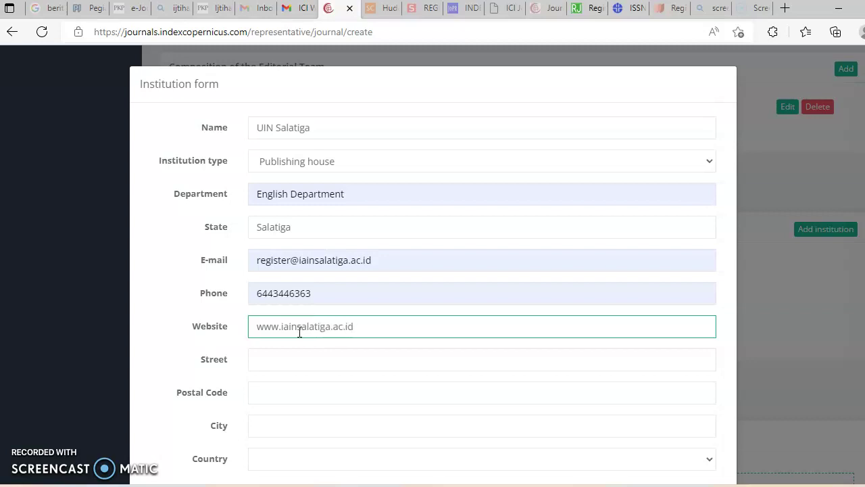
- Enter the institution's street address and postal code
{"action": "scroll", "coordinate": [299, 332], "scroll_direction": "down", "scroll_amount": 1}
{"action": "left_click", "coordinate": [305, 301]}
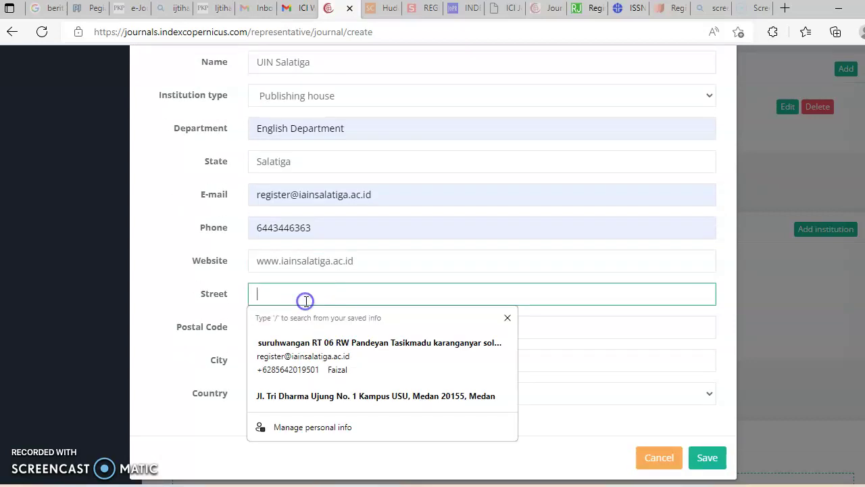
{"action": "type", "text": "pulutan street"}
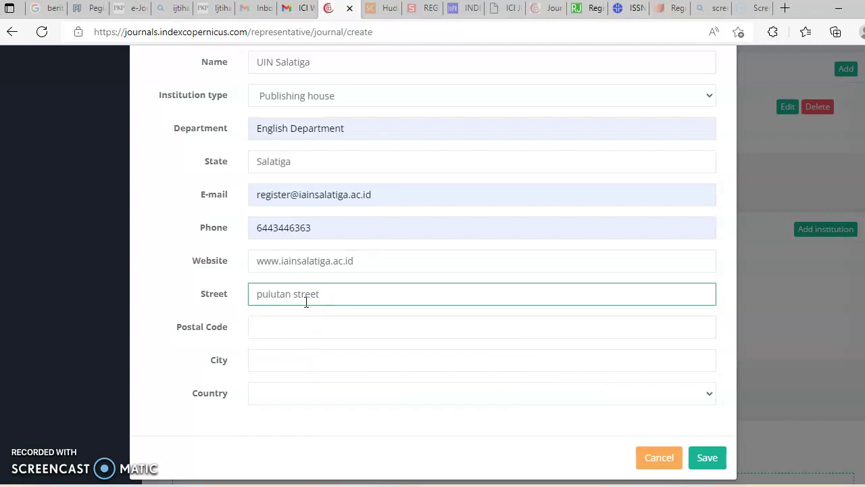
{"action": "left_click", "coordinate": [293, 327]}
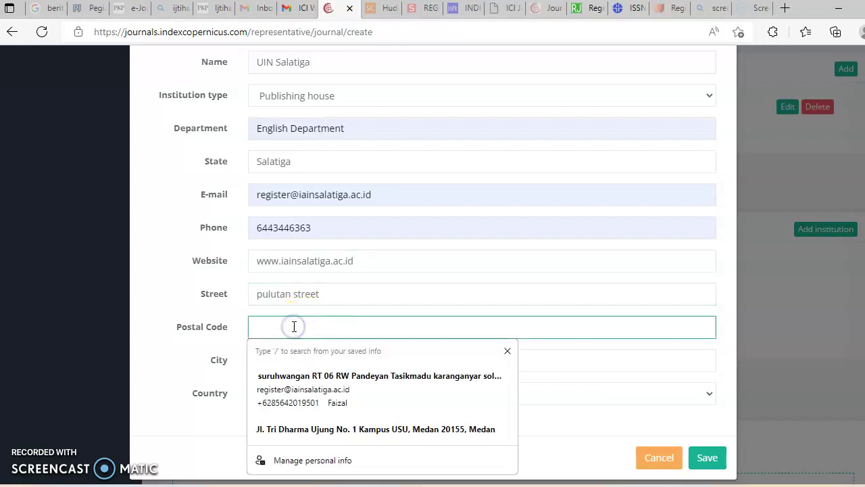
{"action": "type", "text": "57761"}
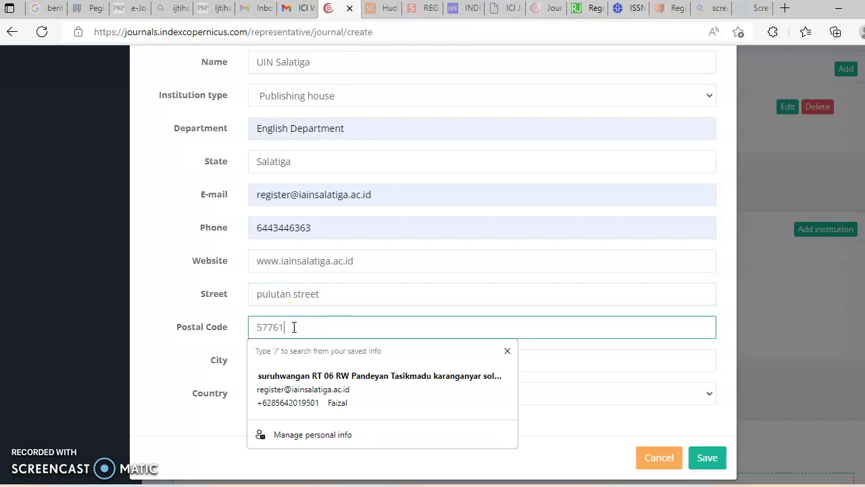
- Set the institution's country to Indonesia
{"action": "left_click", "coordinate": [568, 394]}
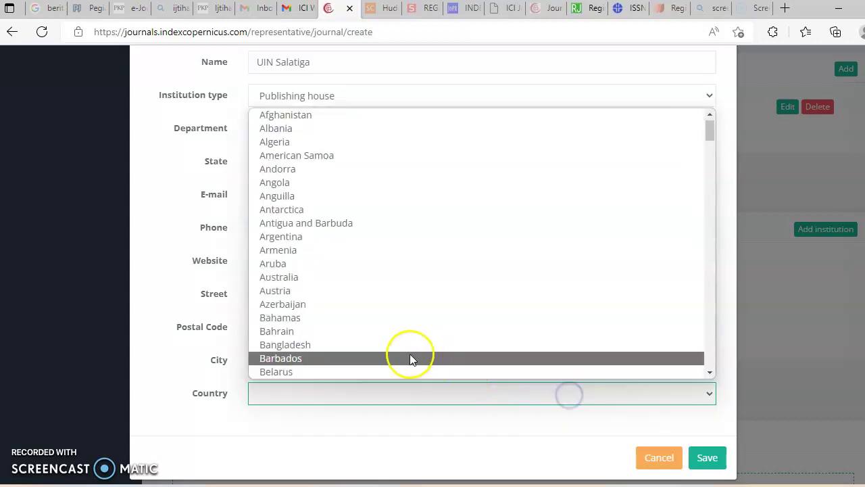
{"action": "scroll", "coordinate": [294, 284], "scroll_direction": "down", "scroll_amount": 5}
{"action": "scroll", "coordinate": [294, 284], "scroll_direction": "down", "scroll_amount": 8}
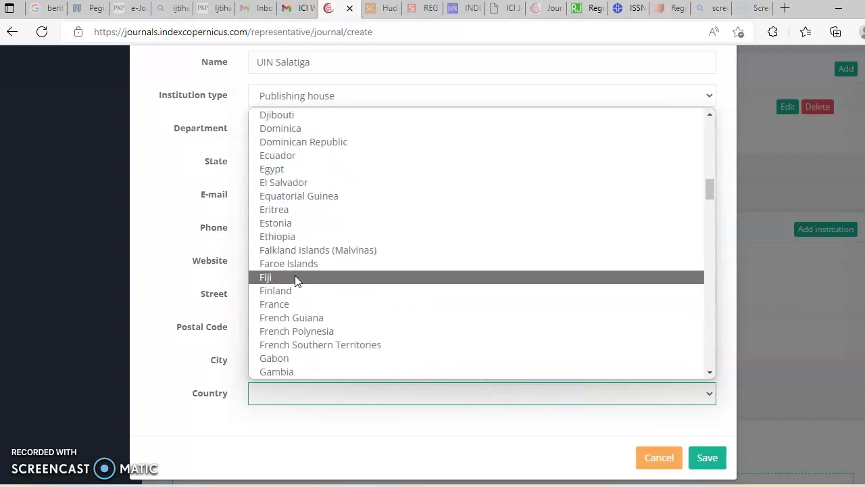
{"action": "scroll", "coordinate": [295, 280], "scroll_direction": "down", "scroll_amount": 5}
{"action": "scroll", "coordinate": [297, 277], "scroll_direction": "up", "scroll_amount": 9}
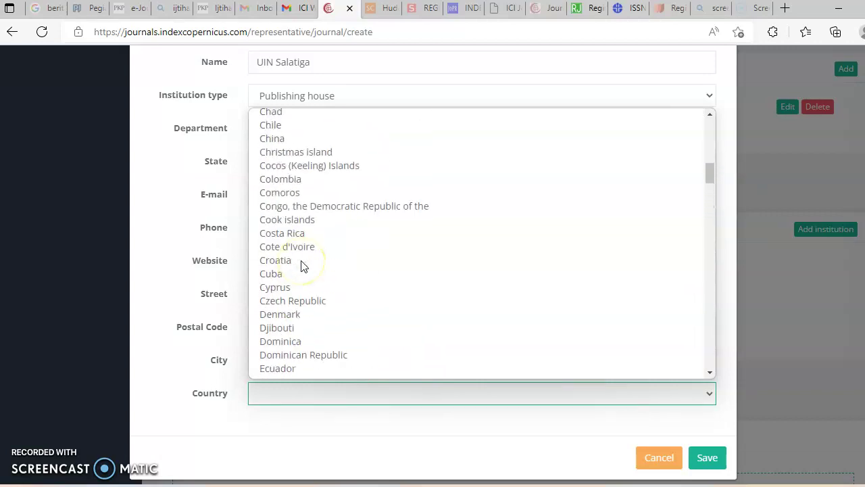
{"action": "scroll", "coordinate": [301, 265], "scroll_direction": "down", "scroll_amount": 8}
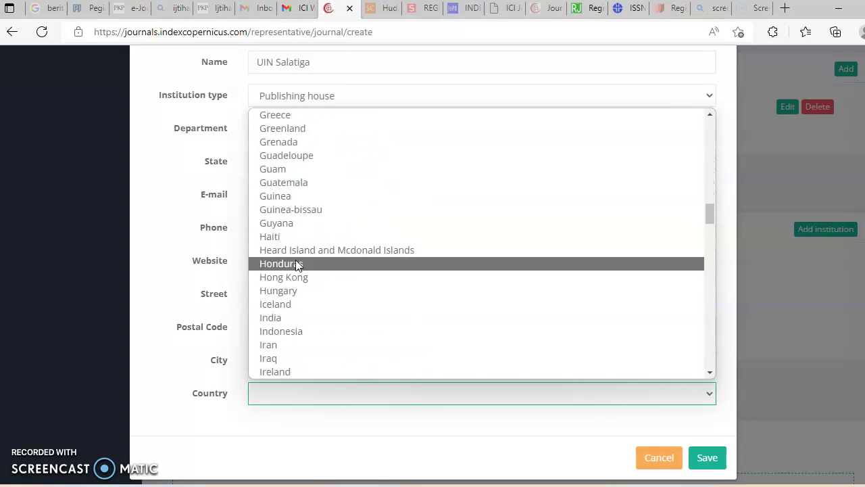
{"action": "left_click", "coordinate": [304, 331]}
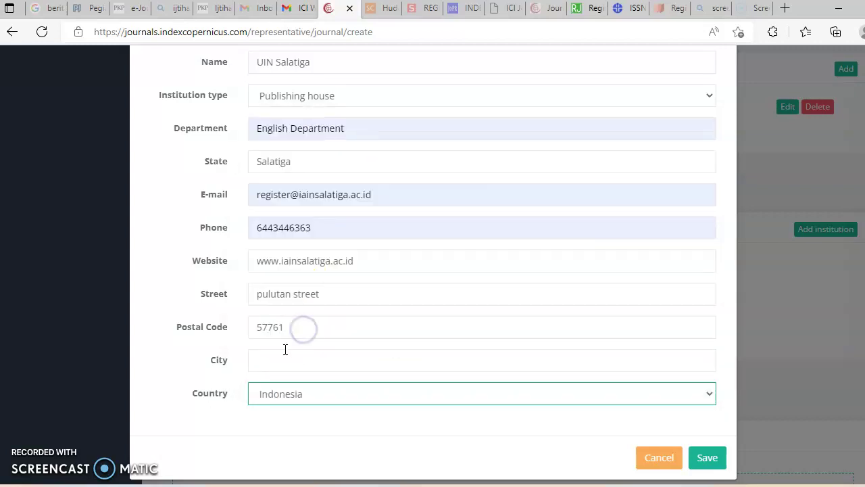
- Enter salatiga as the institution's city and save the institution
{"action": "left_click", "coordinate": [286, 350]}
{"action": "type", "text": "tri"}
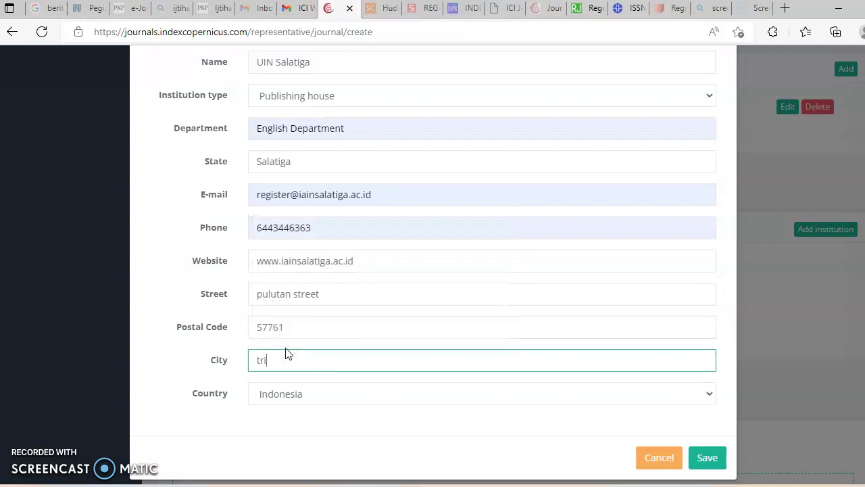
{"action": "key", "text": "BackSpace"}
{"action": "key", "text": "BackSpace"}
{"action": "type", "text": "salatiga"}
{"action": "left_click", "coordinate": [708, 458]}
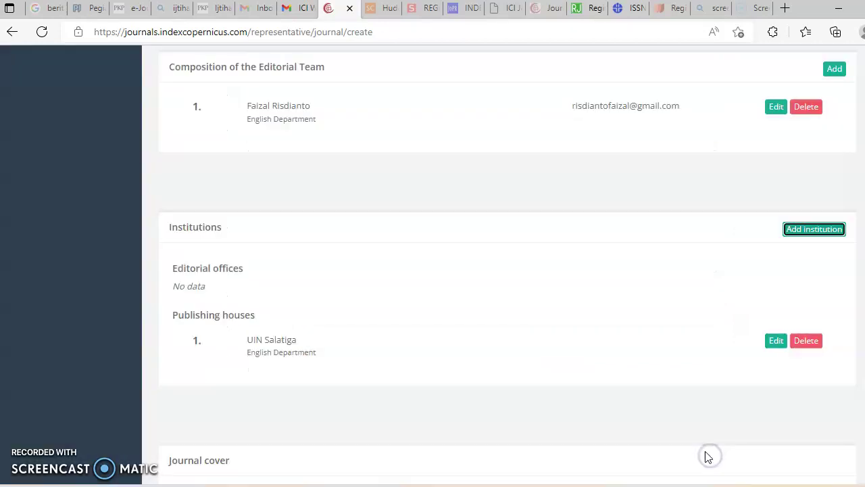
- Save the cover image from the Register Journal homepage to Downloads as a PNG named coverrrr
{"action": "scroll", "coordinate": [581, 319], "scroll_direction": "down", "scroll_amount": 2}
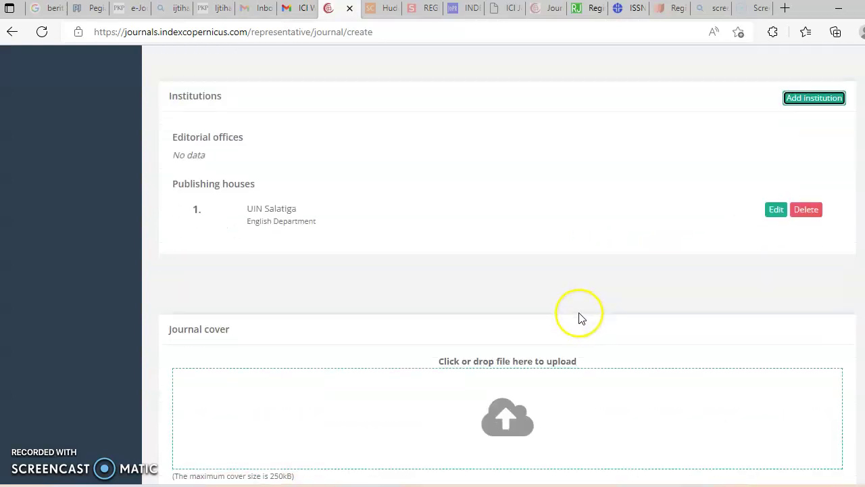
{"action": "scroll", "coordinate": [561, 288], "scroll_direction": "down", "scroll_amount": 2}
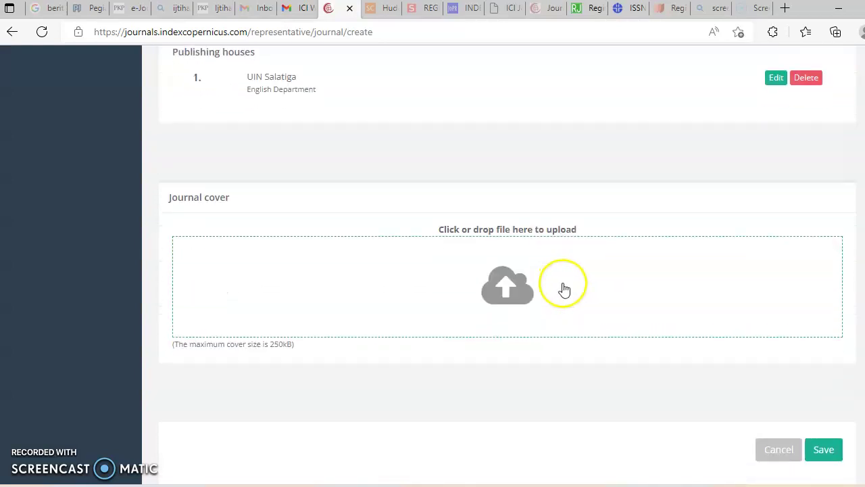
{"action": "left_click", "coordinate": [585, 9]}
{"action": "scroll", "coordinate": [585, 157], "scroll_direction": "down", "scroll_amount": 2}
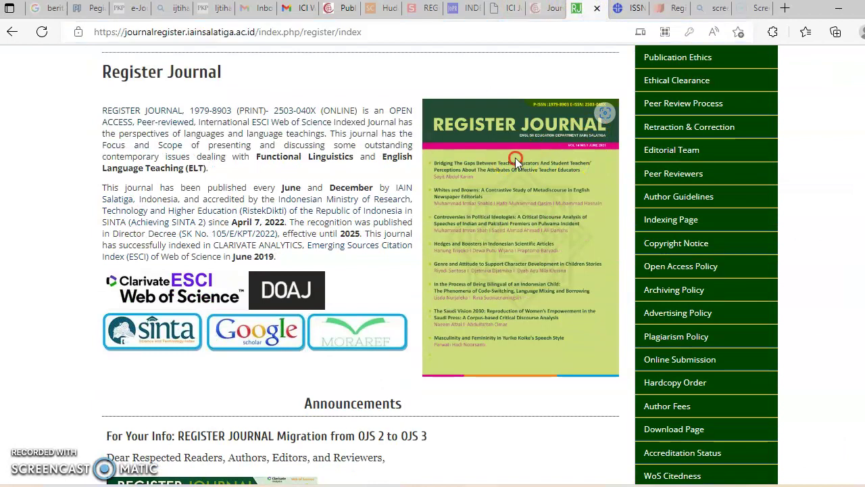
{"action": "right_click", "coordinate": [517, 161]}
{"action": "left_click", "coordinate": [569, 191]}
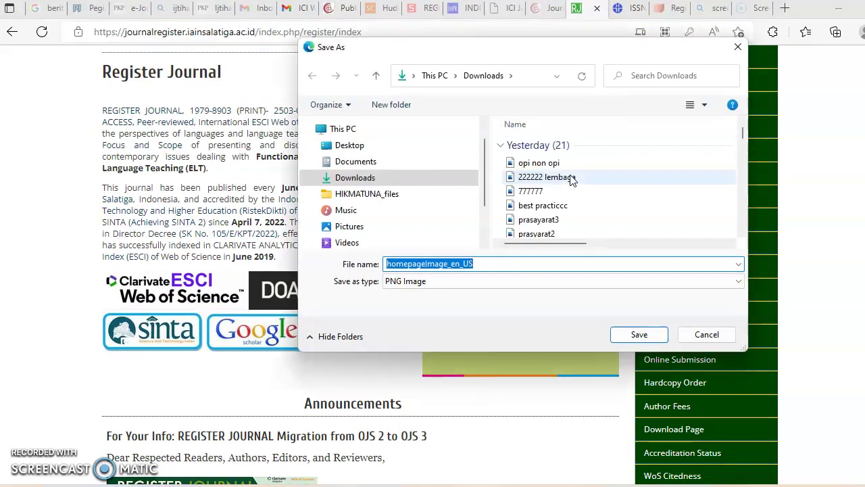
{"action": "type", "text": "cove"}
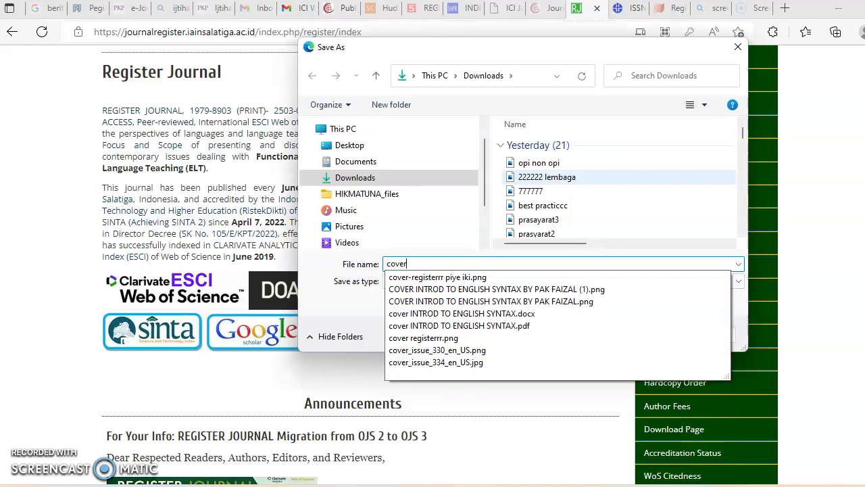
{"action": "type", "text": "r"}
{"action": "left_click", "coordinate": [699, 219]}
{"action": "double_click", "coordinate": [541, 263]}
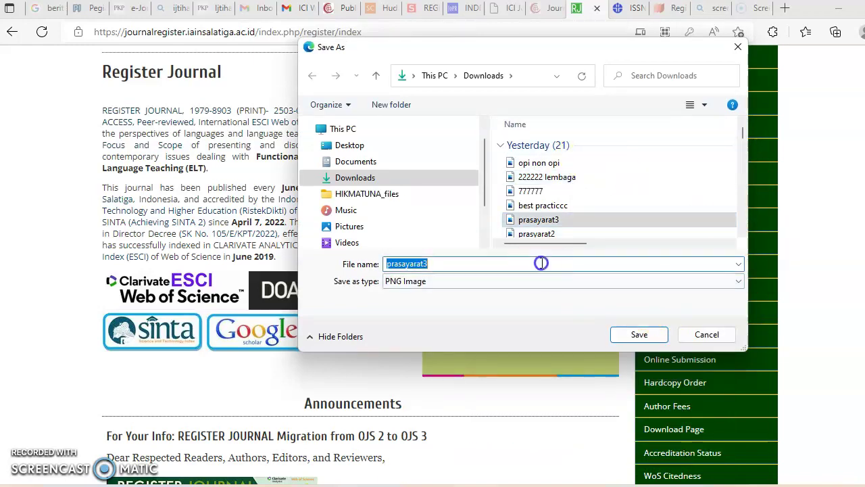
{"action": "type", "text": "coverrrr"}
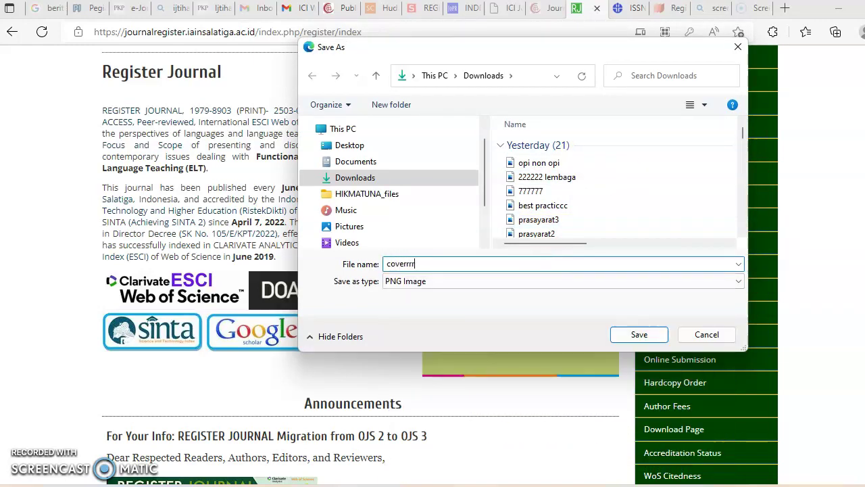
{"action": "left_click", "coordinate": [636, 334]}
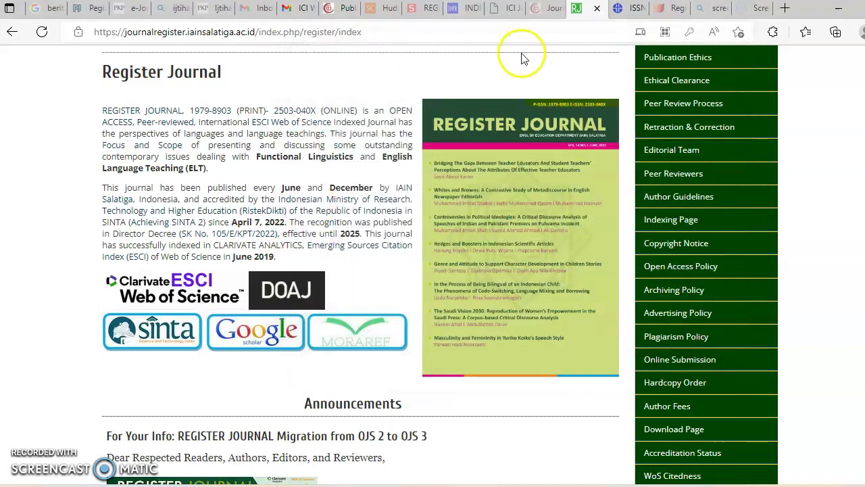
- Upload the coverrrr image as the journal cover in the Index Copernicus form and dismiss the notification
{"action": "left_click", "coordinate": [547, 8]}
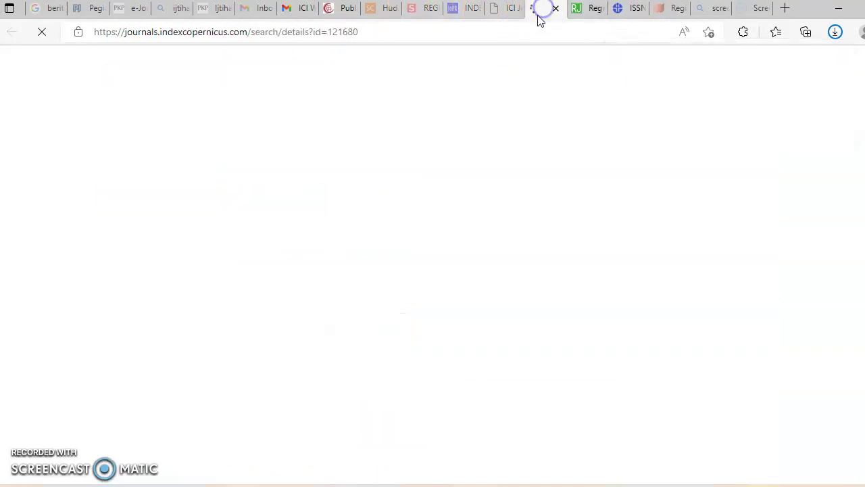
{"action": "left_click", "coordinate": [350, 9]}
{"action": "left_click", "coordinate": [509, 289]}
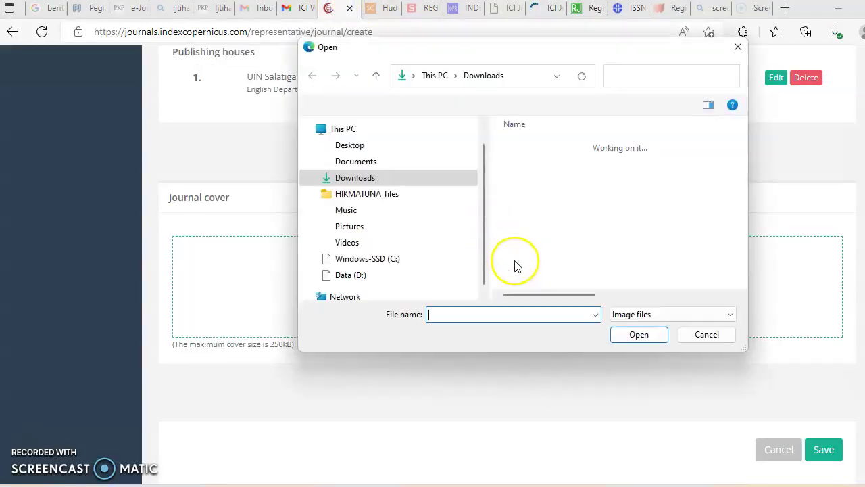
{"action": "double_click", "coordinate": [533, 163]}
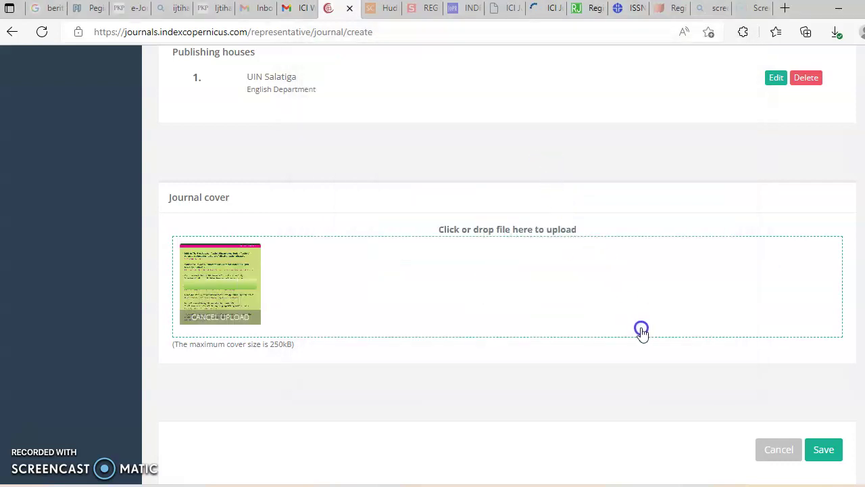
{"action": "scroll", "coordinate": [641, 330], "scroll_direction": "down", "scroll_amount": 1}
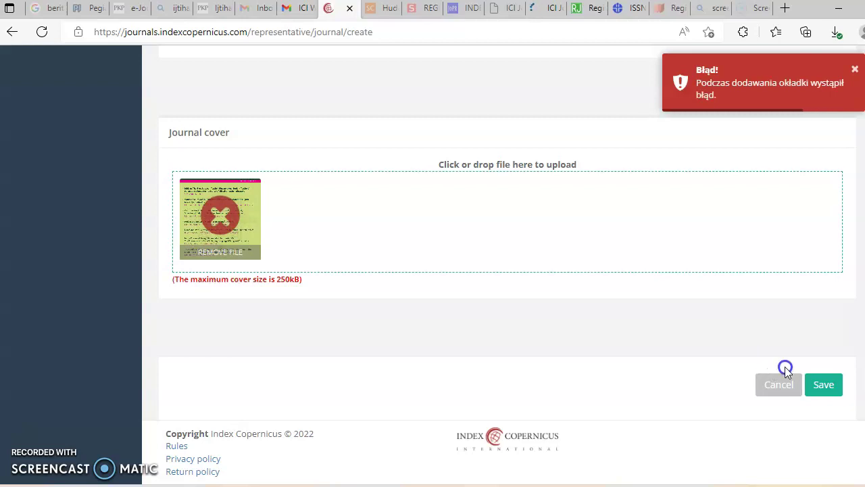
{"action": "left_click", "coordinate": [855, 72]}
- Try to save the journal form and dismiss the notifications
{"action": "left_click", "coordinate": [832, 386]}
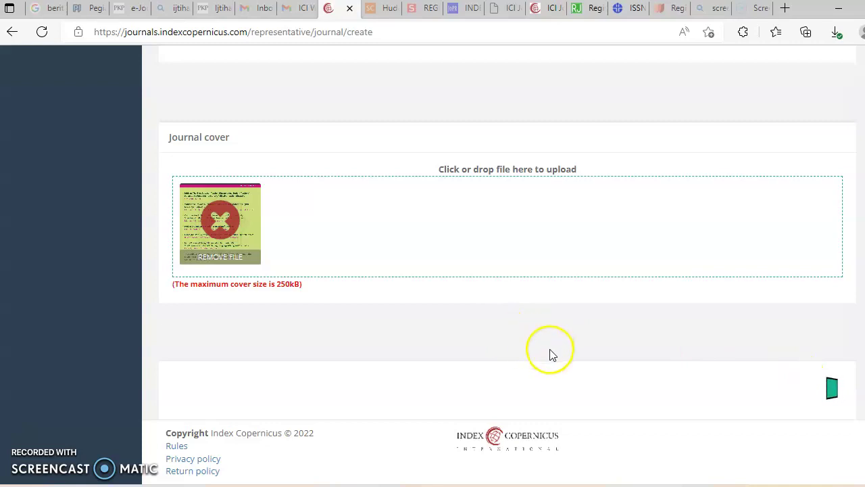
{"action": "scroll", "coordinate": [551, 353], "scroll_direction": "up", "scroll_amount": 5}
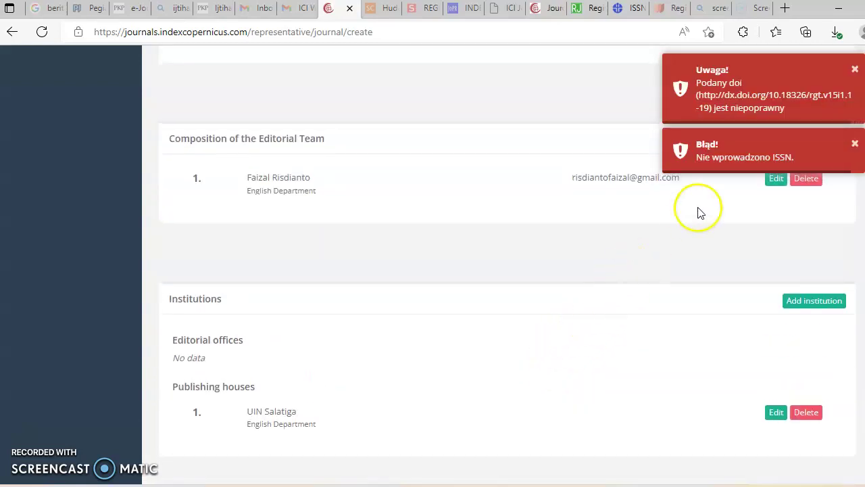
{"action": "left_click", "coordinate": [856, 69]}
{"action": "scroll", "coordinate": [726, 298], "scroll_direction": "down", "scroll_amount": 6}
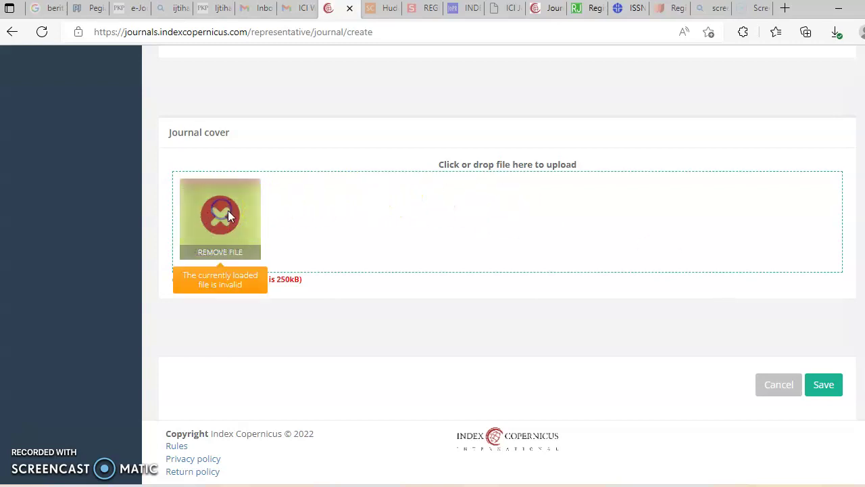
- Save the Vol 15, No 1 (2022) cover from the Register Journal archives to Downloads as cover_issue_330_en_US (1)
{"action": "left_click", "coordinate": [583, 10]}
{"action": "scroll", "coordinate": [469, 110], "scroll_direction": "up", "scroll_amount": 3}
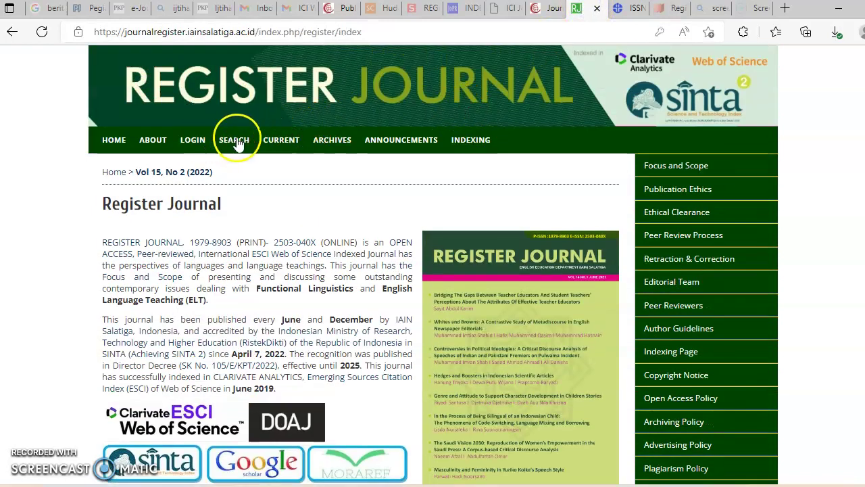
{"action": "left_click", "coordinate": [339, 140]}
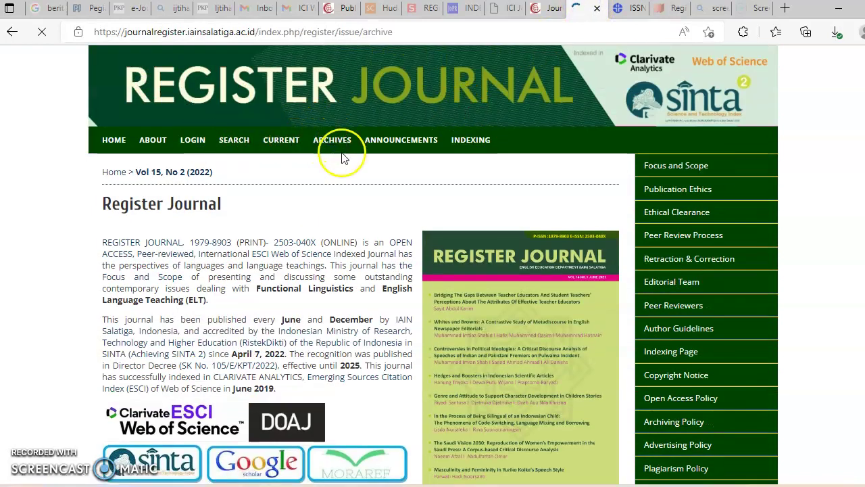
{"action": "right_click", "coordinate": [151, 200]}
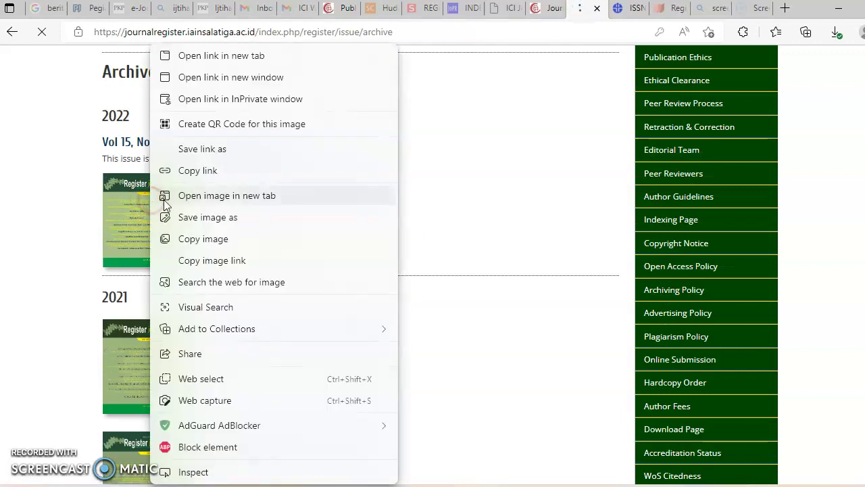
{"action": "left_click", "coordinate": [189, 214]}
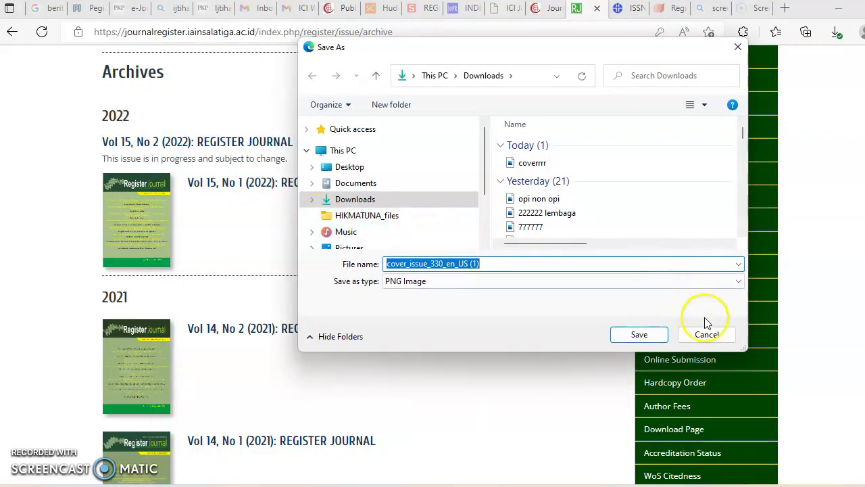
{"action": "left_click", "coordinate": [643, 333]}
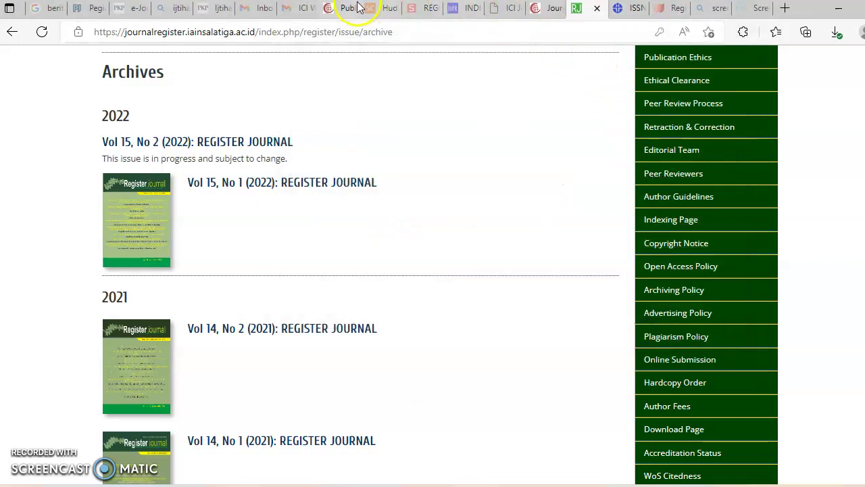
- Add the Vol 15, No 1 (2022) cover image to the Index Copernicus form's journal cover and dismiss the notification
{"action": "left_click", "coordinate": [358, 7]}
{"action": "mouse_move", "coordinate": [231, 214]}
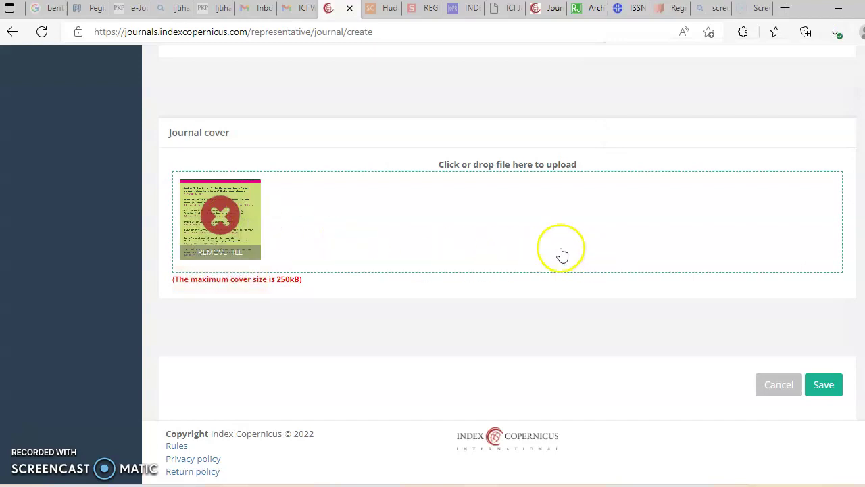
{"action": "left_click", "coordinate": [609, 226]}
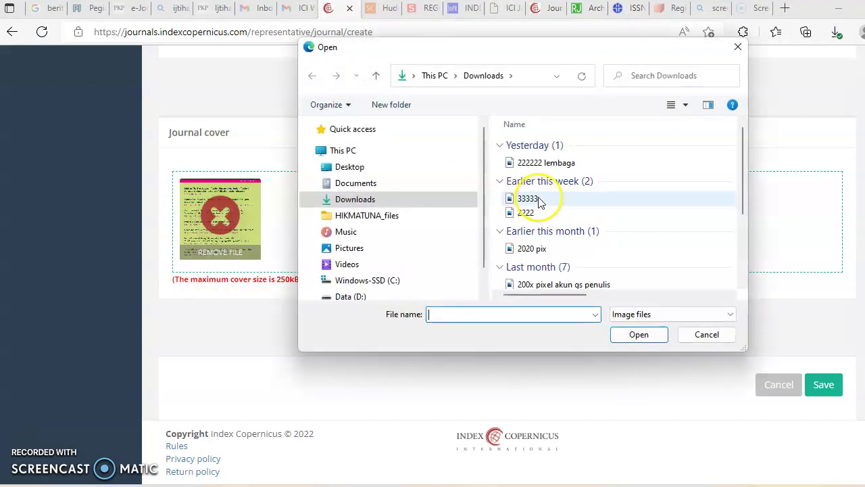
{"action": "double_click", "coordinate": [563, 166]}
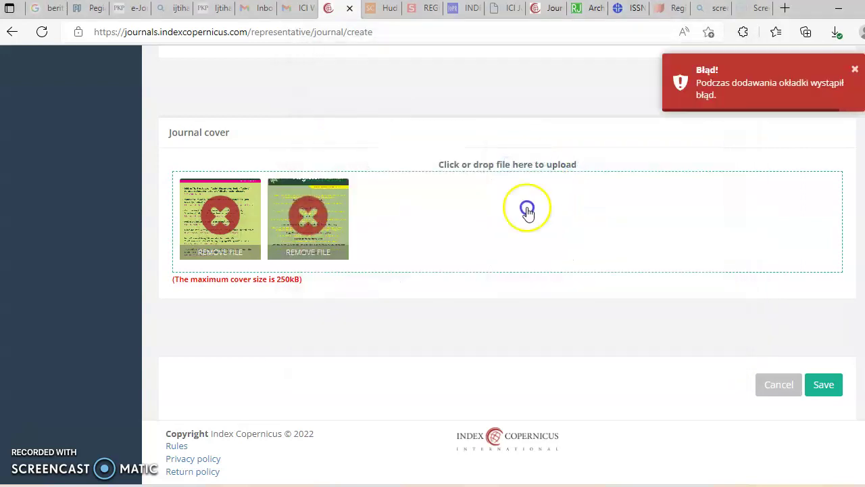
{"action": "mouse_move", "coordinate": [220, 217]}
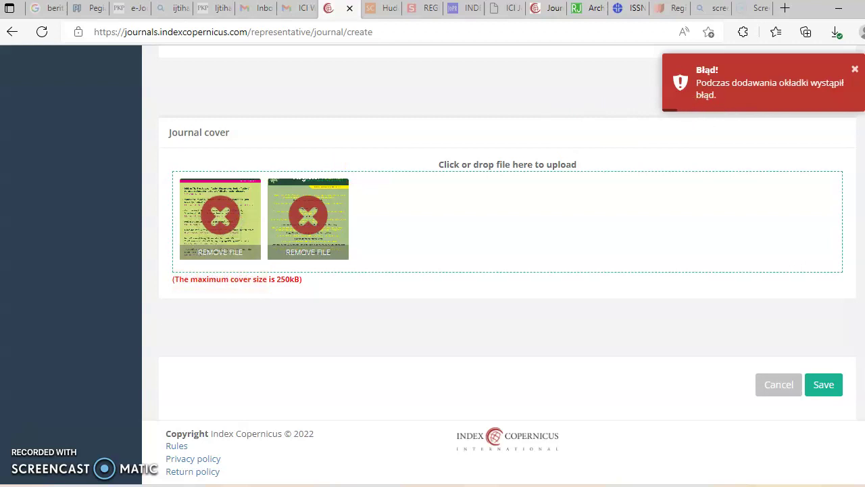
{"action": "left_click", "coordinate": [857, 71]}
{"action": "mouse_move", "coordinate": [190, 211]}
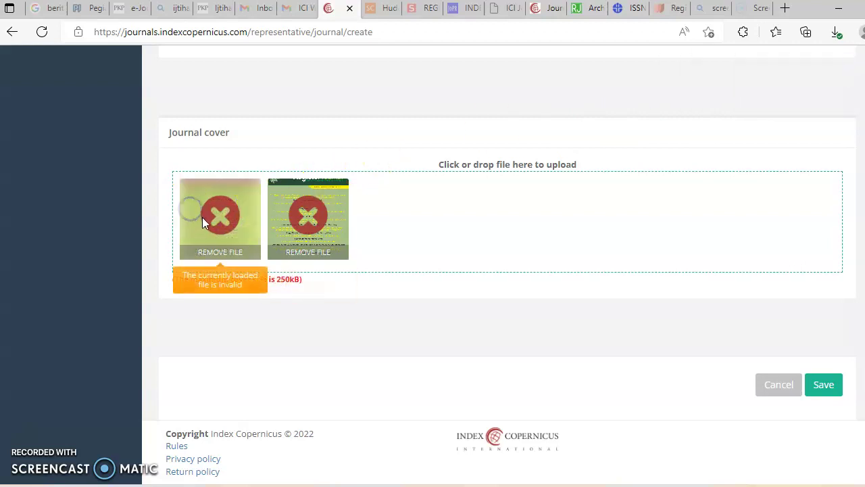
- Retry saving the journal form with the second cover image attached and close both notifications
{"action": "left_click", "coordinate": [824, 387]}
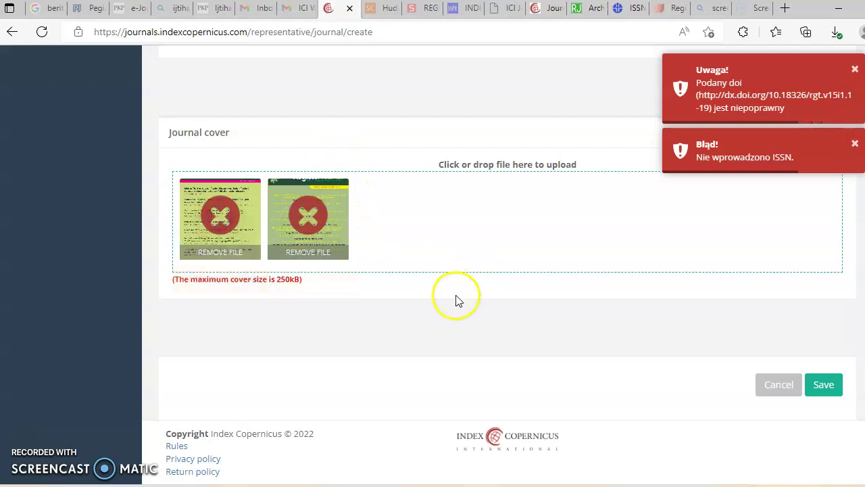
{"action": "left_click", "coordinate": [854, 69]}
{"action": "left_click", "coordinate": [855, 69]}
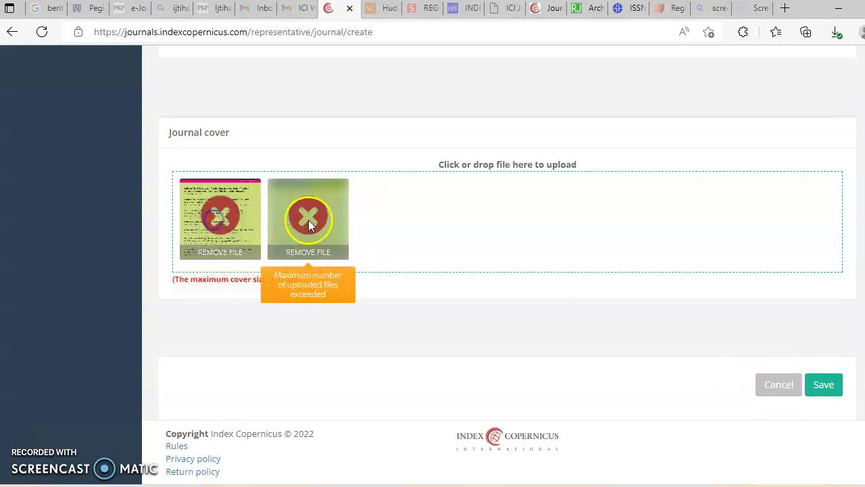
{"action": "scroll", "coordinate": [429, 253], "scroll_direction": "up", "scroll_amount": 15}
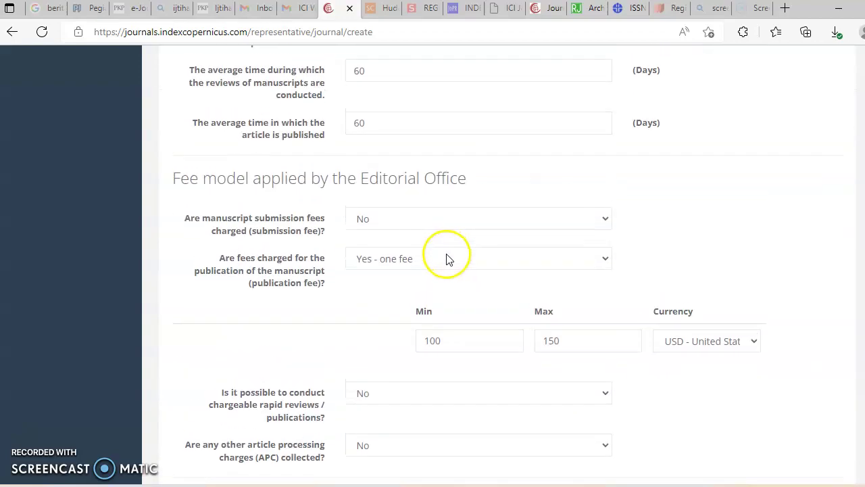
{"action": "scroll", "coordinate": [448, 254], "scroll_direction": "up", "scroll_amount": 10}
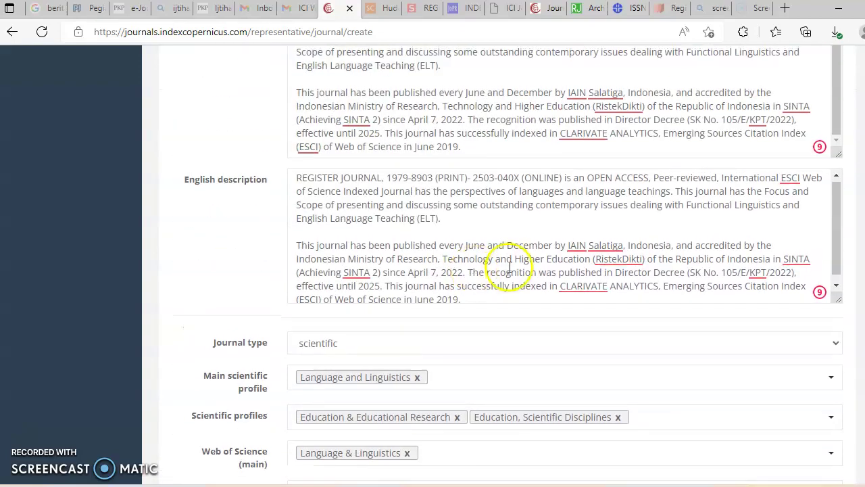
{"action": "scroll", "coordinate": [555, 234], "scroll_direction": "up", "scroll_amount": 6}
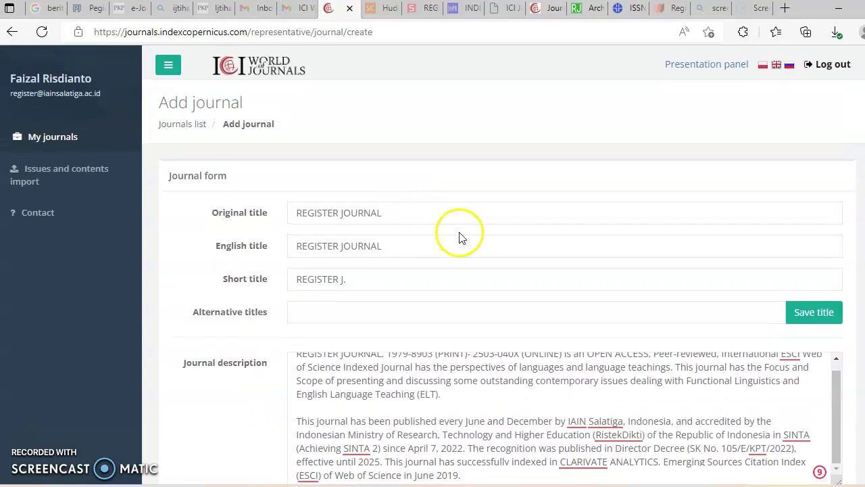
{"action": "scroll", "coordinate": [460, 238], "scroll_direction": "down", "scroll_amount": 6}
{"action": "scroll", "coordinate": [489, 247], "scroll_direction": "down", "scroll_amount": 6}
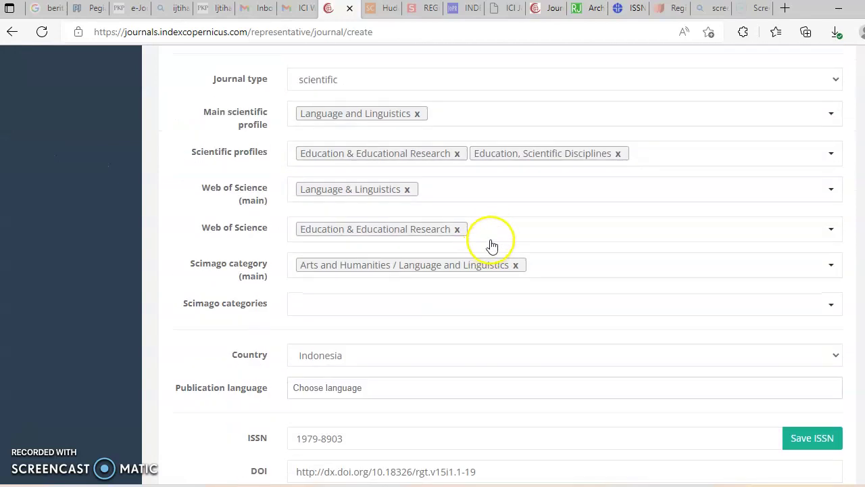
{"action": "left_click", "coordinate": [483, 272]}
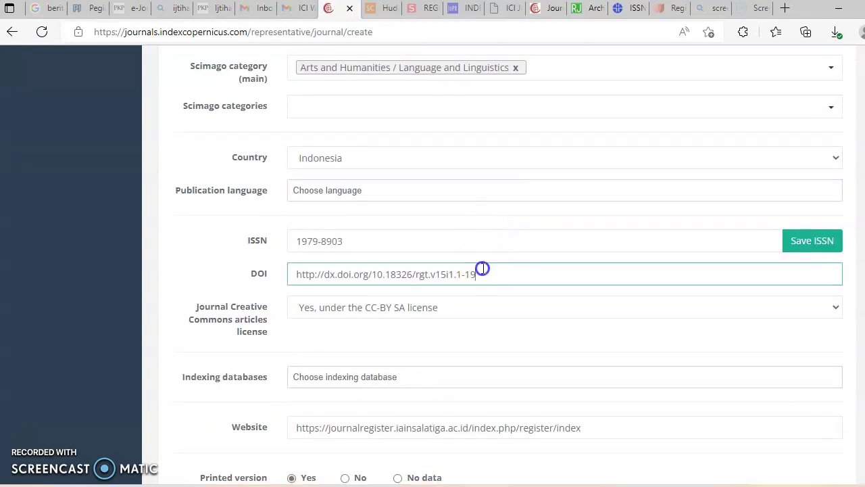
{"action": "key", "text": "BackSpace"}
{"action": "key", "text": "BackSpace"}
{"action": "key", "text": "BackSpace"}
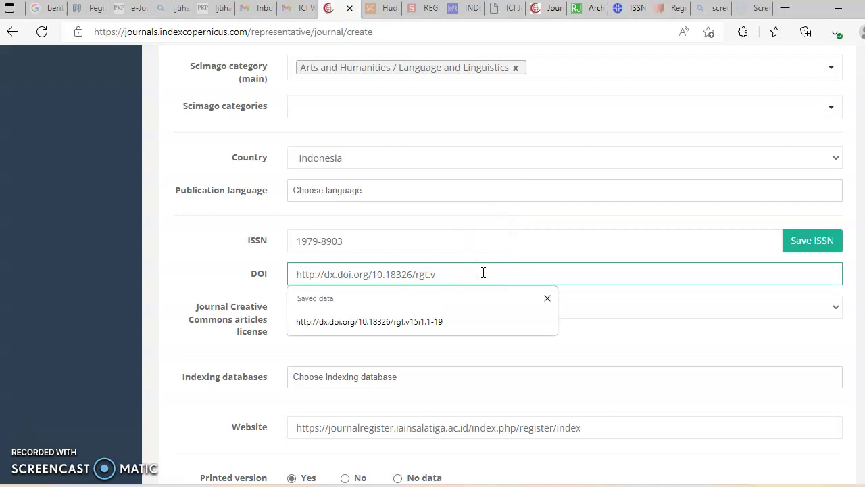
{"action": "left_click", "coordinate": [629, 332]}
- Submit ISSN 1979-8903, opening the linked Jurnal REGISTER record in a new tab and sending the request to become its representative
{"action": "left_click", "coordinate": [817, 249]}
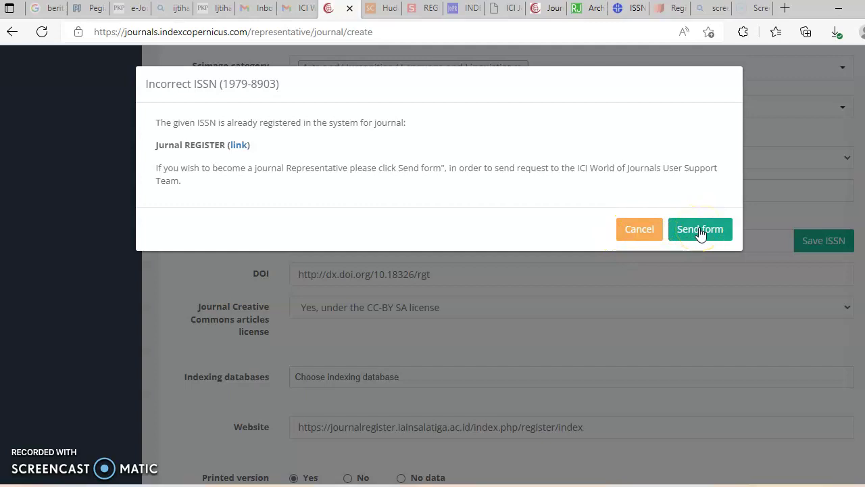
{"action": "right_click", "coordinate": [241, 144]}
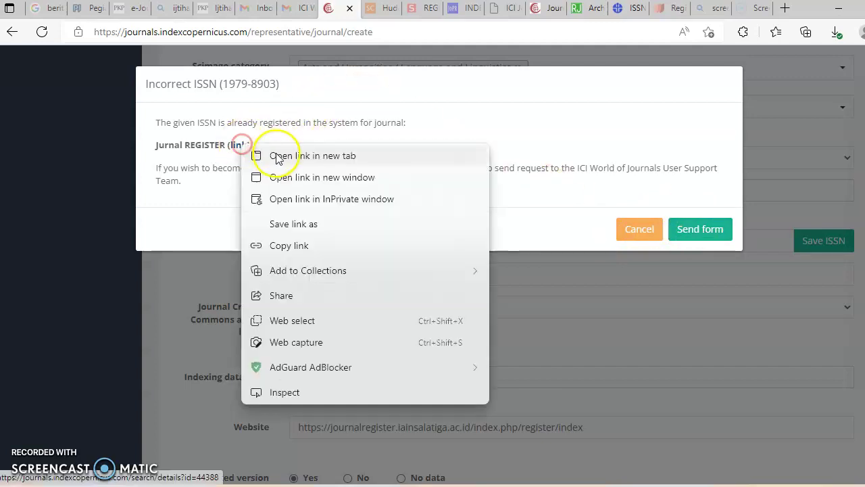
{"action": "left_click", "coordinate": [277, 156]}
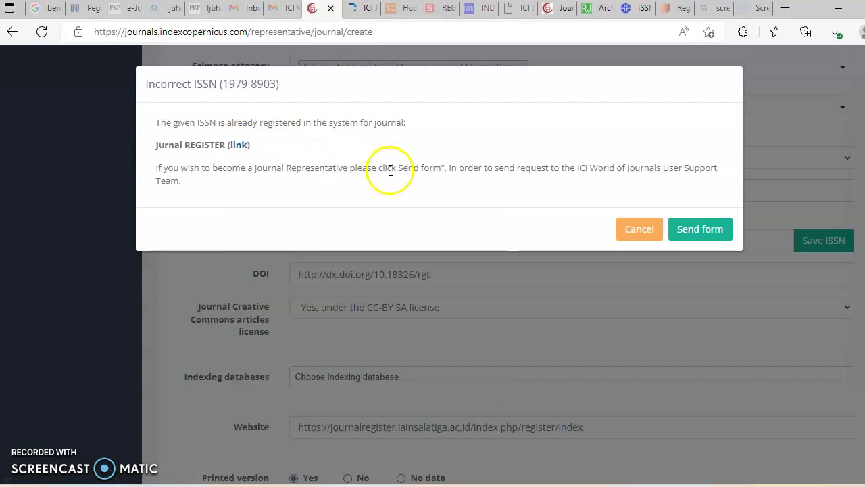
{"action": "left_click", "coordinate": [691, 233]}
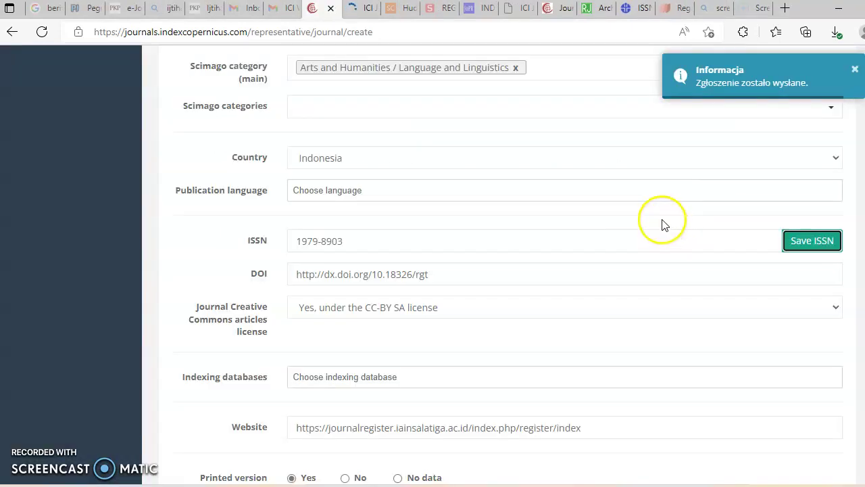
- Retry saving the journal form with the shortened DOI and dismiss both error notifications
{"action": "scroll", "coordinate": [635, 233], "scroll_direction": "down", "scroll_amount": 1}
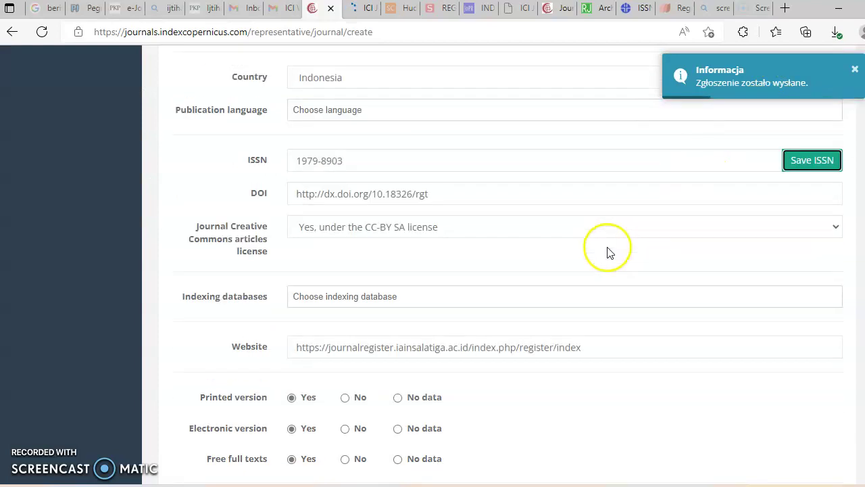
{"action": "scroll", "coordinate": [609, 252], "scroll_direction": "down", "scroll_amount": 15}
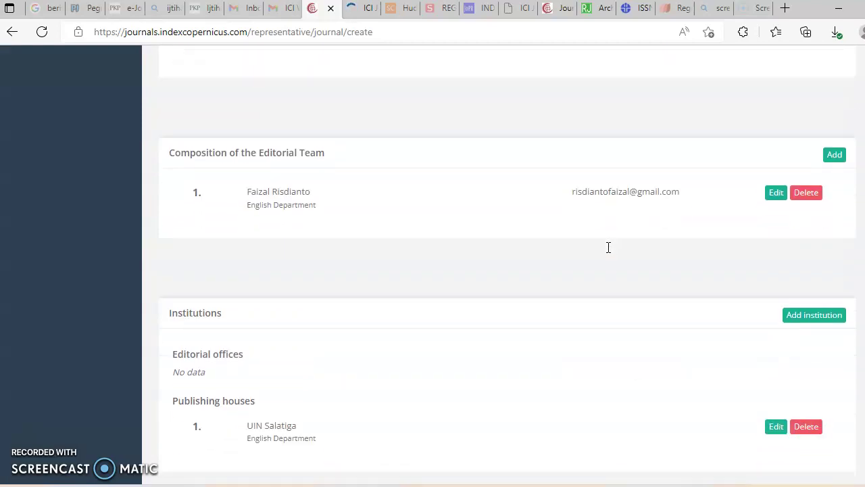
{"action": "scroll", "coordinate": [608, 247], "scroll_direction": "down", "scroll_amount": 5}
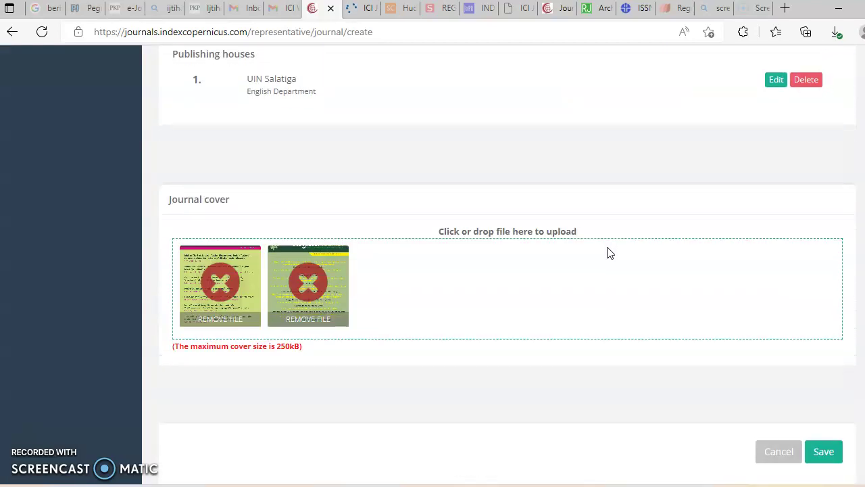
{"action": "left_click", "coordinate": [825, 450]}
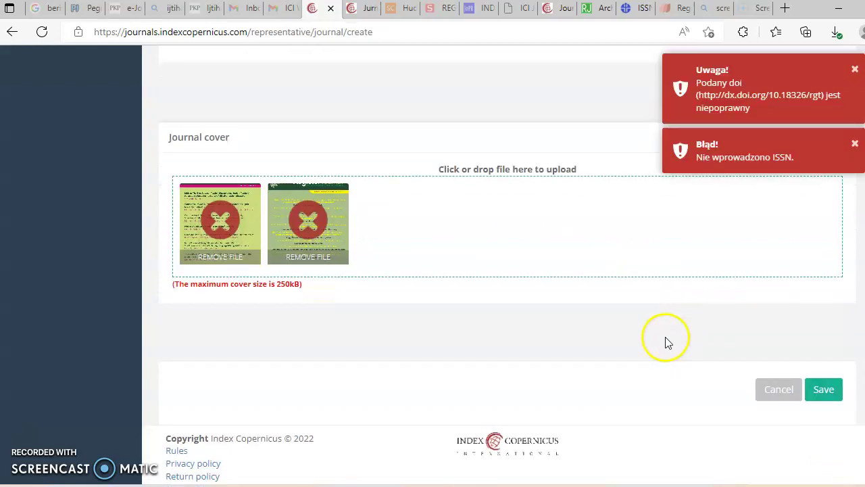
{"action": "left_click", "coordinate": [855, 69]}
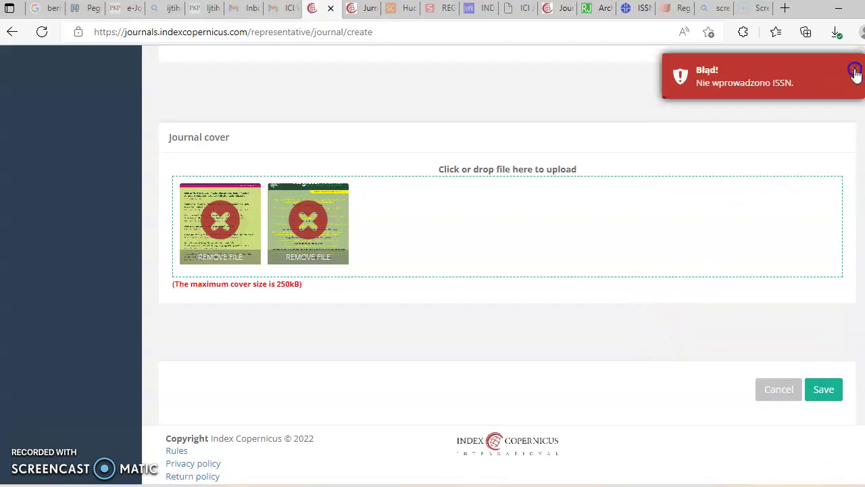
{"action": "left_click", "coordinate": [854, 68]}
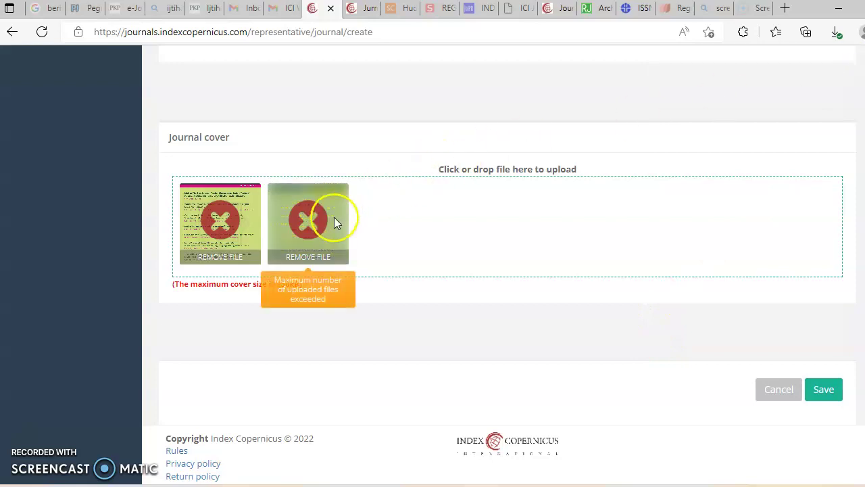
{"action": "scroll", "coordinate": [446, 271], "scroll_direction": "up", "scroll_amount": 10}
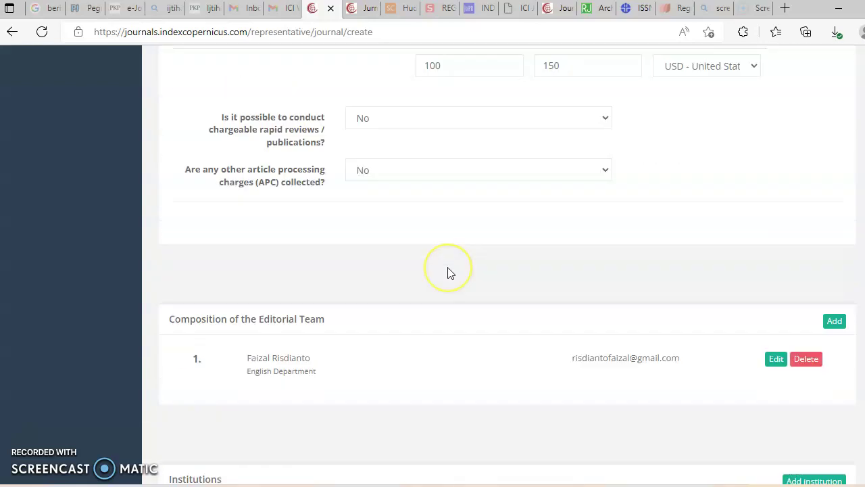
{"action": "scroll", "coordinate": [451, 271], "scroll_direction": "up", "scroll_amount": 3}
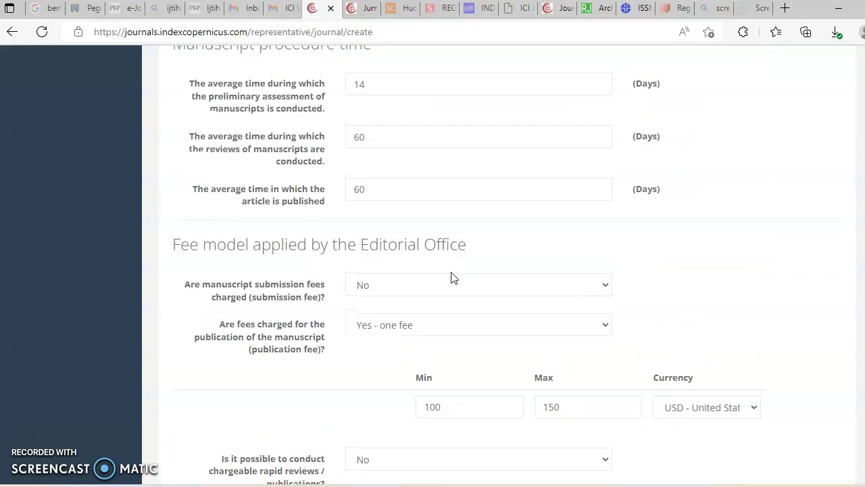
{"action": "scroll", "coordinate": [452, 277], "scroll_direction": "up", "scroll_amount": 10}
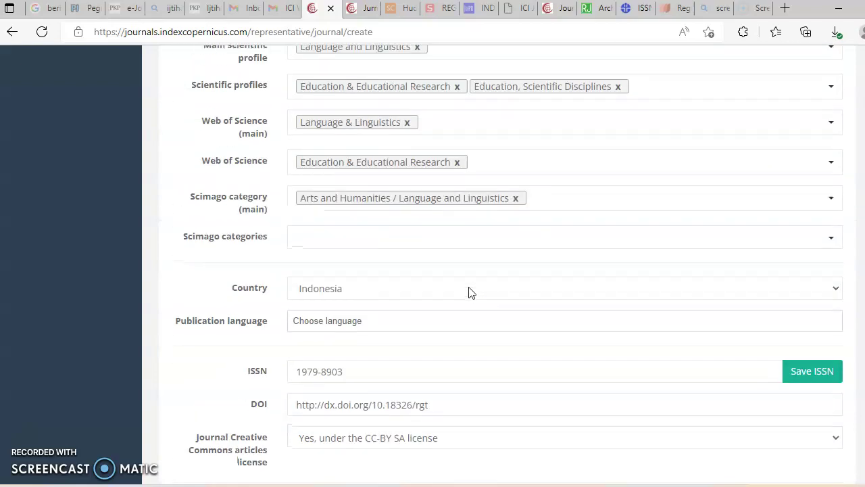
{"action": "scroll", "coordinate": [471, 292], "scroll_direction": "up", "scroll_amount": 7}
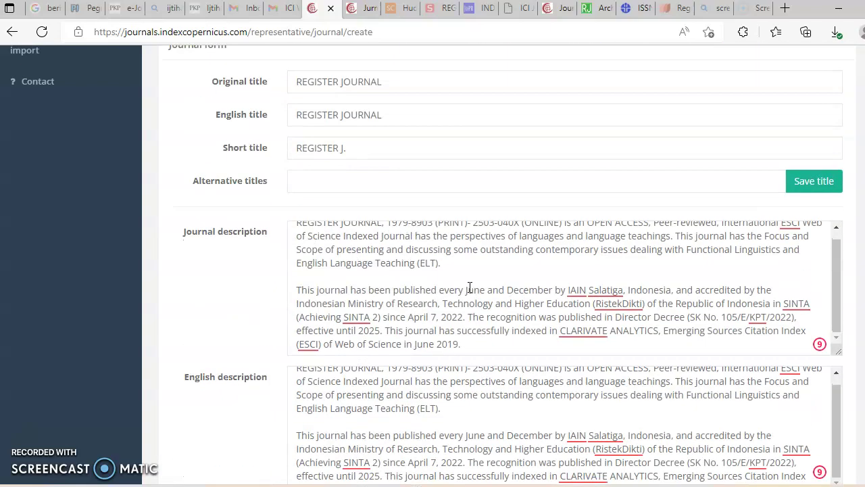
{"action": "scroll", "coordinate": [338, 178], "scroll_direction": "up", "scroll_amount": 2}
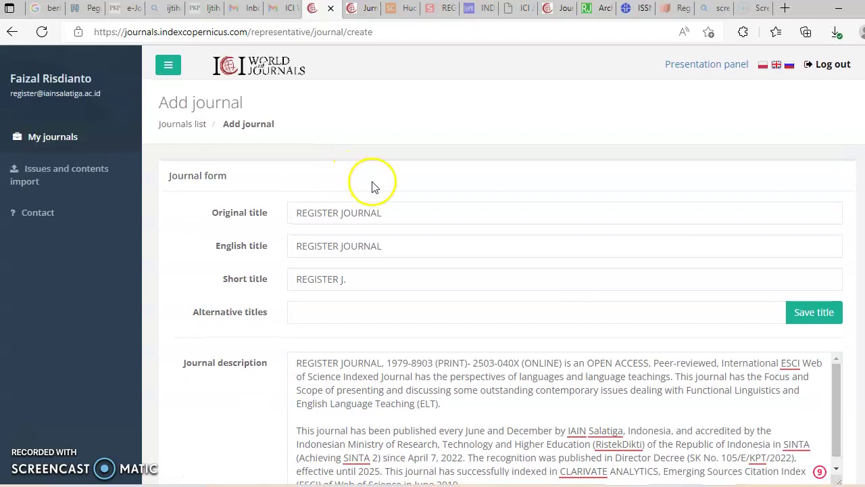